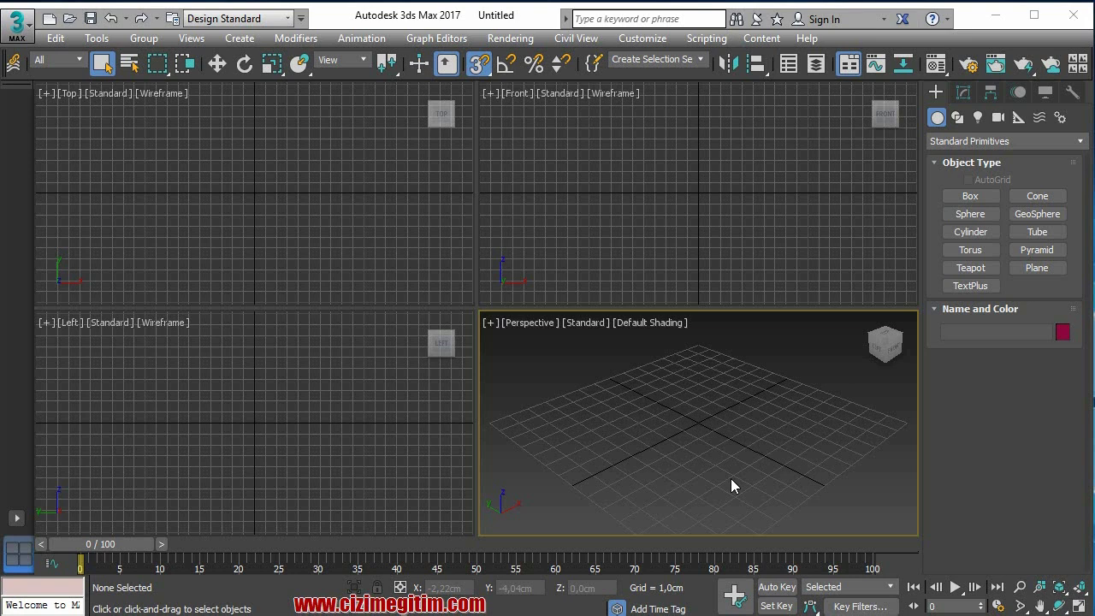
Draw Line001 as a three-point line spline, held horizontal along the x-axis with Shift.
{"action": "left_click", "coordinate": [956, 118]}
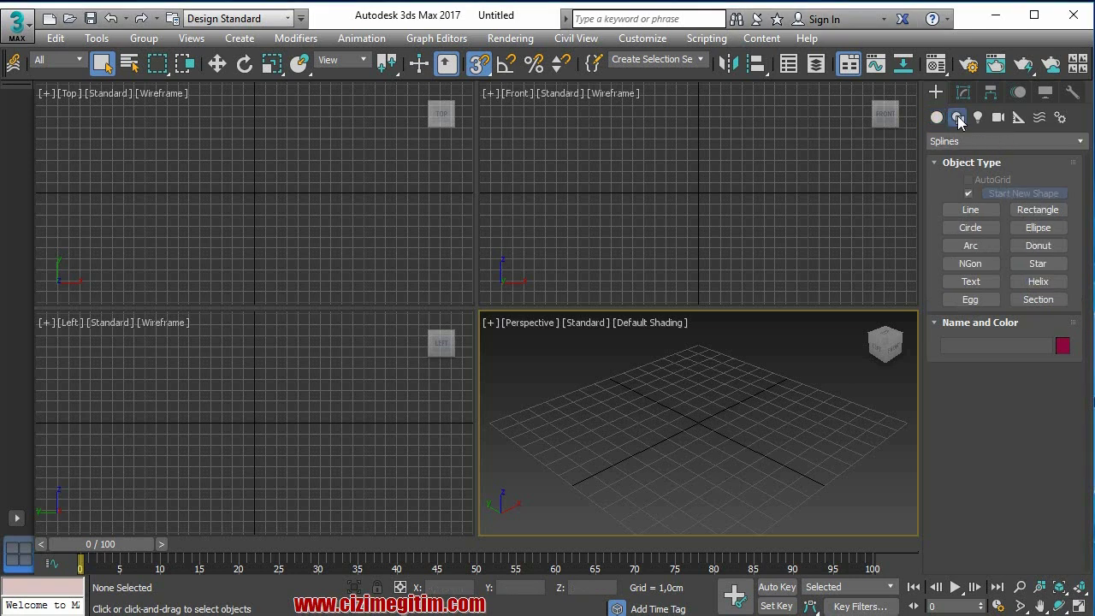
{"action": "left_click", "coordinate": [973, 213]}
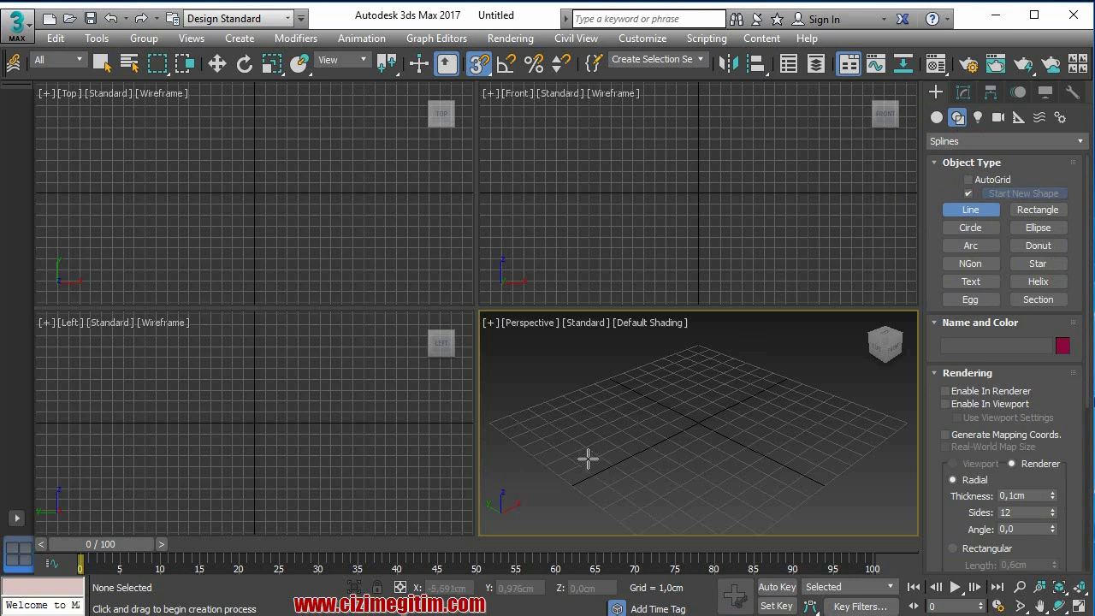
{"action": "left_click", "coordinate": [588, 460]}
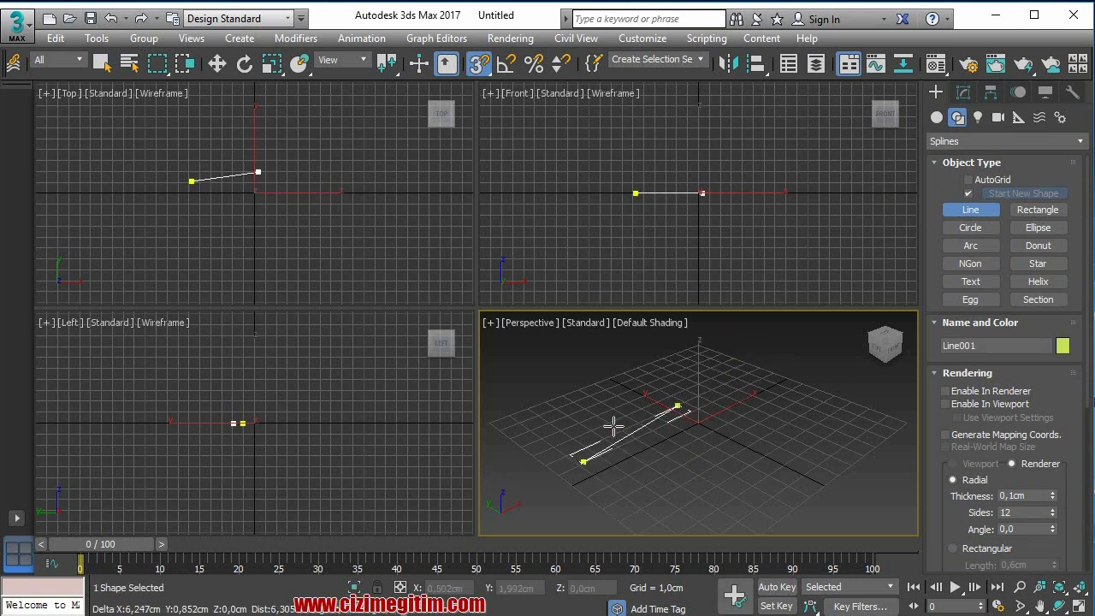
{"action": "key", "text": "shift"}
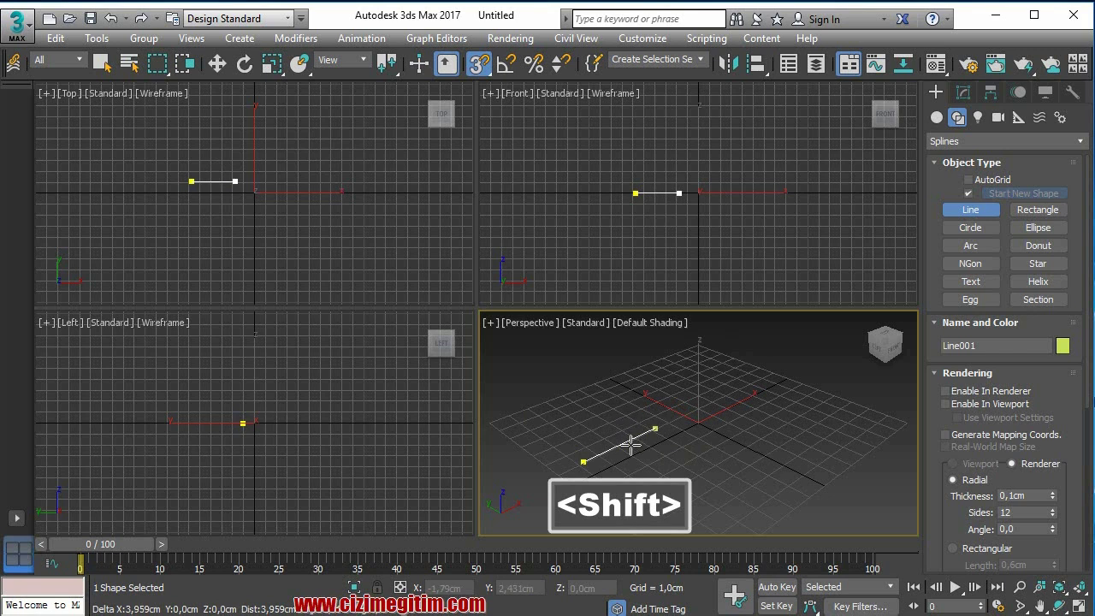
{"action": "key", "text": "shift"}
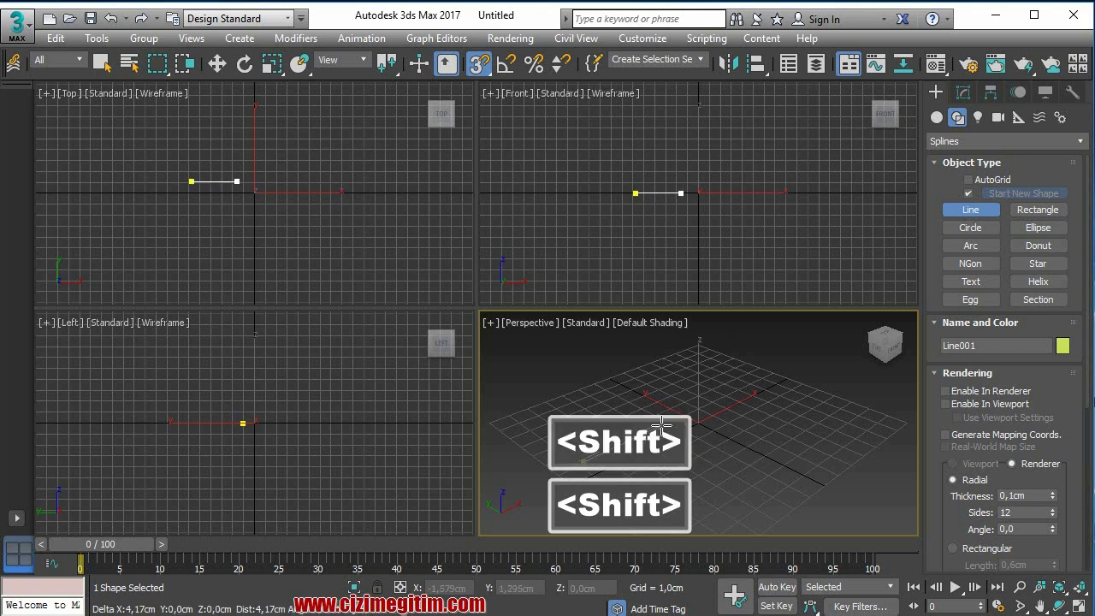
{"action": "left_click", "coordinate": [668, 420], "text": "shift"}
{"action": "left_click", "coordinate": [748, 378], "text": "shift"}
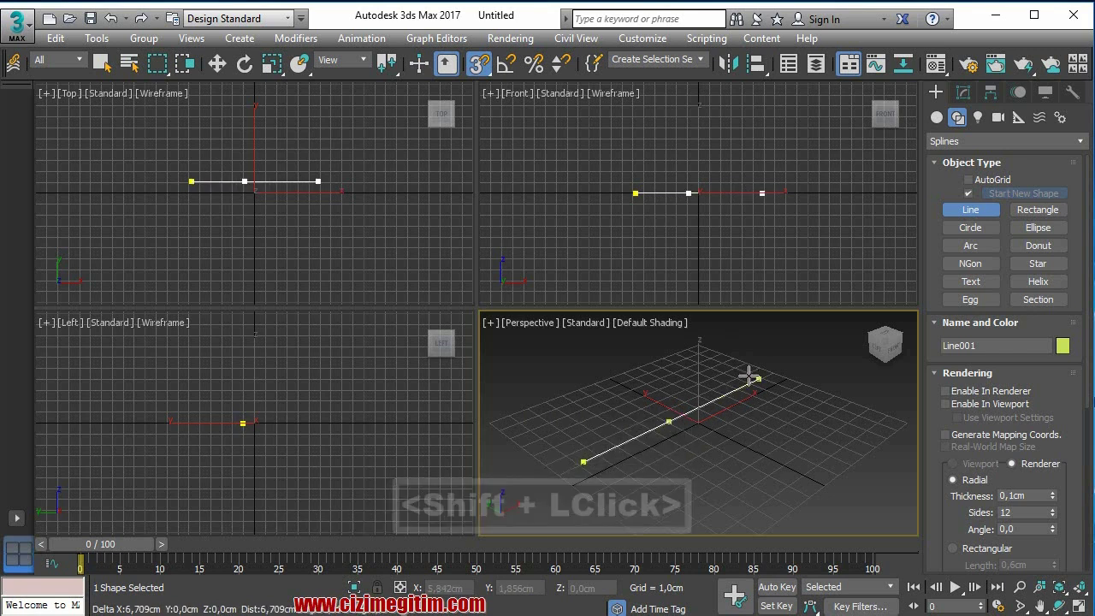
{"action": "right_click", "coordinate": [731, 387]}
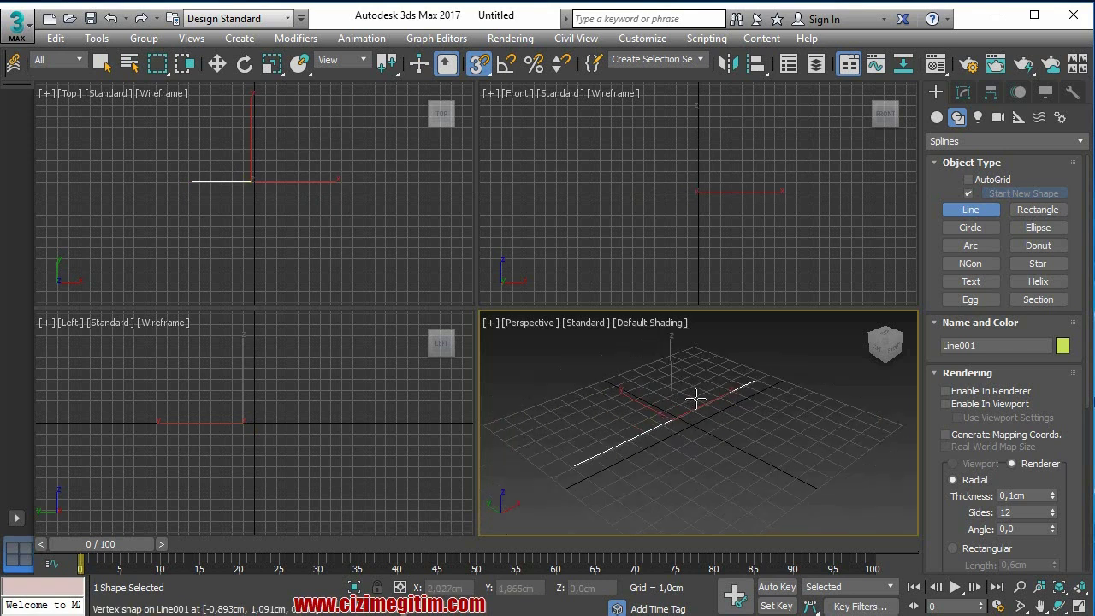
Open Line001 in the Modify panel and enter its Vertex sub-object level.
{"action": "left_click", "coordinate": [972, 93]}
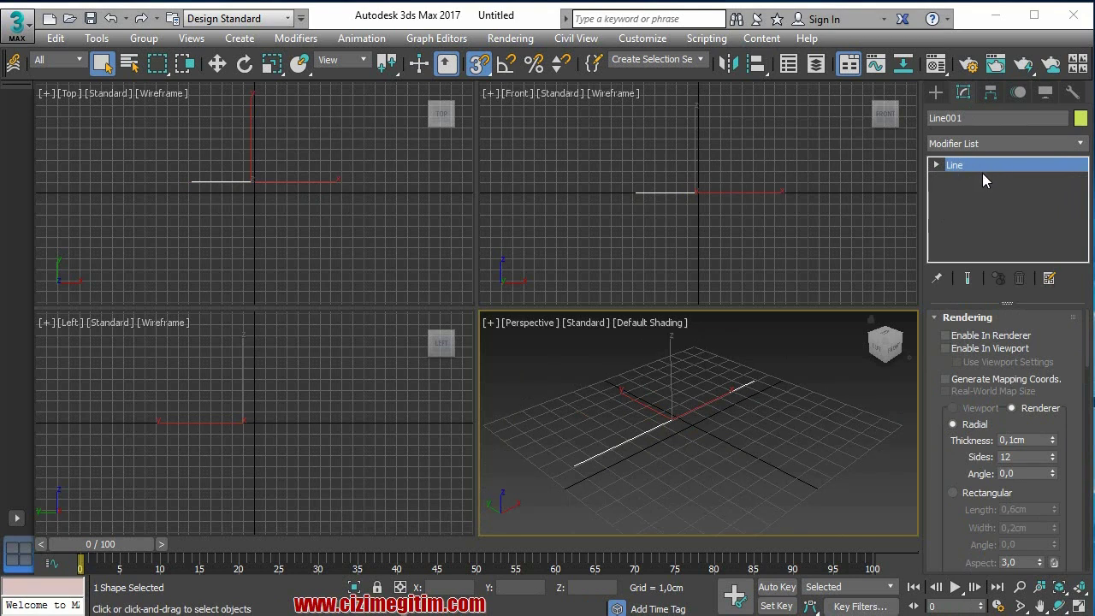
{"action": "left_click", "coordinate": [938, 167]}
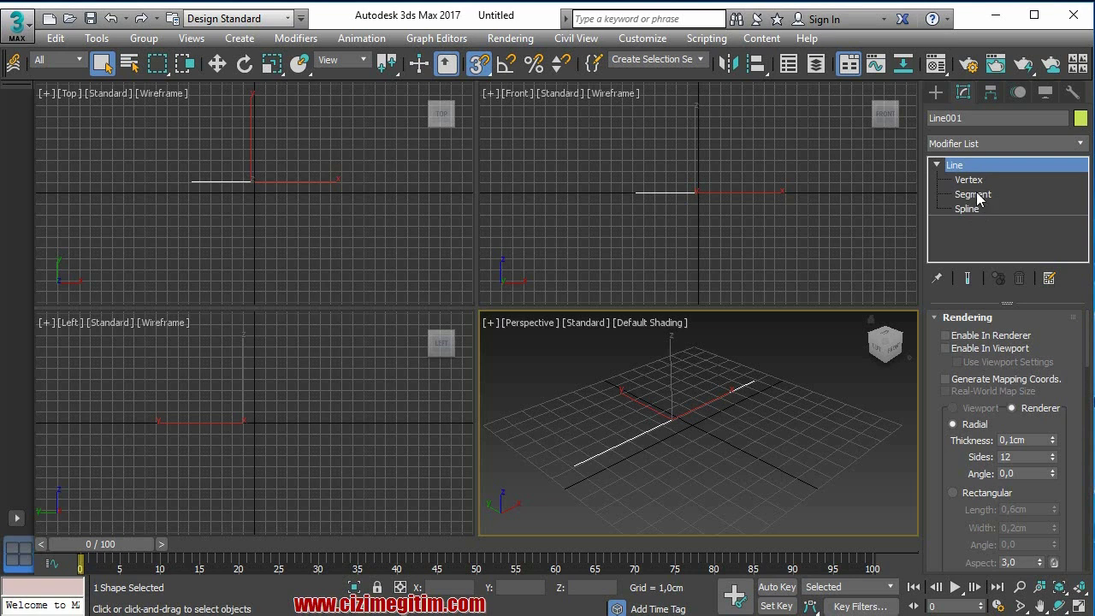
{"action": "left_click", "coordinate": [969, 180]}
{"action": "scroll", "coordinate": [716, 376], "scroll_direction": "up", "scroll_amount": 3}
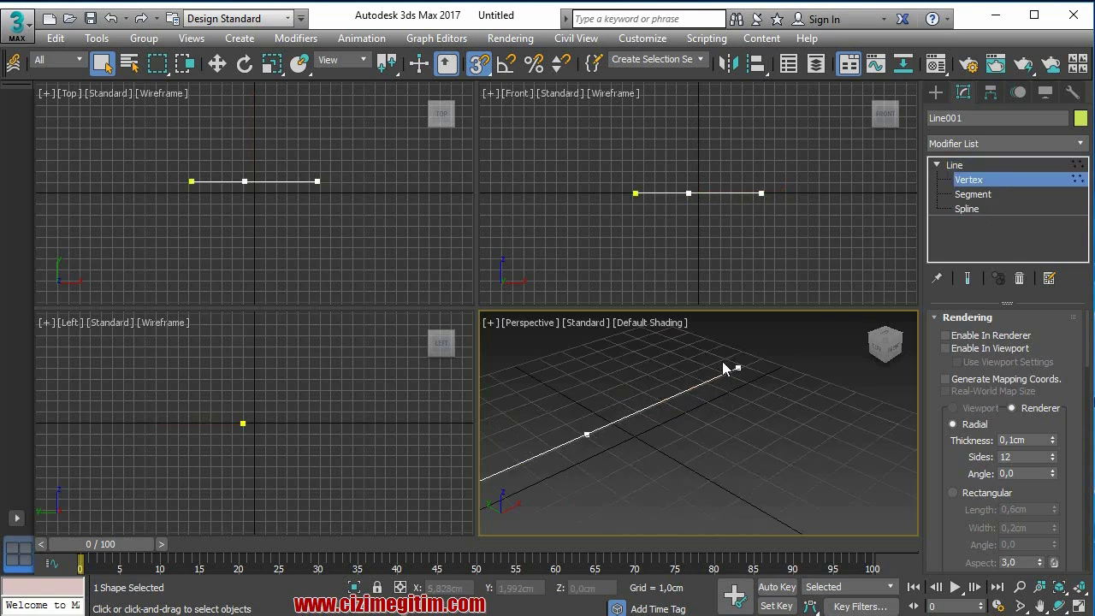
{"action": "scroll", "coordinate": [616, 415], "scroll_direction": "down", "scroll_amount": 2}
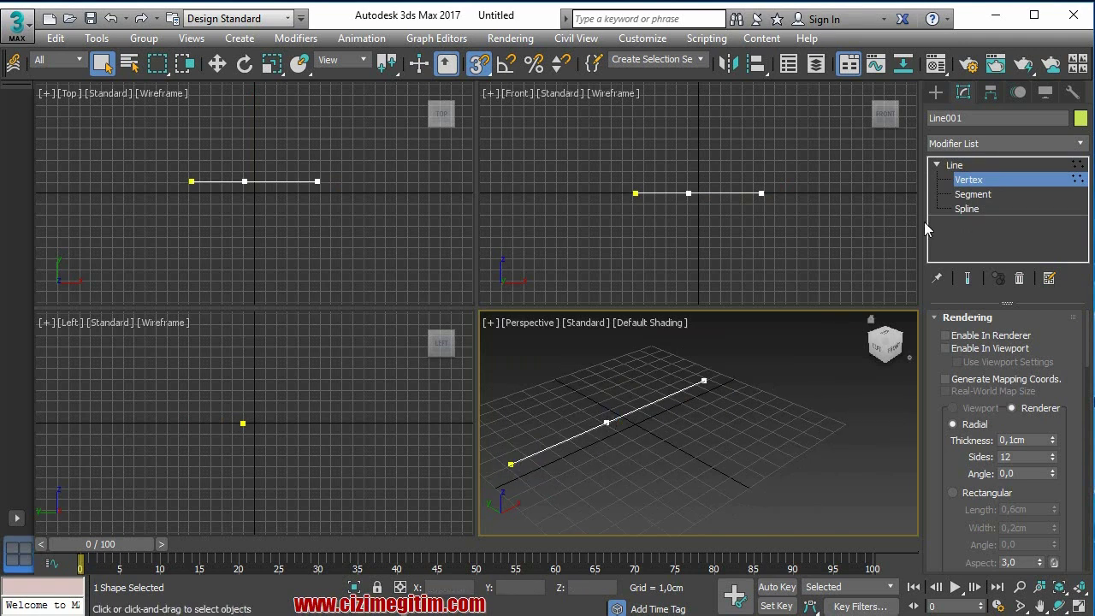
Select the line's left segment at Segment level, try Spline level, then return to Vertex.
{"action": "left_click", "coordinate": [972, 194]}
{"action": "left_click", "coordinate": [582, 432]}
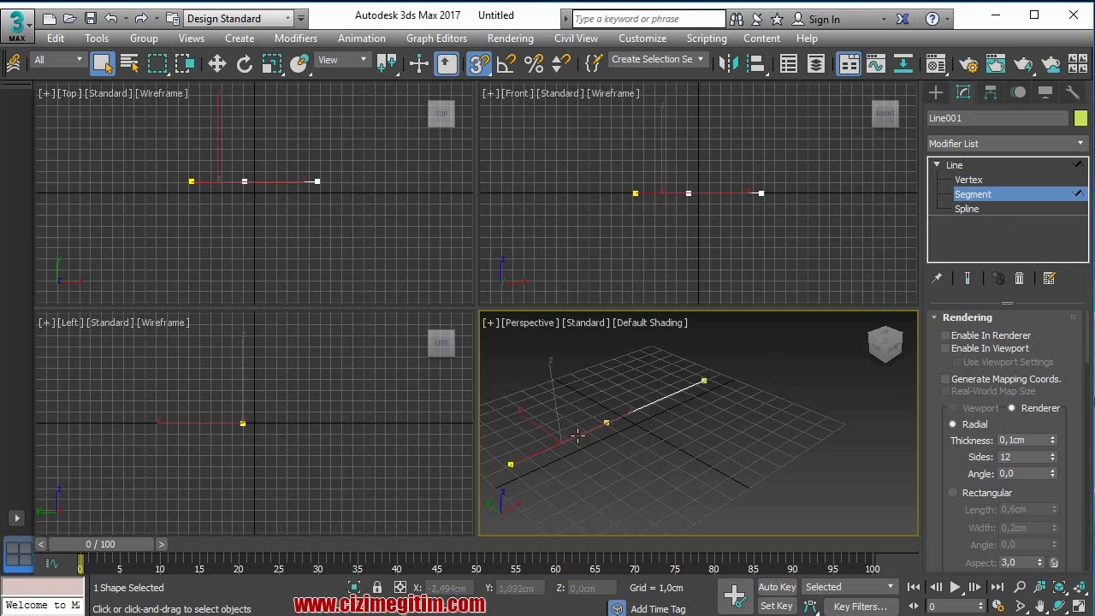
{"action": "scroll", "coordinate": [579, 434], "scroll_direction": "down", "scroll_amount": 2}
{"action": "scroll", "coordinate": [623, 442], "scroll_direction": "down", "scroll_amount": 2}
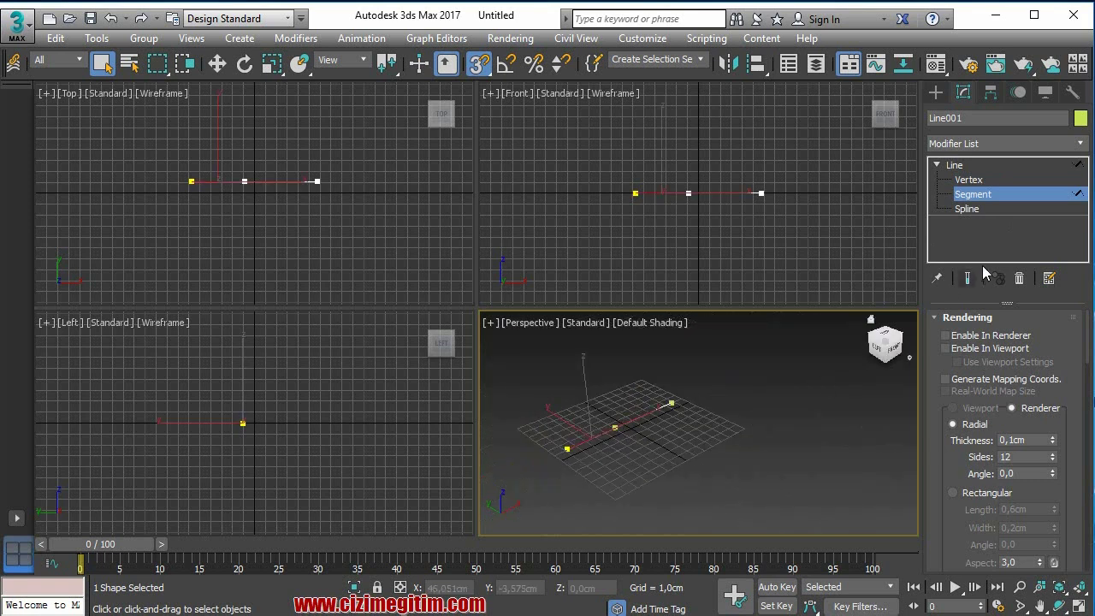
{"action": "left_click", "coordinate": [967, 208]}
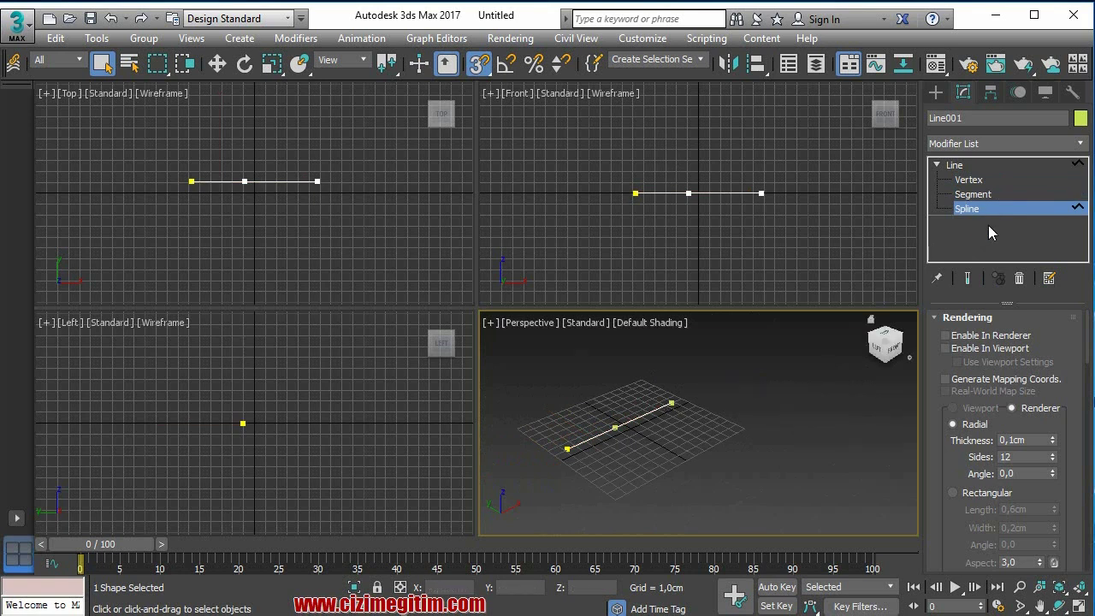
{"action": "left_click", "coordinate": [987, 180]}
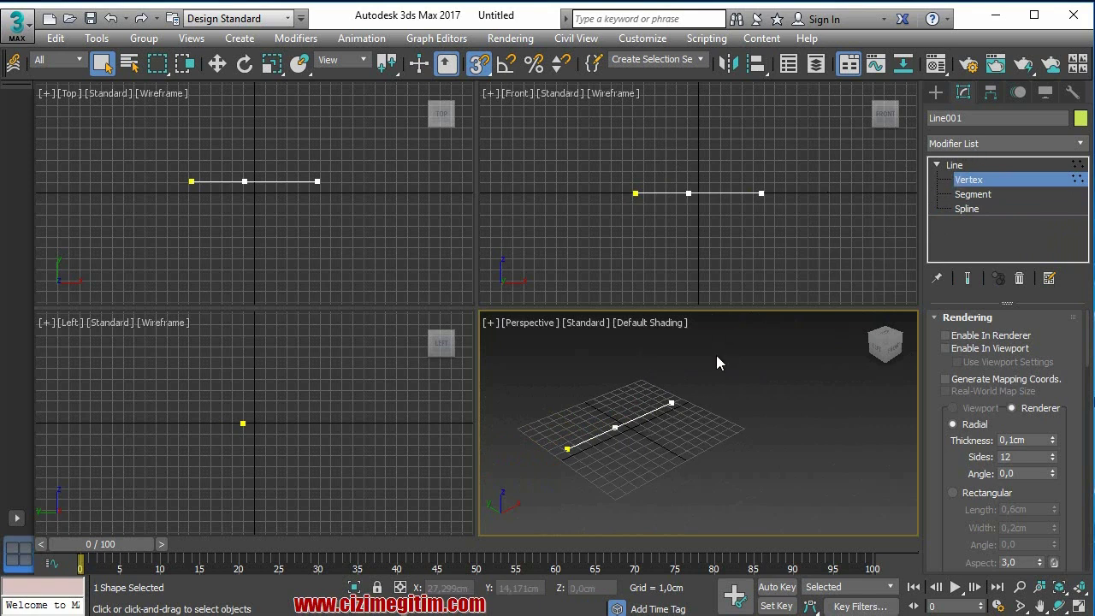
Collapse all of Line001's rollouts with Close All, then reselect Line and its Vertex level.
{"action": "mouse_move", "coordinate": [936, 454]}
{"action": "left_mouse_down"}
{"action": "mouse_move", "coordinate": [992, 138]}
{"action": "mouse_move", "coordinate": [951, 434]}
{"action": "mouse_move", "coordinate": [949, 71]}
{"action": "mouse_move", "coordinate": [965, 518]}
{"action": "left_mouse_up"}
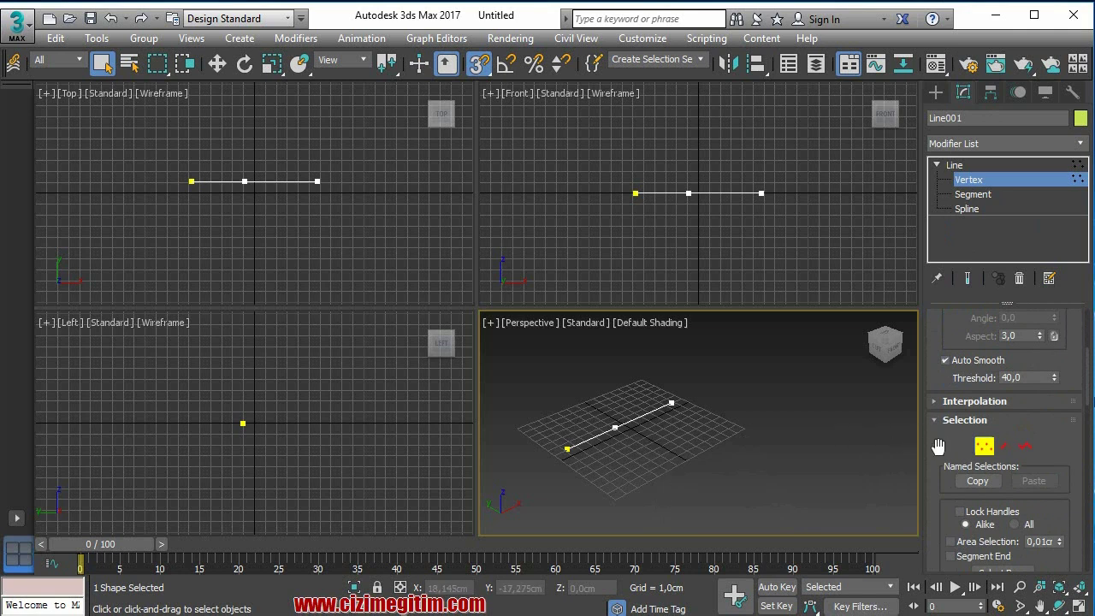
{"action": "scroll", "coordinate": [936, 423], "scroll_direction": "down", "scroll_amount": 1}
{"action": "left_click_drag", "start_coordinate": [935, 423], "coordinate": [937, 489]}
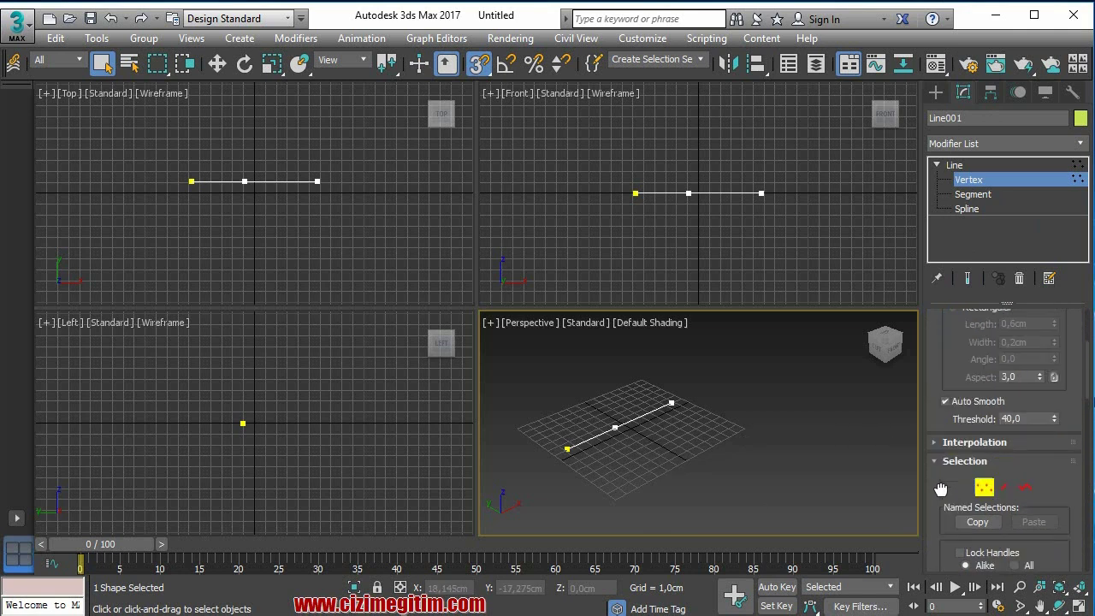
{"action": "right_click", "coordinate": [934, 397]}
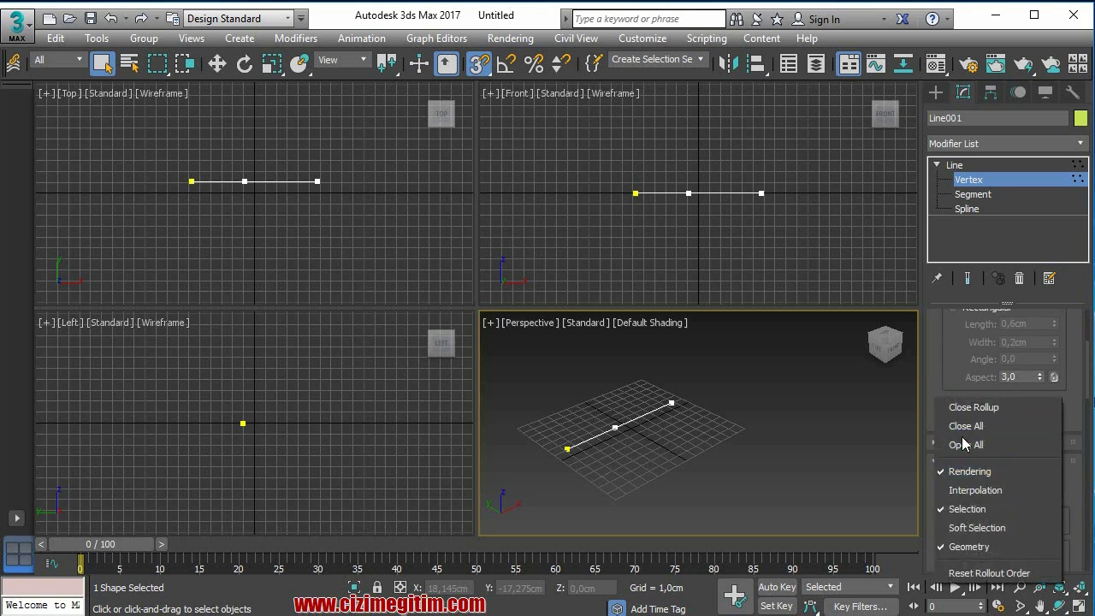
{"action": "left_click", "coordinate": [966, 426]}
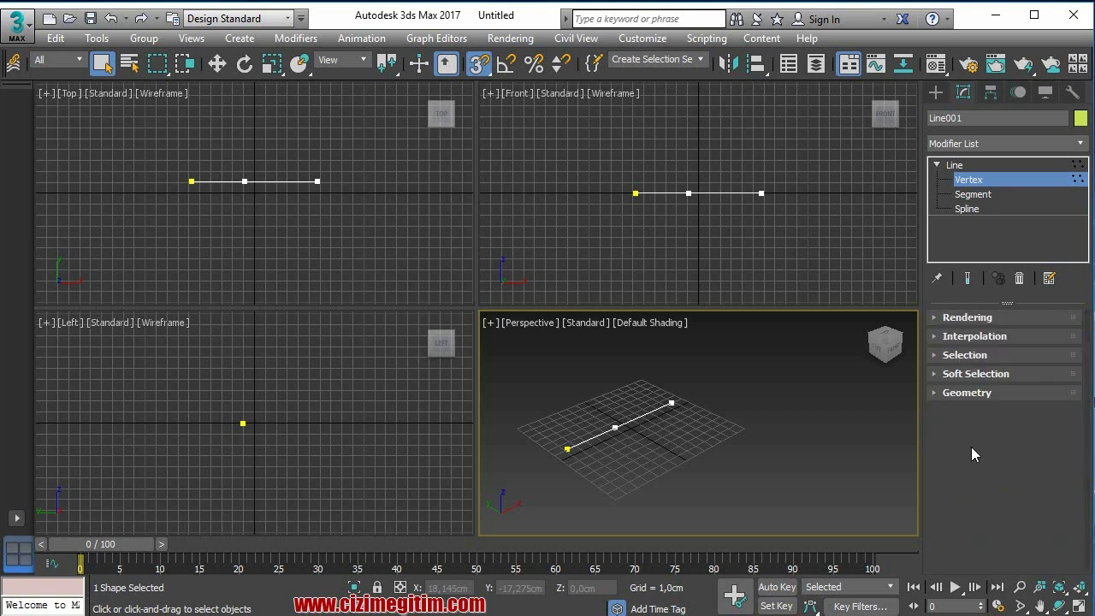
{"action": "left_click", "coordinate": [956, 166]}
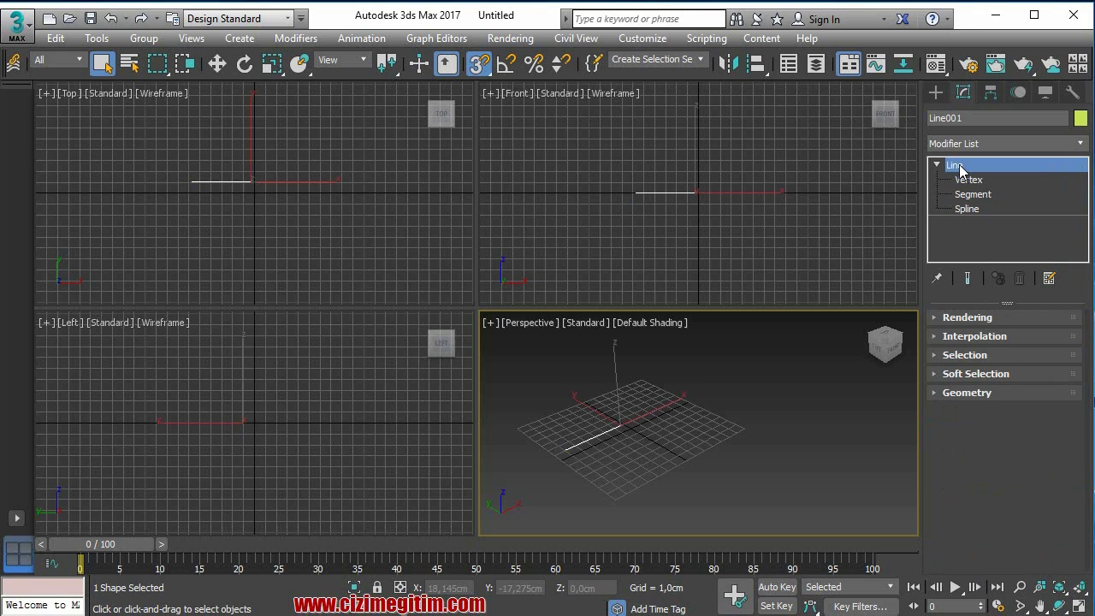
{"action": "left_click", "coordinate": [964, 179]}
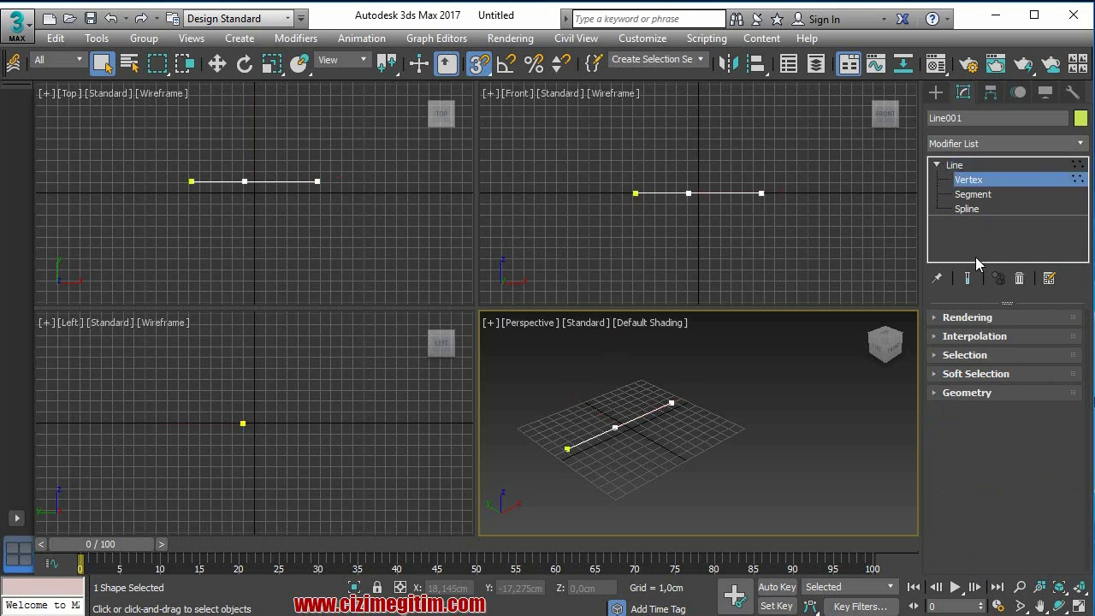
Try rendering the line thick in renders and viewport, then turn both off again.
{"action": "left_click", "coordinate": [935, 317]}
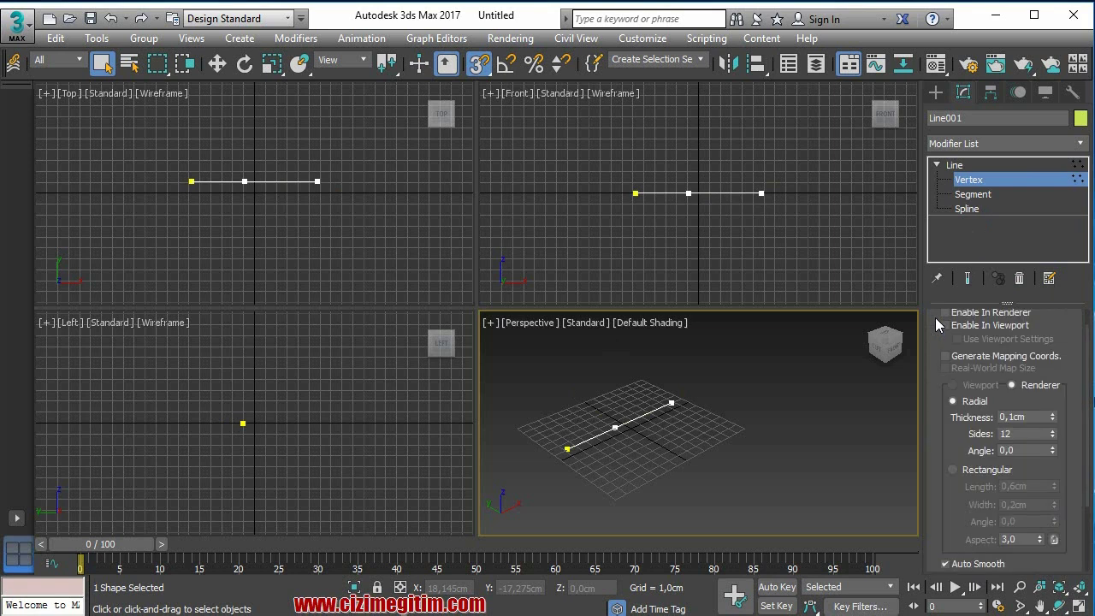
{"action": "left_click", "coordinate": [946, 348]}
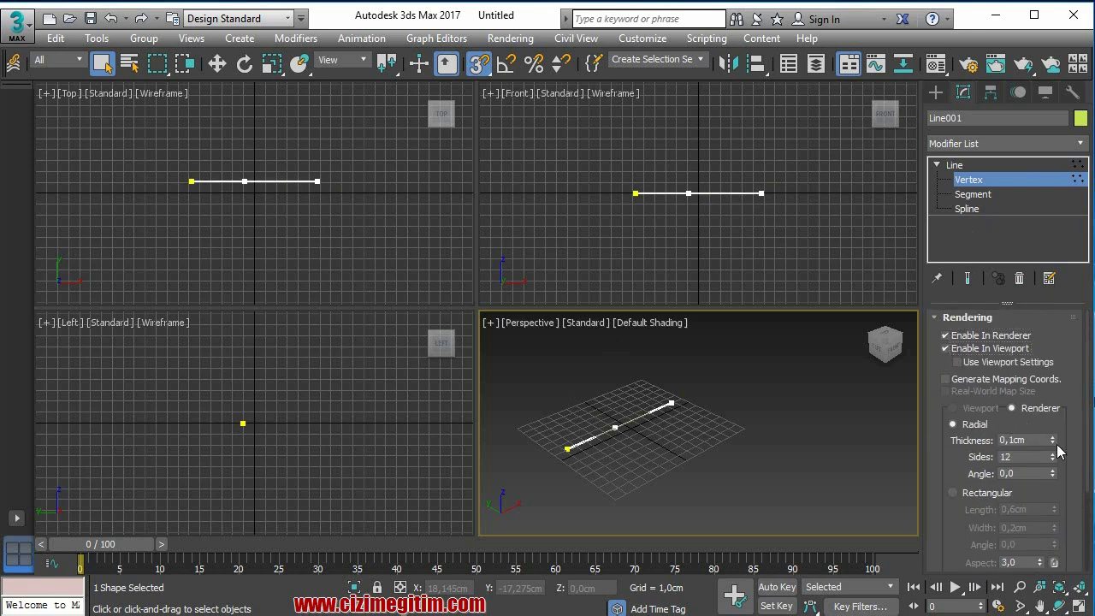
{"action": "mouse_move", "coordinate": [1051, 442]}
{"action": "left_mouse_down"}
{"action": "mouse_move", "coordinate": [1052, 424]}
{"action": "mouse_move", "coordinate": [1052, 462]}
{"action": "left_mouse_up"}
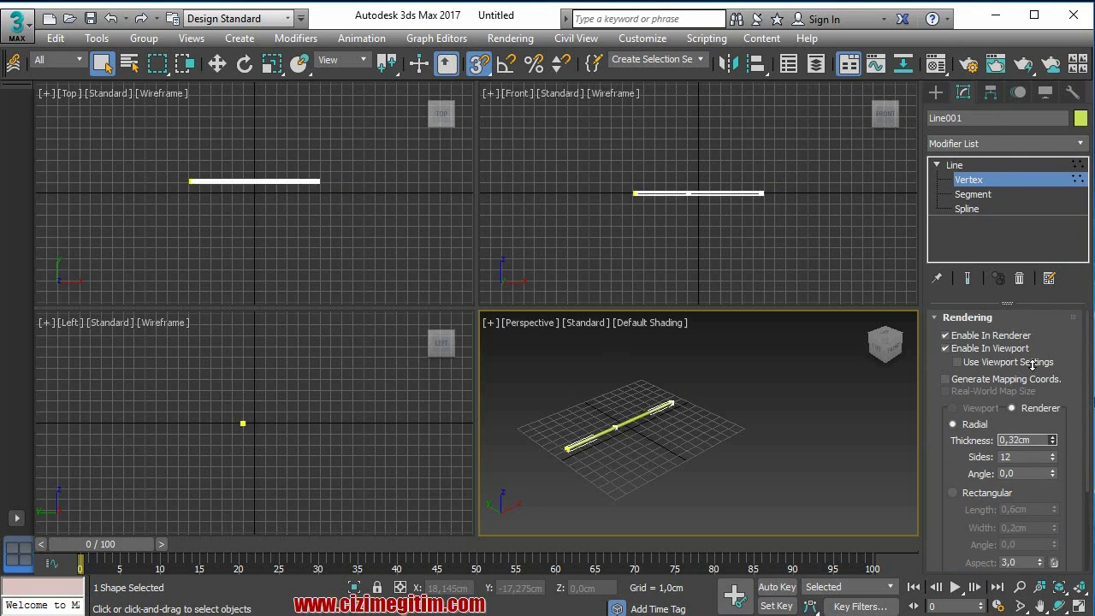
{"action": "left_click", "coordinate": [945, 336]}
{"action": "left_click", "coordinate": [945, 348]}
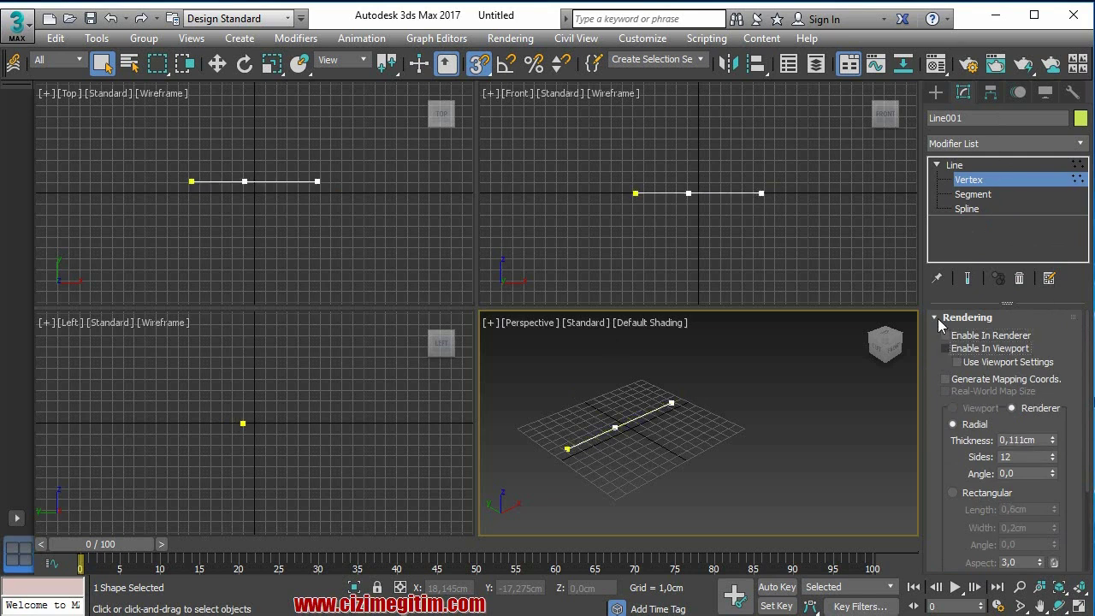
{"action": "left_click", "coordinate": [937, 318]}
Raise the interpolation steps from 6 to 25 and expand the Selection rollout.
{"action": "left_click", "coordinate": [935, 336]}
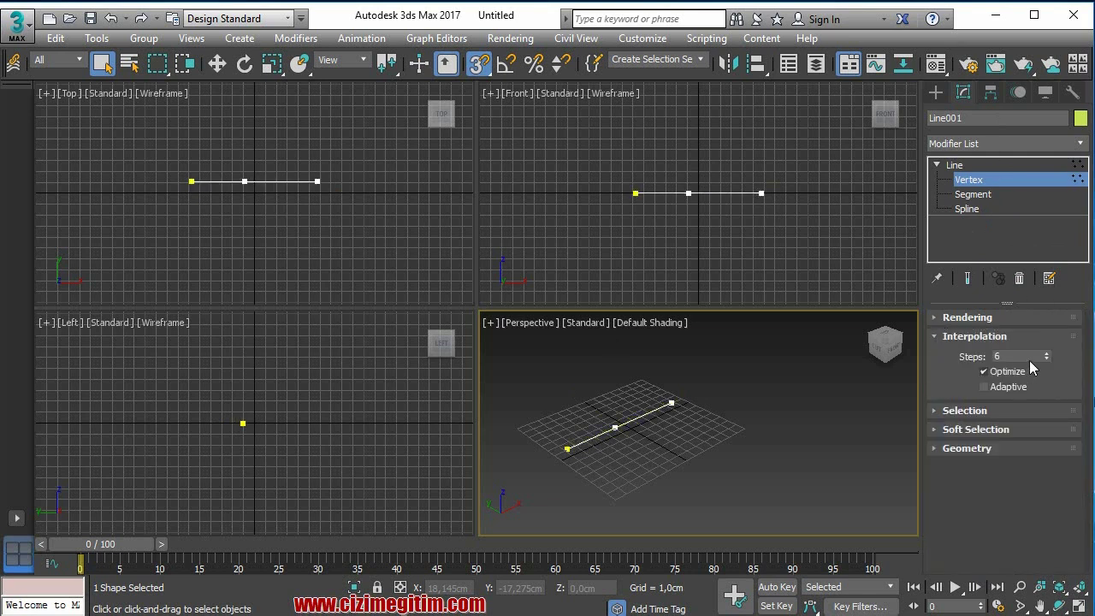
{"action": "mouse_move", "coordinate": [1046, 357]}
{"action": "left_mouse_down"}
{"action": "mouse_move", "coordinate": [1050, 338]}
{"action": "mouse_move", "coordinate": [1045, 353]}
{"action": "left_mouse_up"}
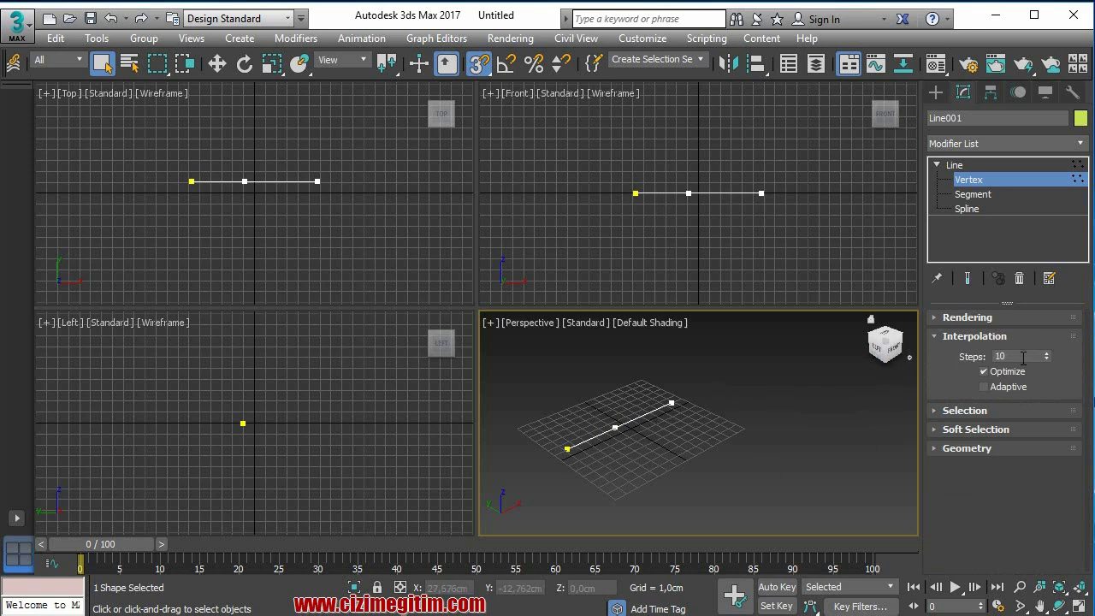
{"action": "left_click", "coordinate": [932, 410]}
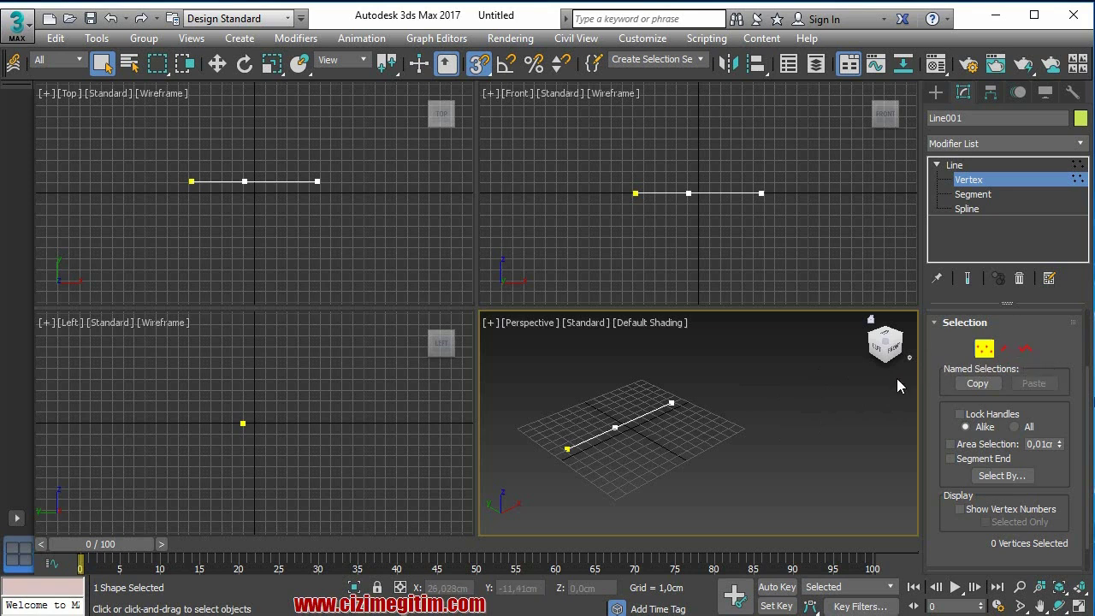
Switch Line001 to Spline sub-object level and expand the Soft Selection rollout.
{"action": "key", "text": "2"}
{"action": "key", "text": "3"}
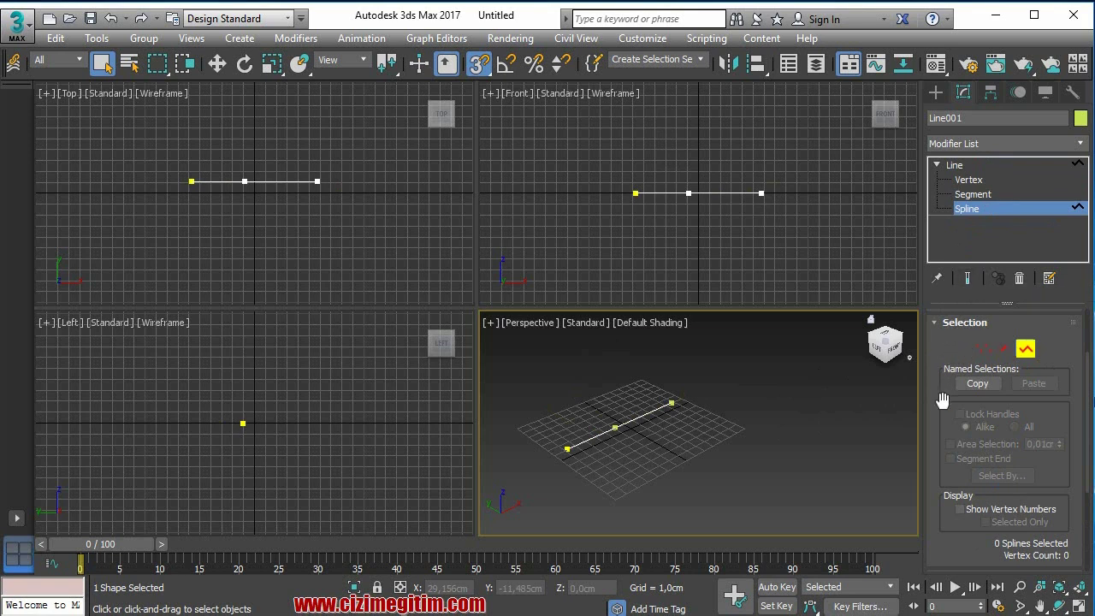
{"action": "left_click_drag", "start_coordinate": [941, 402], "coordinate": [940, 235]}
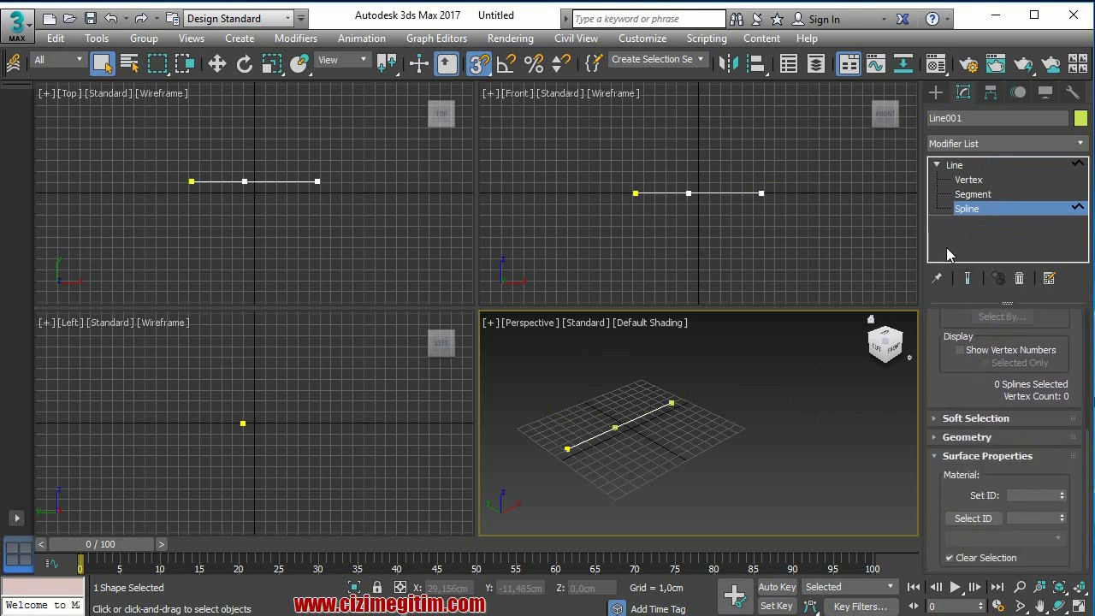
{"action": "left_click", "coordinate": [950, 343]}
{"action": "scroll", "coordinate": [940, 421], "scroll_direction": "down", "scroll_amount": 2}
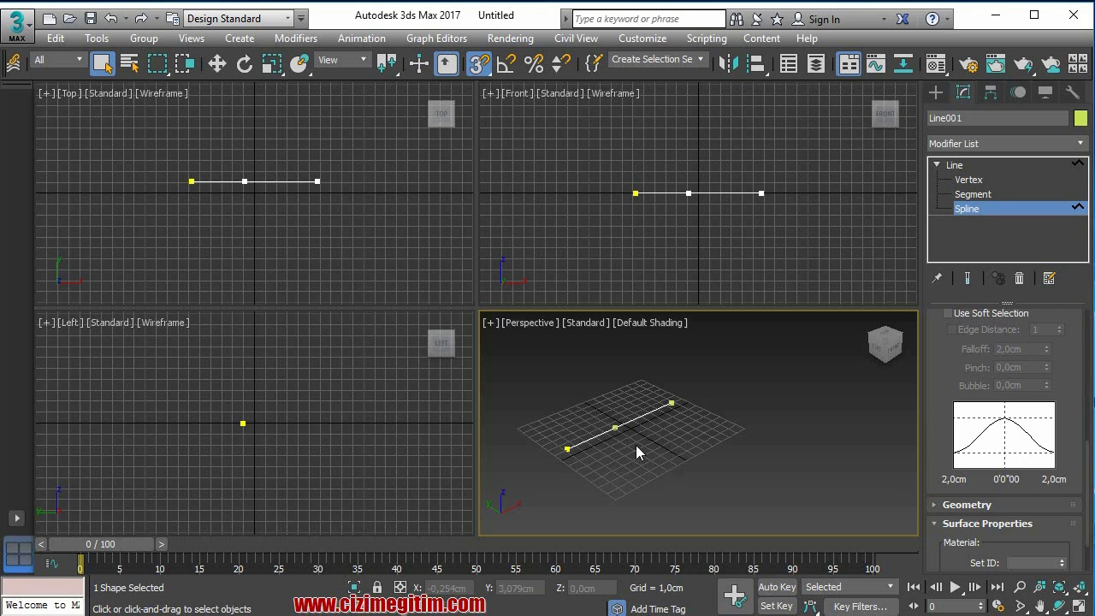
{"action": "scroll", "coordinate": [947, 446], "scroll_direction": "down", "scroll_amount": 3}
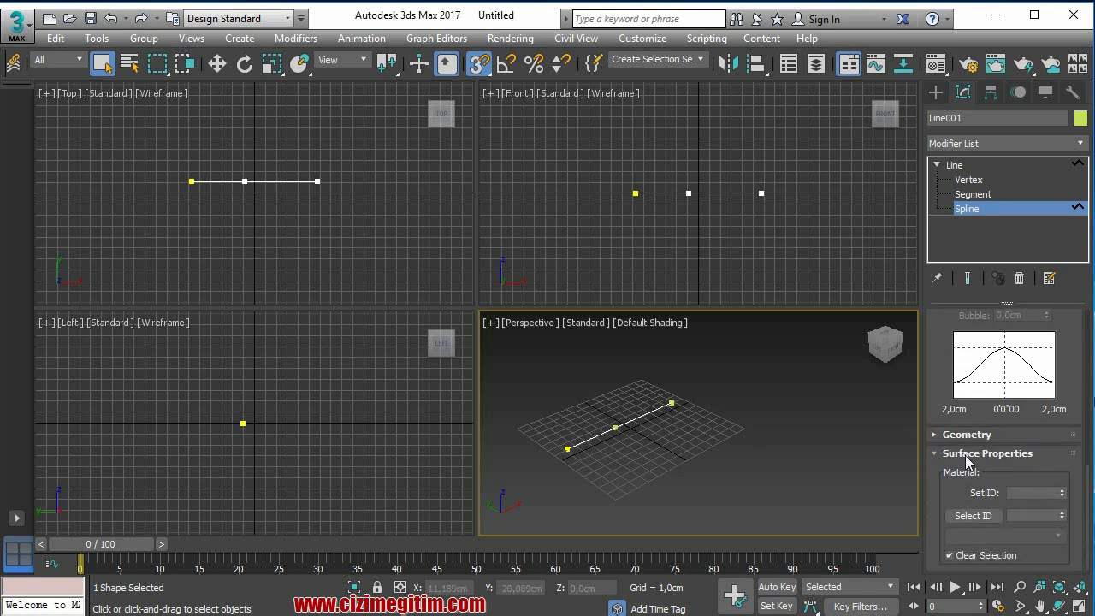
Expand the Geometry rollout and bring the Outline, Boolean and Mirror controls into view.
{"action": "left_click", "coordinate": [945, 436]}
{"action": "scroll", "coordinate": [944, 445], "scroll_direction": "down", "scroll_amount": 5}
{"action": "scroll", "coordinate": [944, 439], "scroll_direction": "up", "scroll_amount": 3}
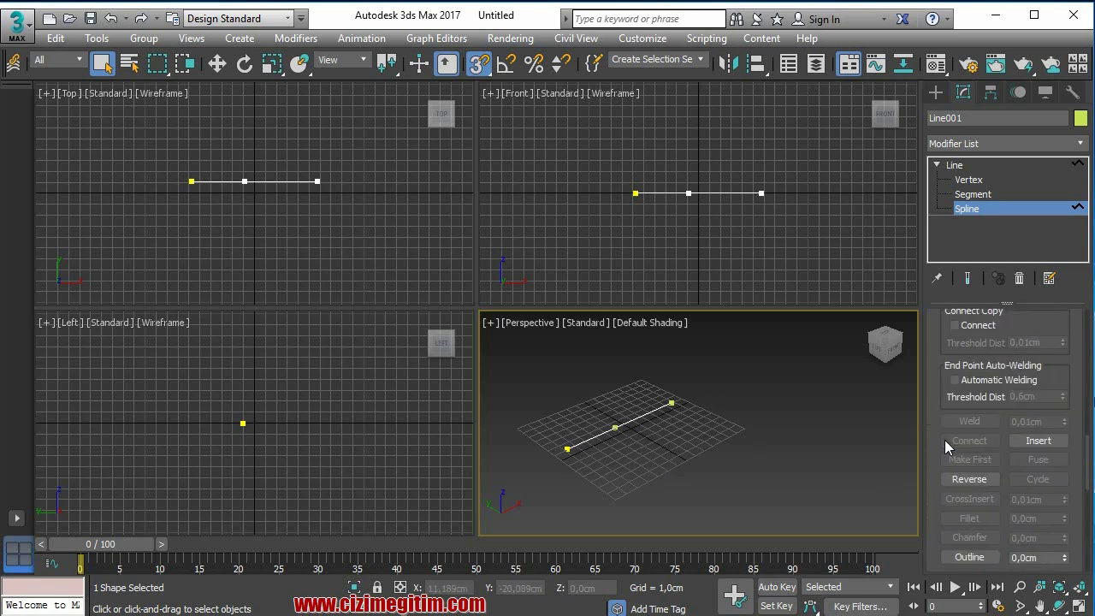
{"action": "scroll", "coordinate": [944, 440], "scroll_direction": "up", "scroll_amount": 2}
{"action": "scroll", "coordinate": [945, 440], "scroll_direction": "up", "scroll_amount": 7}
{"action": "scroll", "coordinate": [944, 440], "scroll_direction": "up", "scroll_amount": 8}
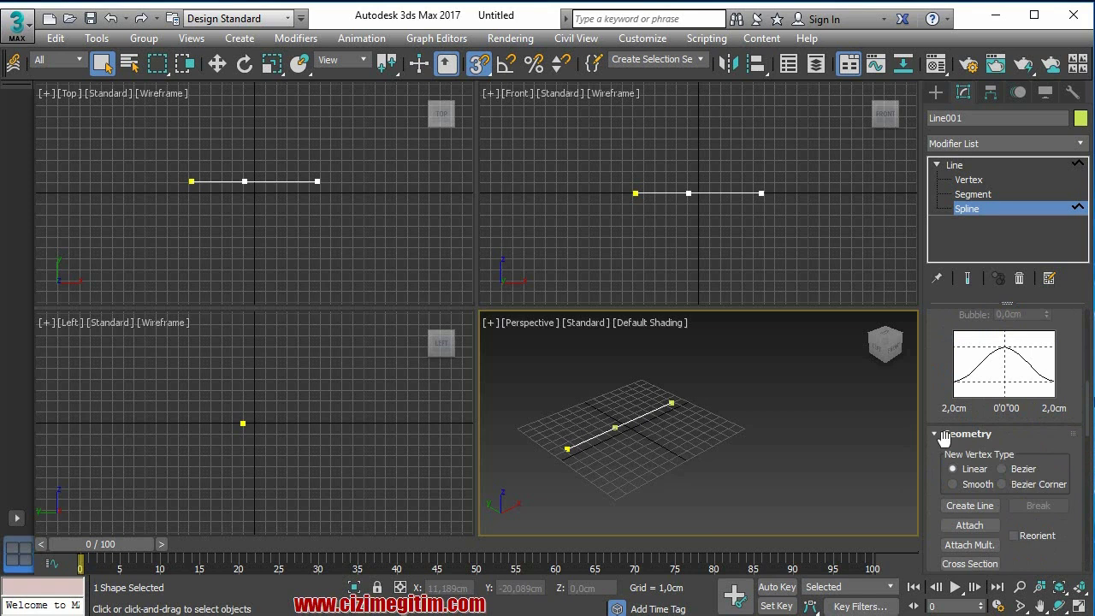
{"action": "scroll", "coordinate": [944, 438], "scroll_direction": "down", "scroll_amount": 3}
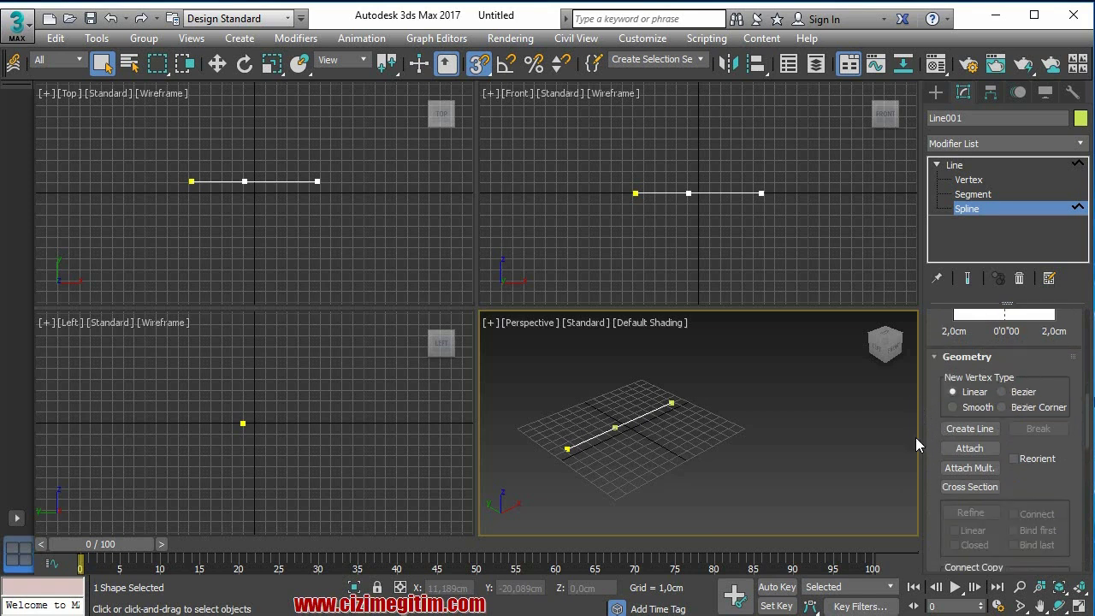
{"action": "left_click_drag", "start_coordinate": [929, 448], "coordinate": [925, 395]}
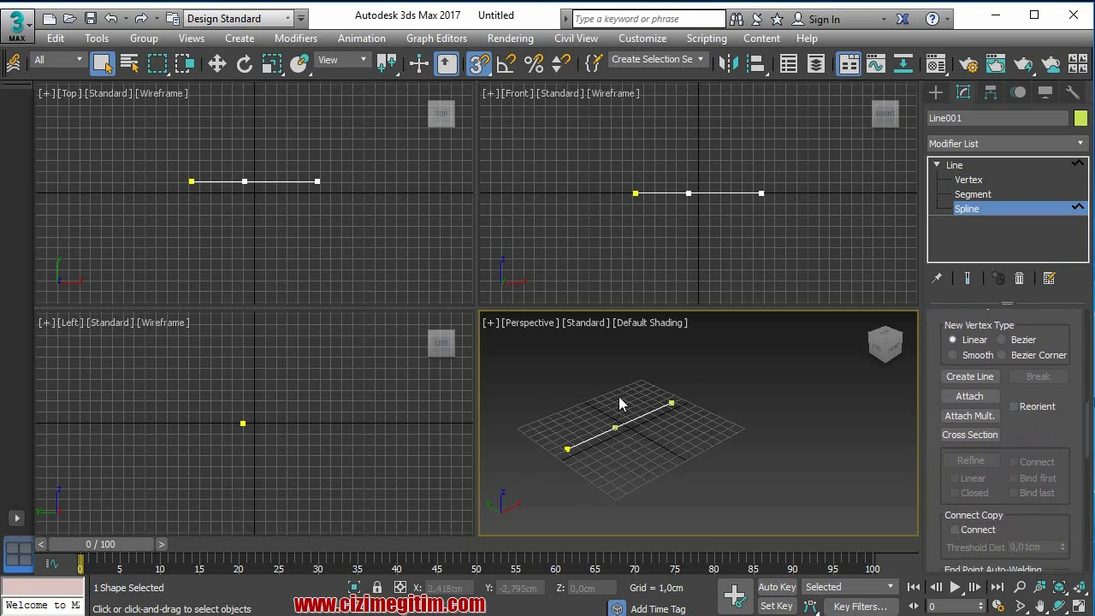
{"action": "left_click_drag", "start_coordinate": [944, 493], "coordinate": [952, 365]}
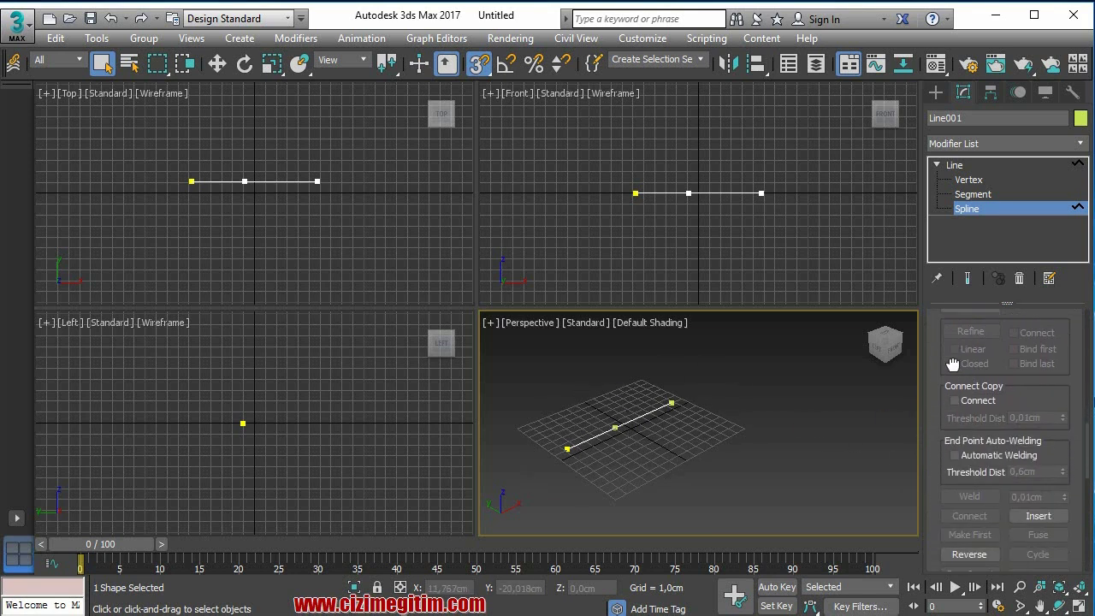
{"action": "scroll", "coordinate": [952, 364], "scroll_direction": "down", "scroll_amount": 5}
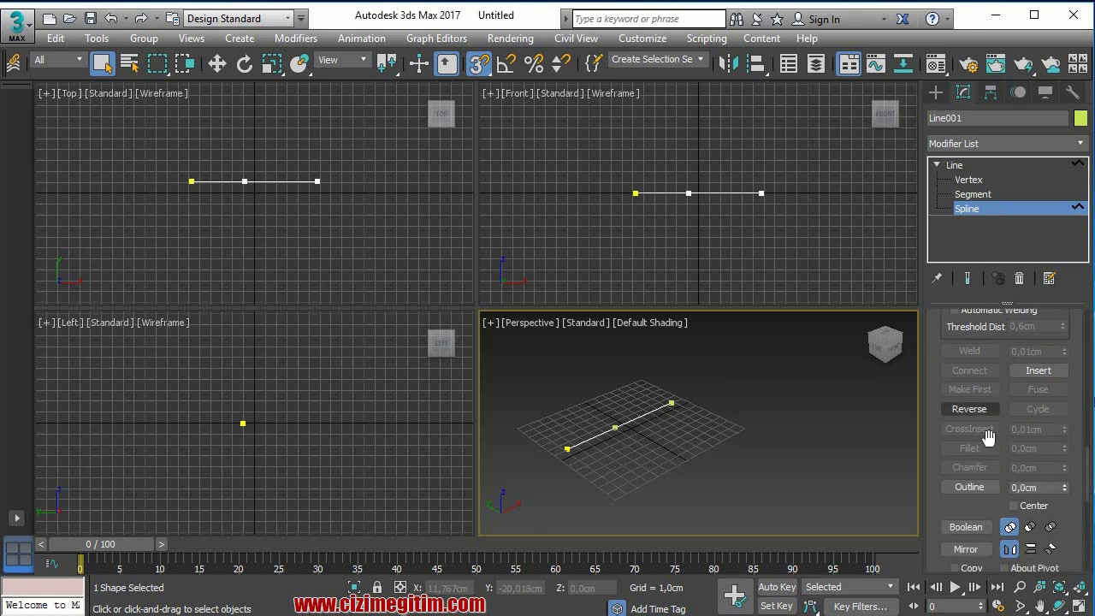
{"action": "scroll", "coordinate": [986, 445], "scroll_direction": "down", "scroll_amount": 2}
{"action": "scroll", "coordinate": [983, 460], "scroll_direction": "down", "scroll_amount": 2}
{"action": "scroll", "coordinate": [983, 470], "scroll_direction": "down", "scroll_amount": 2}
{"action": "scroll", "coordinate": [982, 480], "scroll_direction": "down", "scroll_amount": 2}
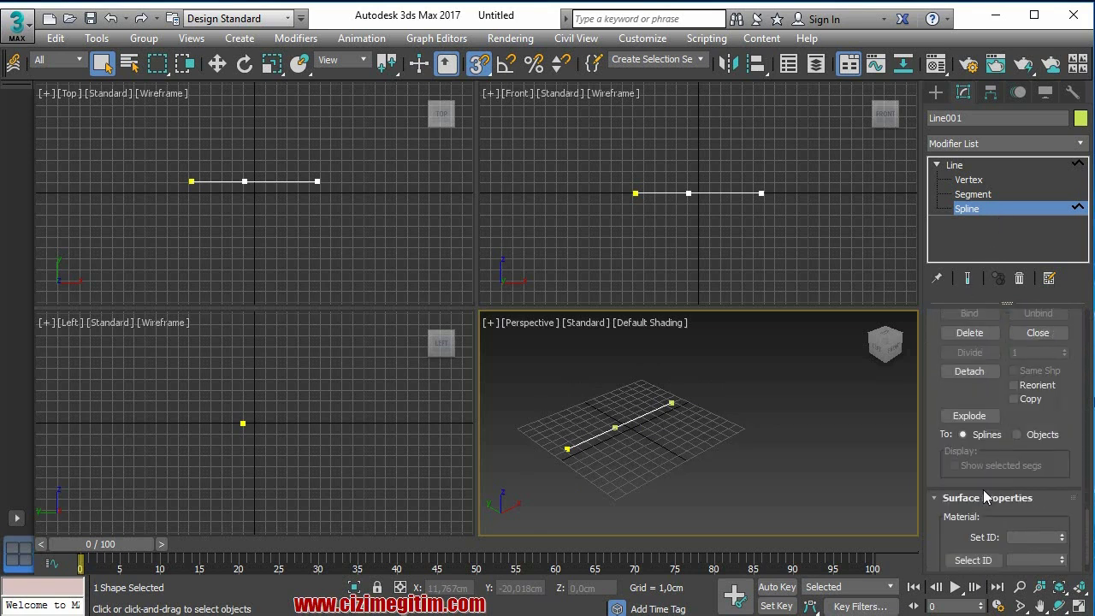
{"action": "scroll", "coordinate": [983, 492], "scroll_direction": "down", "scroll_amount": 2}
{"action": "scroll", "coordinate": [967, 502], "scroll_direction": "up", "scroll_amount": 3}
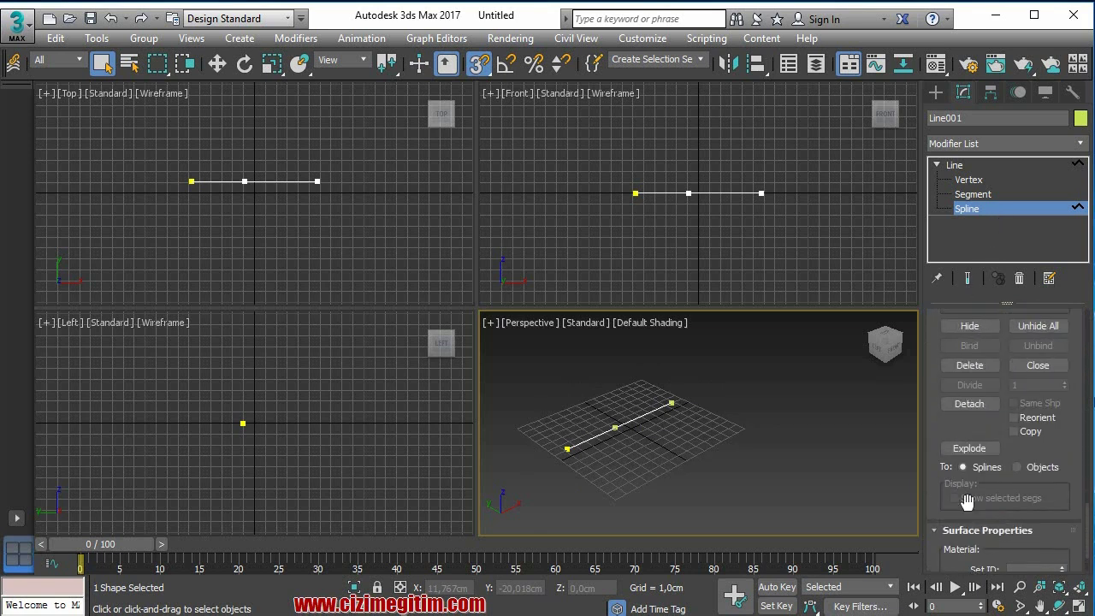
{"action": "scroll", "coordinate": [967, 500], "scroll_direction": "up", "scroll_amount": 2}
{"action": "scroll", "coordinate": [968, 479], "scroll_direction": "up", "scroll_amount": 2}
{"action": "scroll", "coordinate": [969, 427], "scroll_direction": "up", "scroll_amount": 1}
{"action": "scroll", "coordinate": [968, 392], "scroll_direction": "up", "scroll_amount": 2}
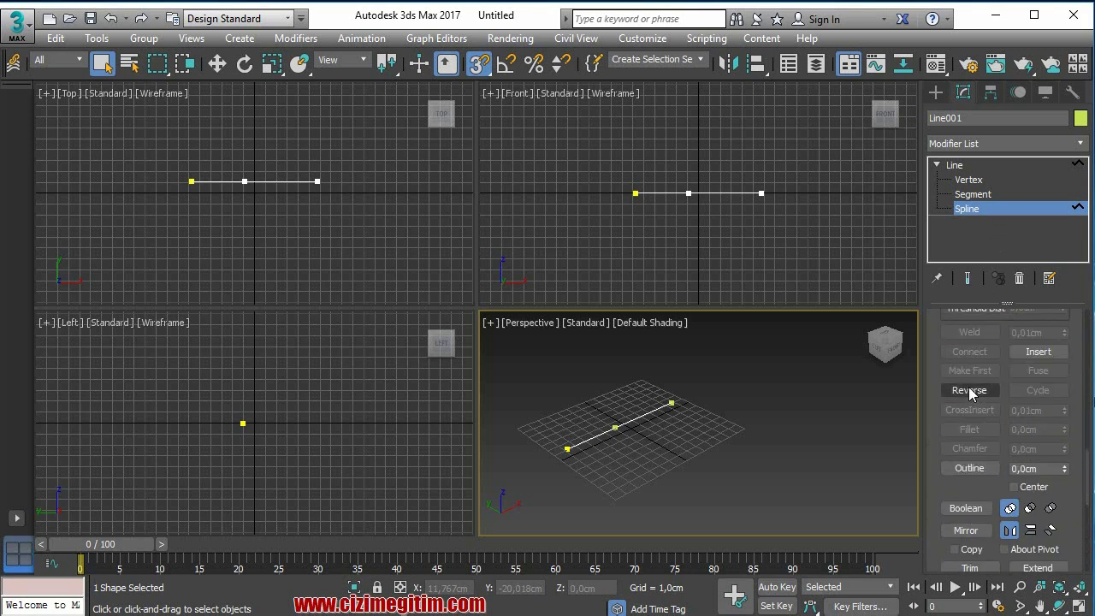
{"action": "scroll", "coordinate": [969, 392], "scroll_direction": "up", "scroll_amount": 2}
{"action": "scroll", "coordinate": [970, 391], "scroll_direction": "up", "scroll_amount": 1}
{"action": "scroll", "coordinate": [970, 391], "scroll_direction": "up", "scroll_amount": 1}
{"action": "scroll", "coordinate": [970, 390], "scroll_direction": "up", "scroll_amount": 1}
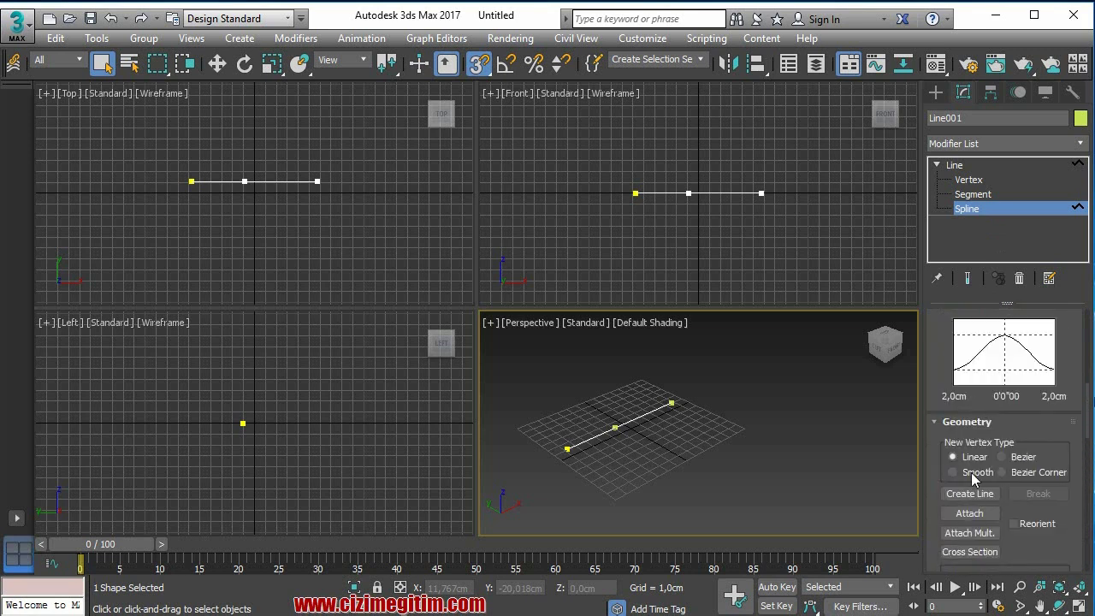
{"action": "scroll", "coordinate": [971, 480], "scroll_direction": "down", "scroll_amount": 2}
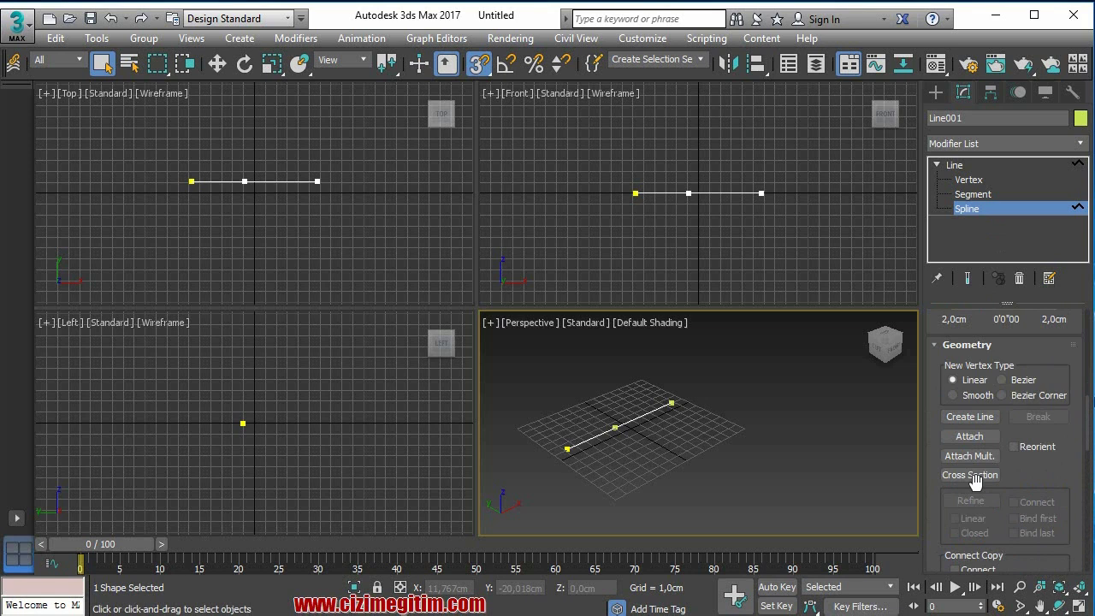
{"action": "scroll", "coordinate": [973, 479], "scroll_direction": "down", "scroll_amount": 3}
{"action": "scroll", "coordinate": [972, 496], "scroll_direction": "down", "scroll_amount": 2}
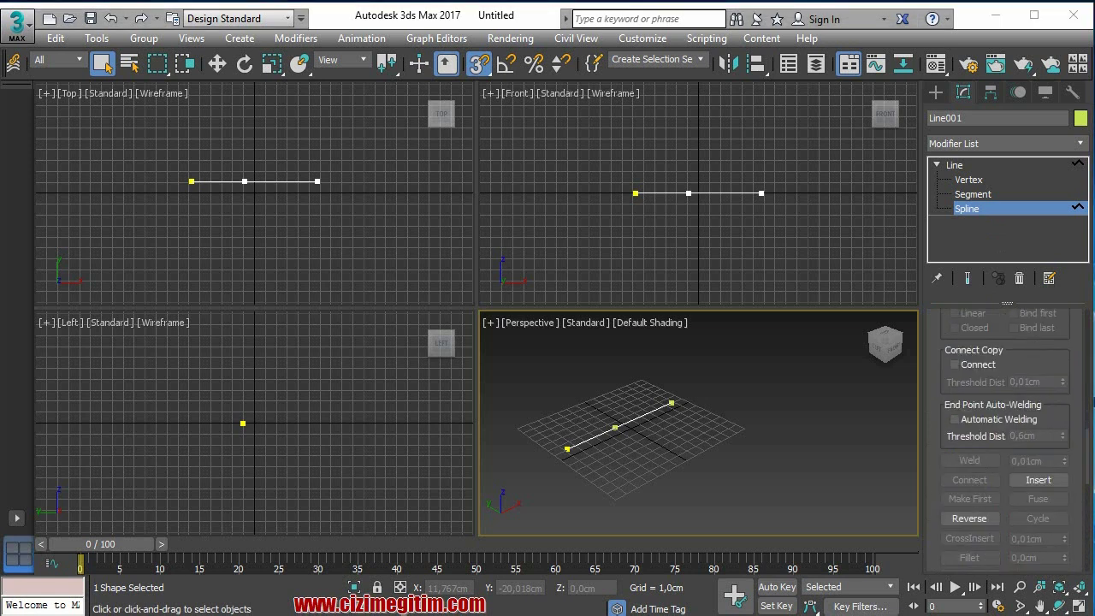
{"action": "scroll", "coordinate": [966, 464], "scroll_direction": "down", "scroll_amount": 2}
{"action": "scroll", "coordinate": [965, 462], "scroll_direction": "down", "scroll_amount": 3}
{"action": "scroll", "coordinate": [965, 451], "scroll_direction": "up", "scroll_amount": 1}
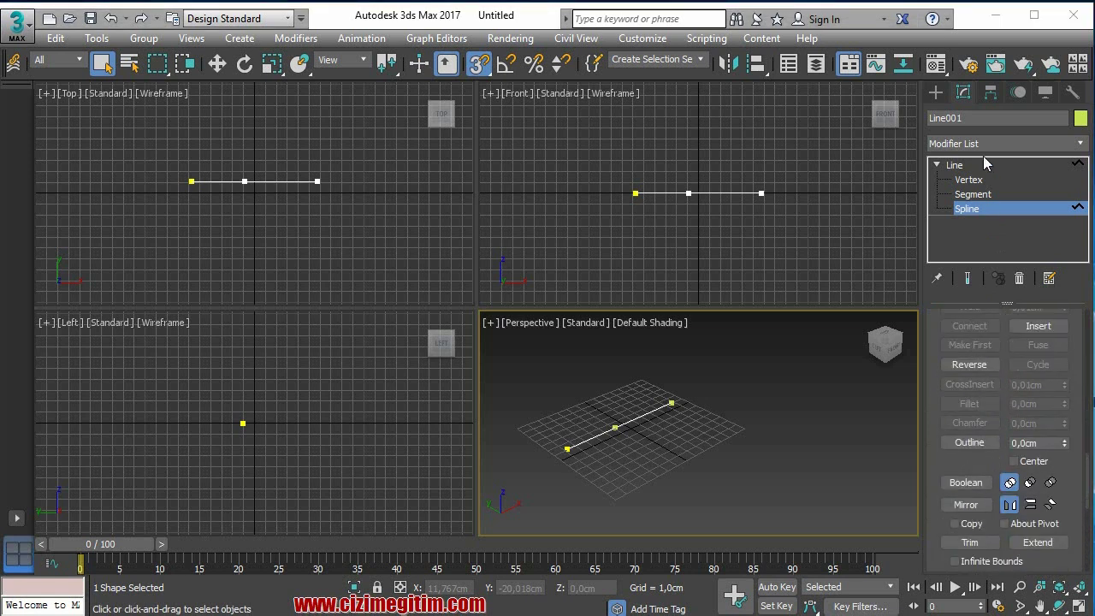
{"action": "scroll", "coordinate": [1004, 426], "scroll_direction": "down", "scroll_amount": 1}
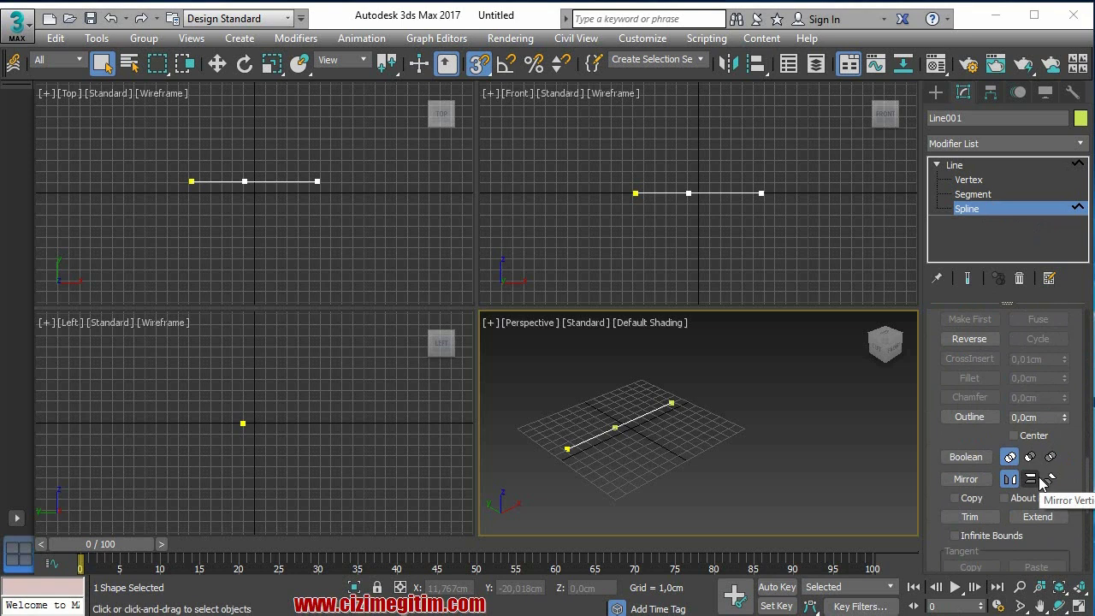
Set mirroring to vertical, select the spline and move it onto a snapped vertex.
{"action": "left_click", "coordinate": [1030, 479]}
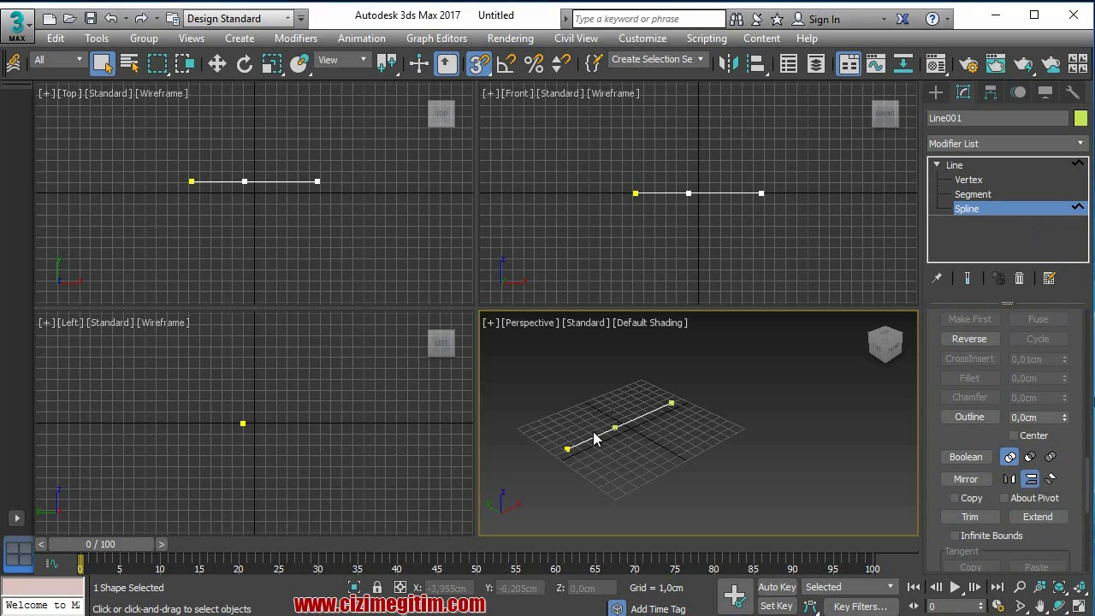
{"action": "left_click", "coordinate": [633, 422]}
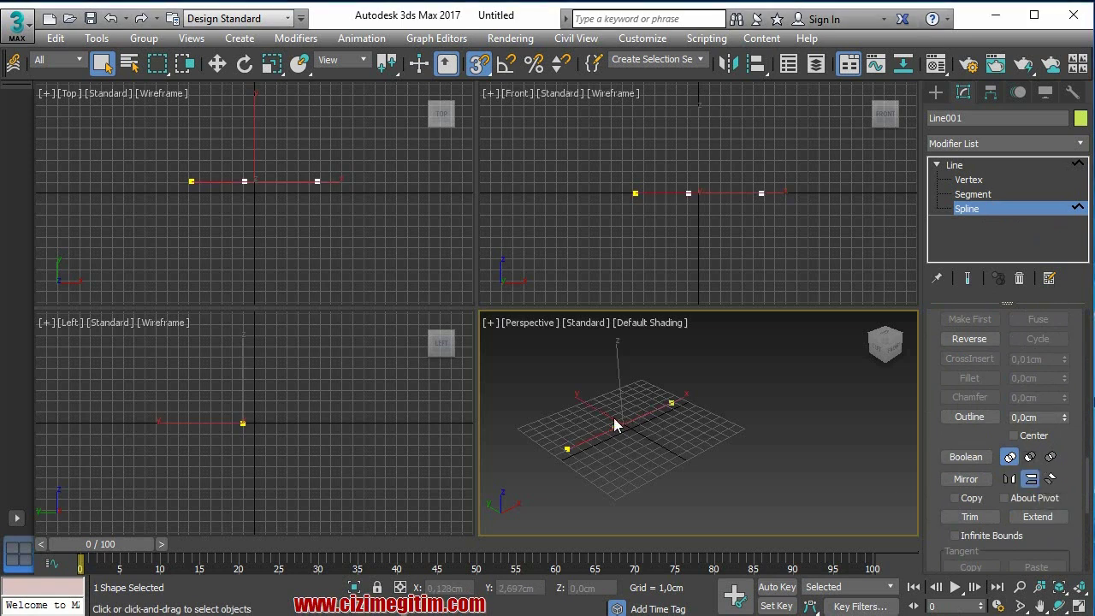
{"action": "key", "text": "w"}
{"action": "mouse_move", "coordinate": [623, 408]}
{"action": "left_mouse_down"}
{"action": "mouse_move", "coordinate": [564, 382]}
{"action": "mouse_move", "coordinate": [584, 405]}
{"action": "left_mouse_up"}
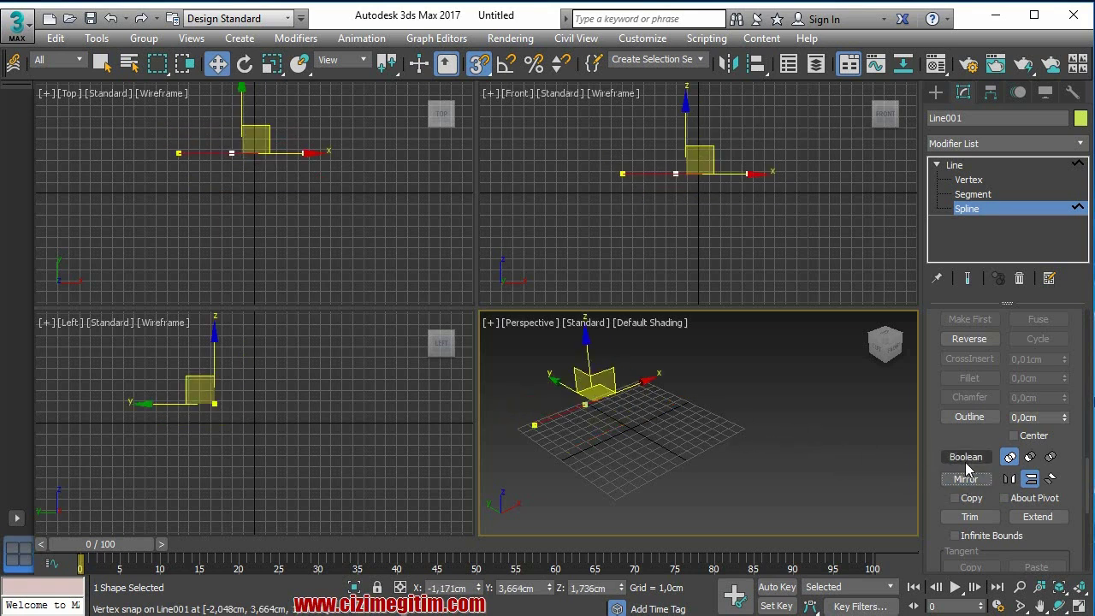
Turn on Mirror's Copy option and move the spline onto another snapped vertex.
{"action": "left_click", "coordinate": [967, 480]}
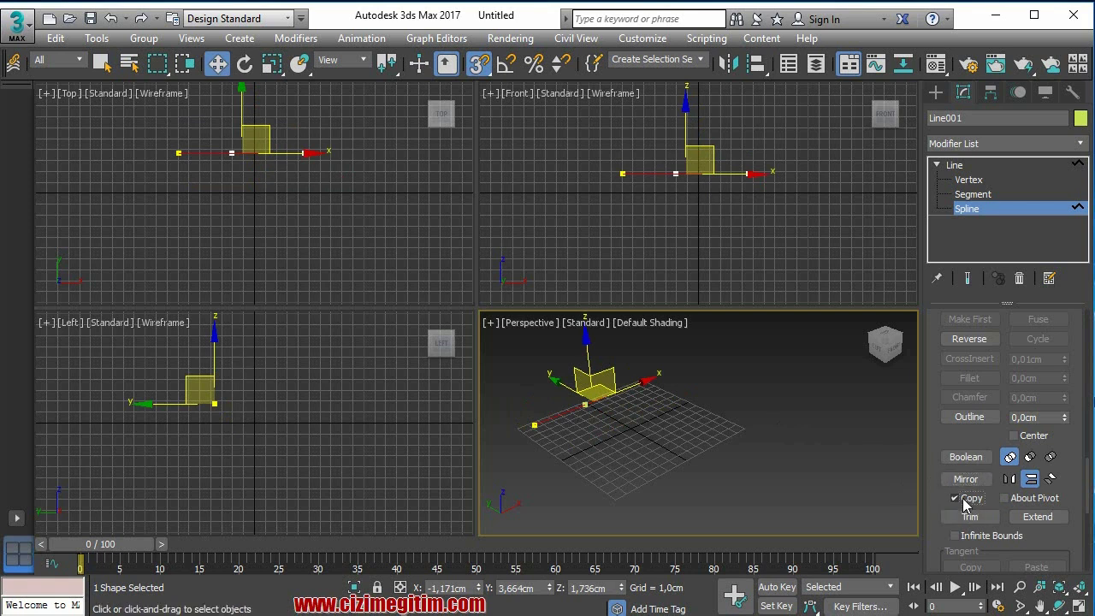
{"action": "mouse_move", "coordinate": [550, 384]}
{"action": "left_mouse_down"}
{"action": "mouse_move", "coordinate": [596, 423]}
{"action": "mouse_move", "coordinate": [652, 425]}
{"action": "left_mouse_up"}
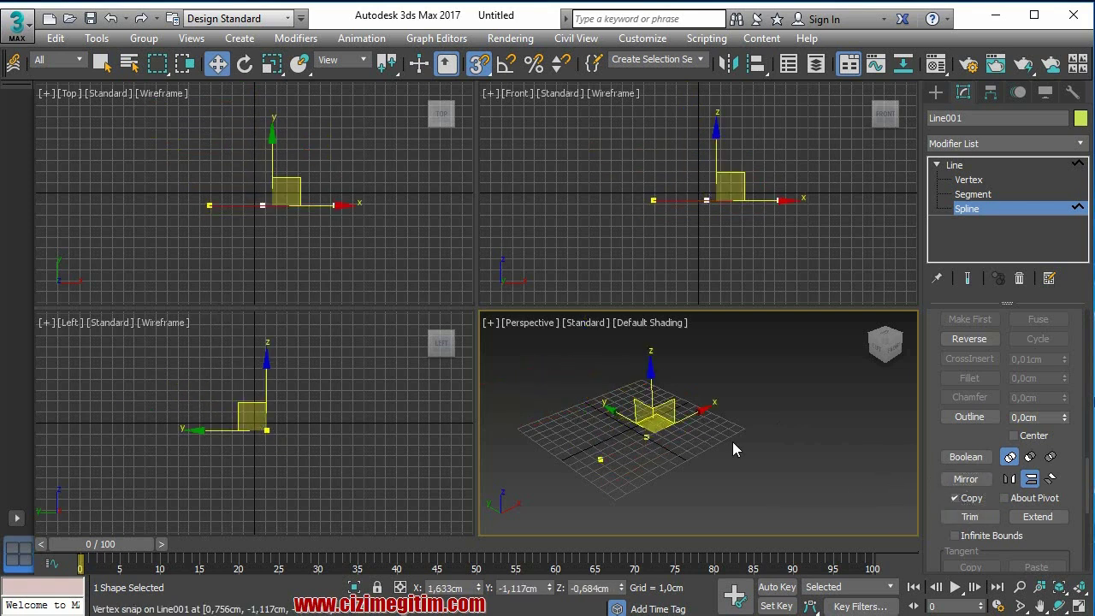
{"action": "left_click_drag", "start_coordinate": [1050, 536], "coordinate": [1043, 377]}
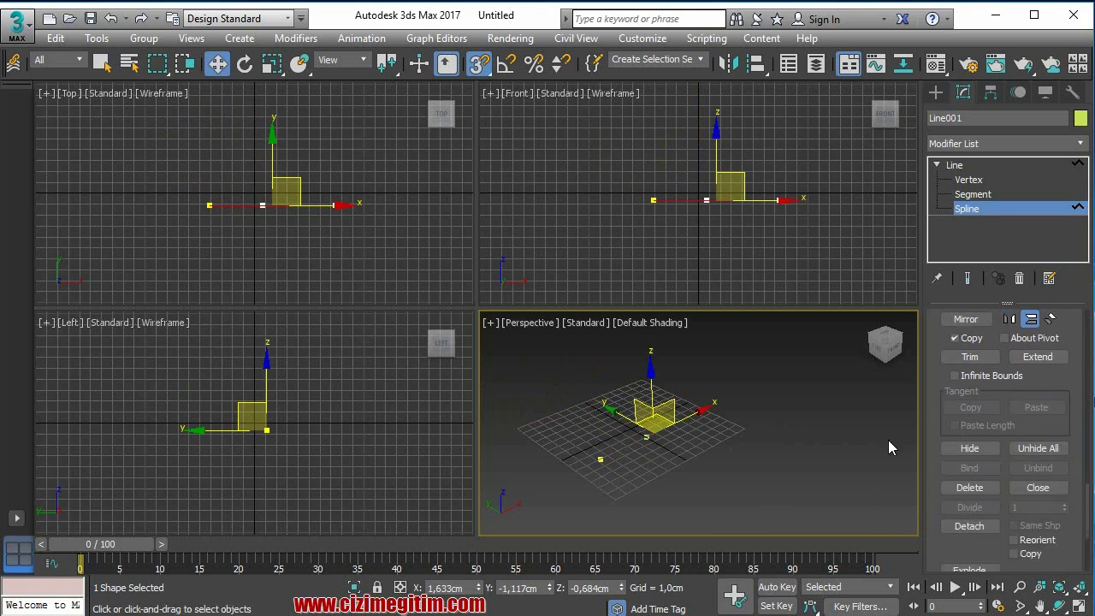
{"action": "left_click_drag", "start_coordinate": [953, 400], "coordinate": [958, 493]}
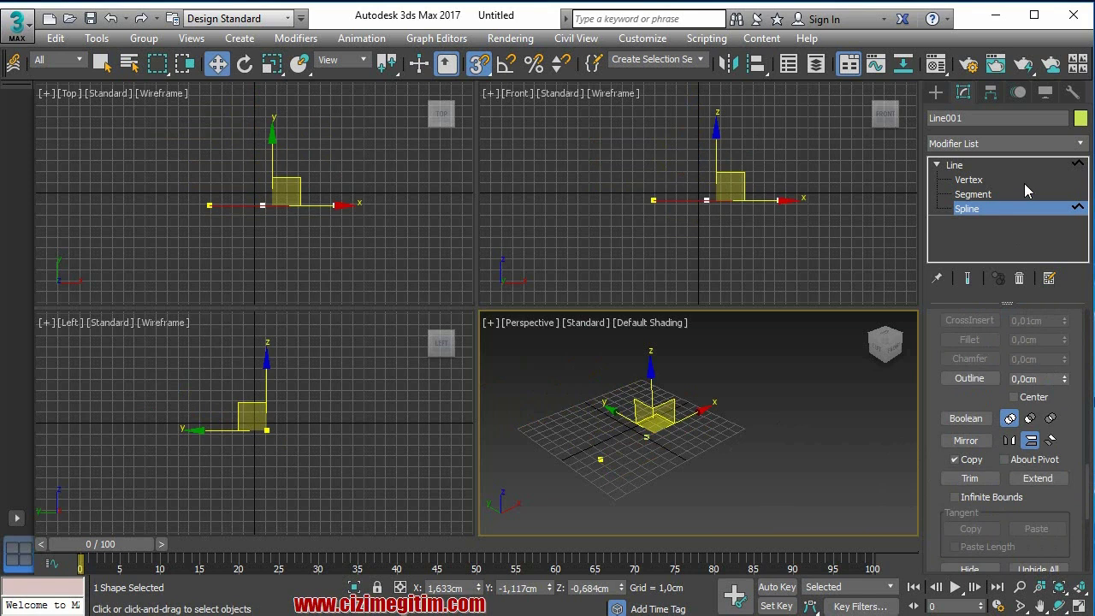
{"action": "left_click", "coordinate": [973, 194]}
Select and delete Line001's right-hand segment.
{"action": "scroll", "coordinate": [626, 457], "scroll_direction": "up", "scroll_amount": 5}
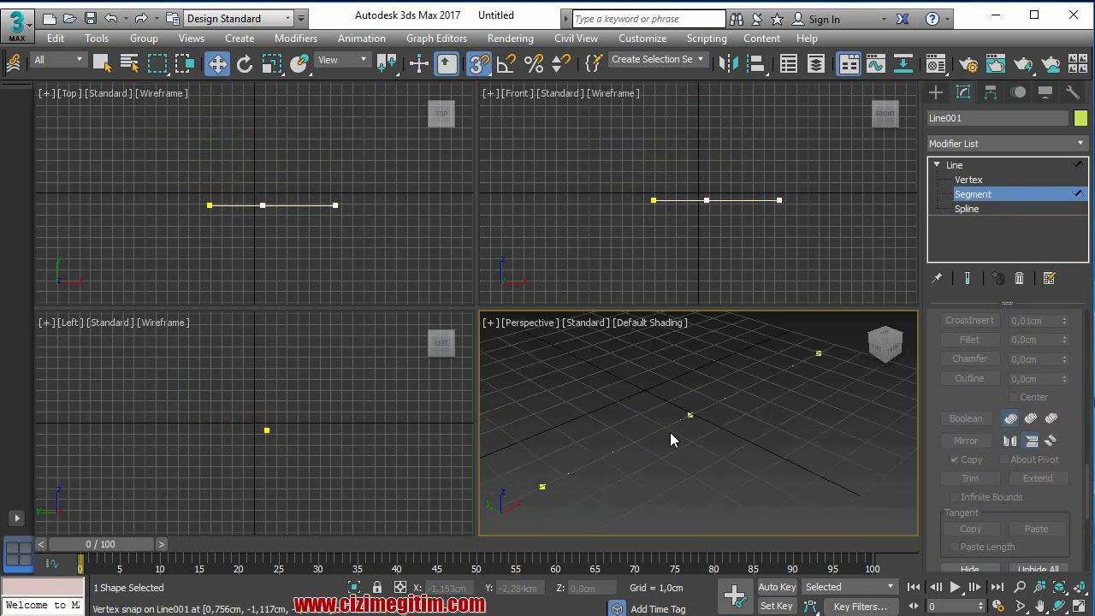
{"action": "left_click", "coordinate": [706, 411]}
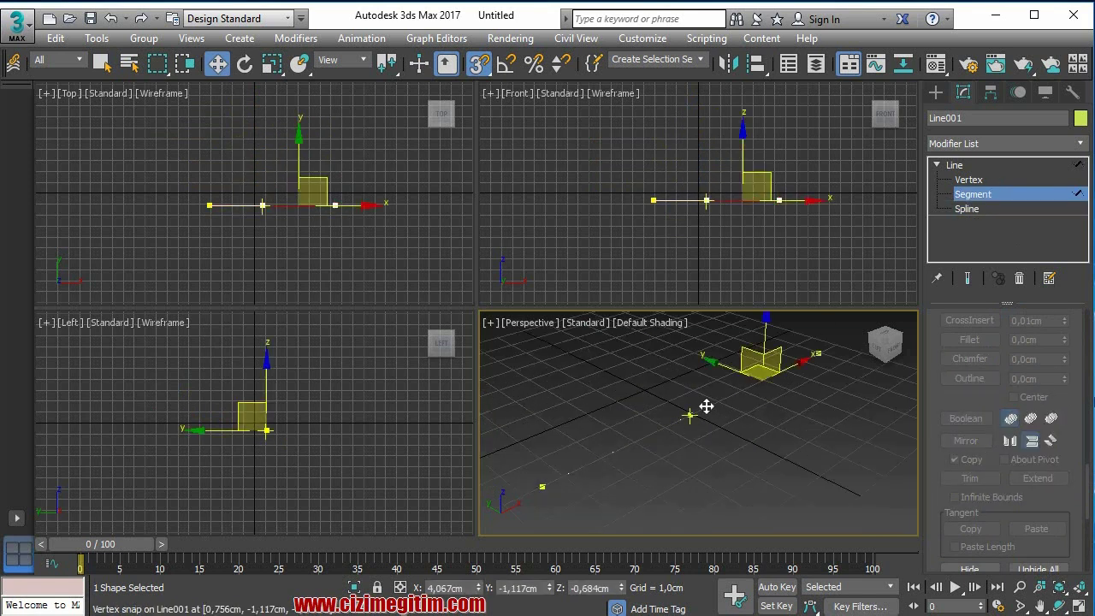
{"action": "key", "text": "Delete"}
{"action": "scroll", "coordinate": [735, 399], "scroll_direction": "down", "scroll_amount": 3}
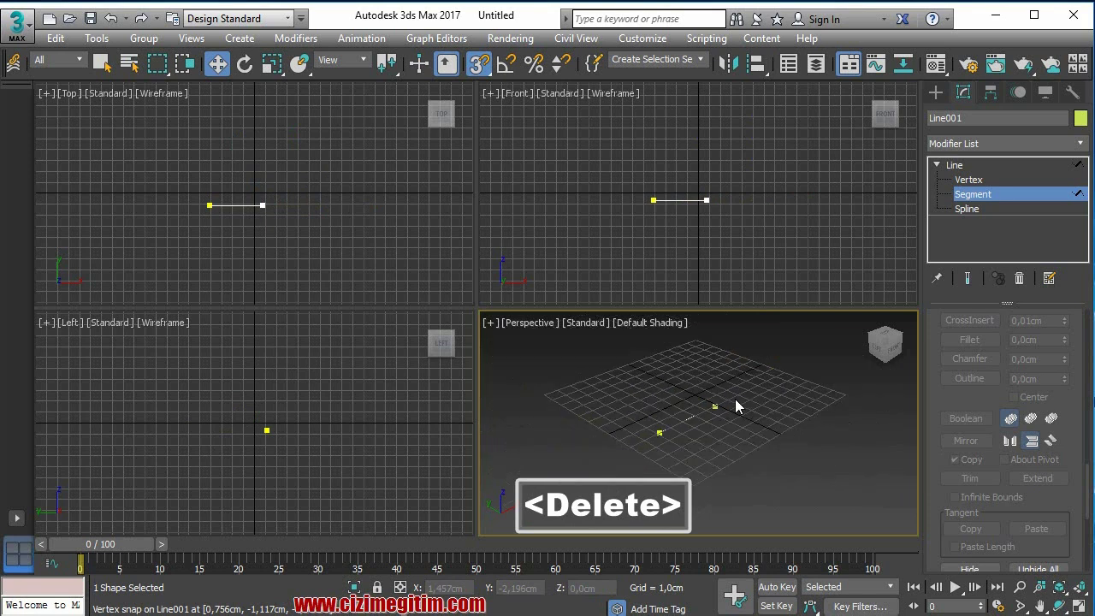
{"action": "scroll", "coordinate": [707, 419], "scroll_direction": "up", "scroll_amount": 5}
{"action": "scroll", "coordinate": [736, 384], "scroll_direction": "up", "scroll_amount": 1}
{"action": "scroll", "coordinate": [757, 371], "scroll_direction": "down", "scroll_amount": 2}
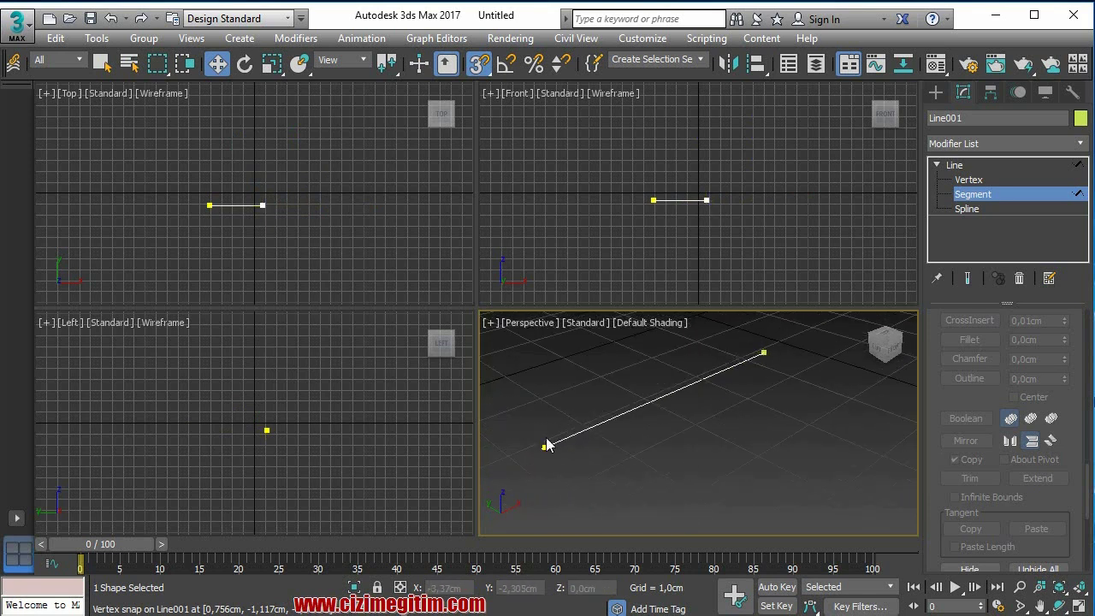
{"action": "scroll", "coordinate": [601, 415], "scroll_direction": "down", "scroll_amount": 5}
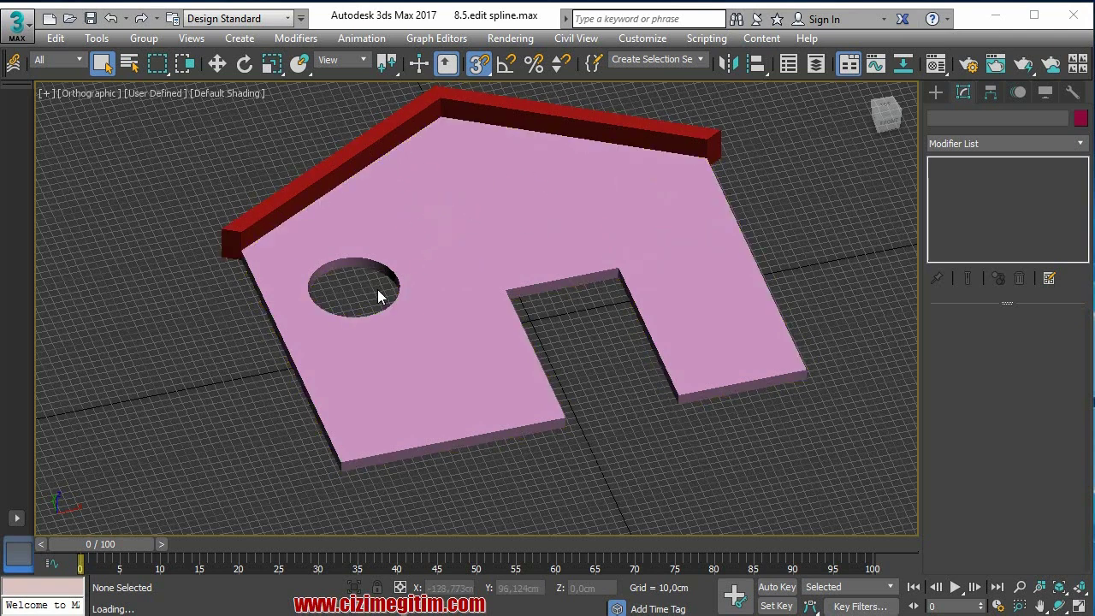
Frame the pink house, switch to Top view, and pan it left of centre.
{"action": "scroll", "coordinate": [660, 376], "scroll_direction": "down", "scroll_amount": 5}
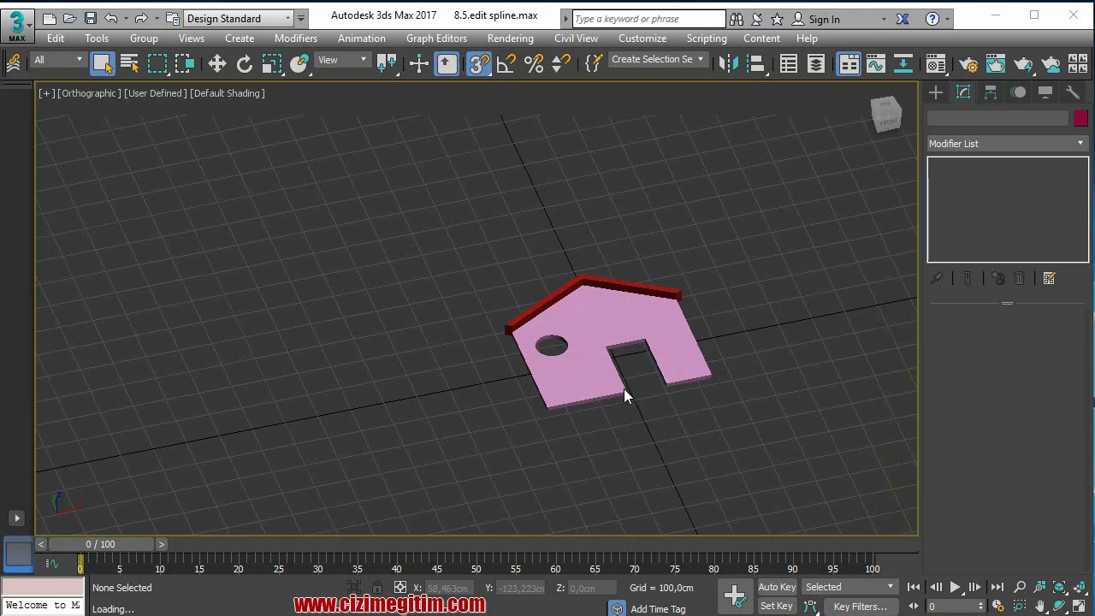
{"action": "scroll", "coordinate": [624, 389], "scroll_direction": "up", "scroll_amount": 2}
{"action": "scroll", "coordinate": [598, 390], "scroll_direction": "up", "scroll_amount": 1}
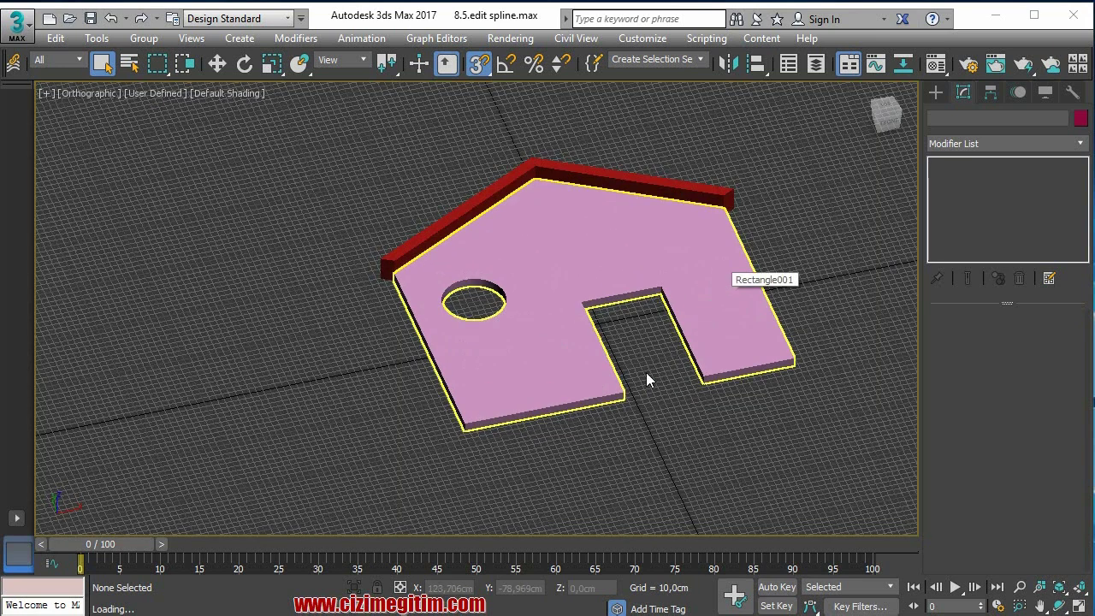
{"action": "scroll", "coordinate": [457, 216], "scroll_direction": "down", "scroll_amount": 2}
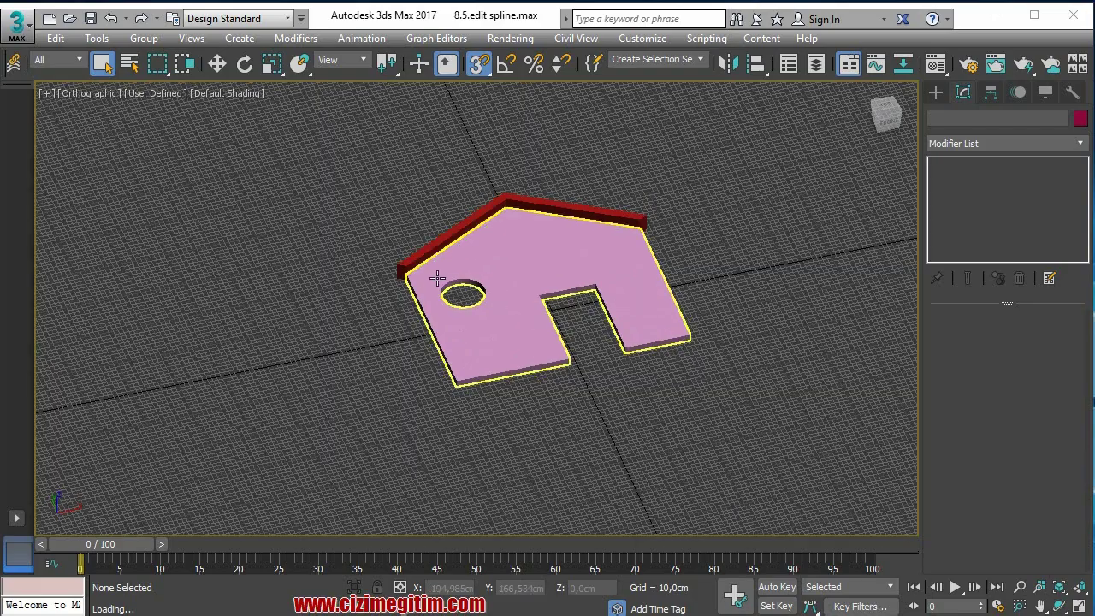
{"action": "scroll", "coordinate": [603, 342], "scroll_direction": "down", "scroll_amount": 1}
{"action": "scroll", "coordinate": [550, 294], "scroll_direction": "up", "scroll_amount": 3}
{"action": "scroll", "coordinate": [621, 269], "scroll_direction": "up", "scroll_amount": 3}
{"action": "scroll", "coordinate": [620, 268], "scroll_direction": "down", "scroll_amount": 5}
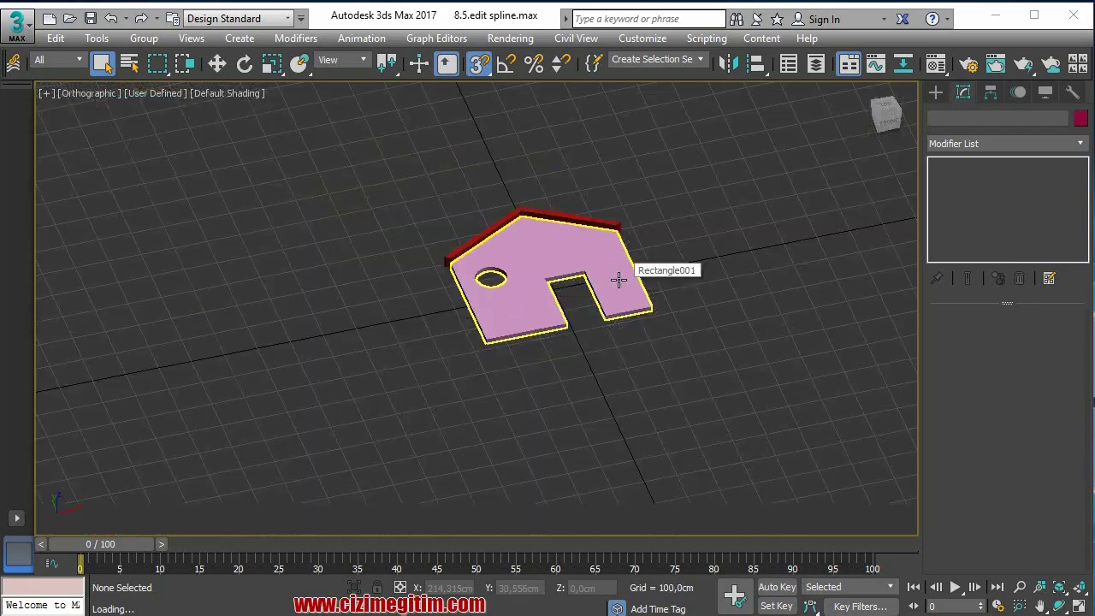
{"action": "scroll", "coordinate": [598, 362], "scroll_direction": "up", "scroll_amount": 2}
{"action": "mouse_move", "coordinate": [545, 288]}
{"action": "middle_mouse_down"}
{"action": "mouse_move", "coordinate": [486, 319]}
{"action": "mouse_move", "coordinate": [479, 266]}
{"action": "middle_mouse_up"}
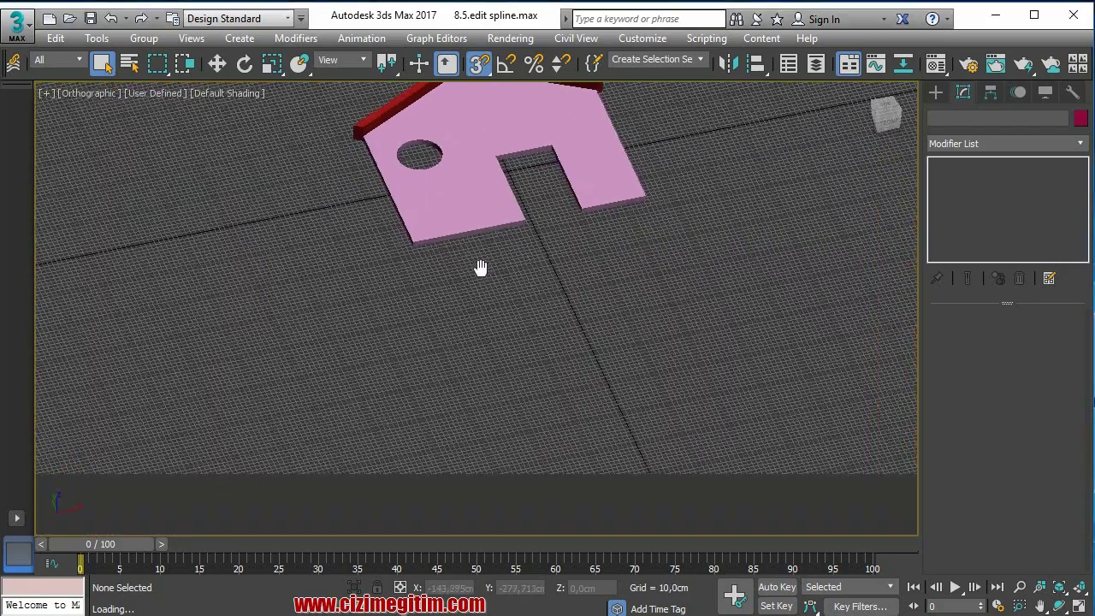
{"action": "scroll", "coordinate": [481, 335], "scroll_direction": "down", "scroll_amount": 2}
{"action": "key", "text": "t"}
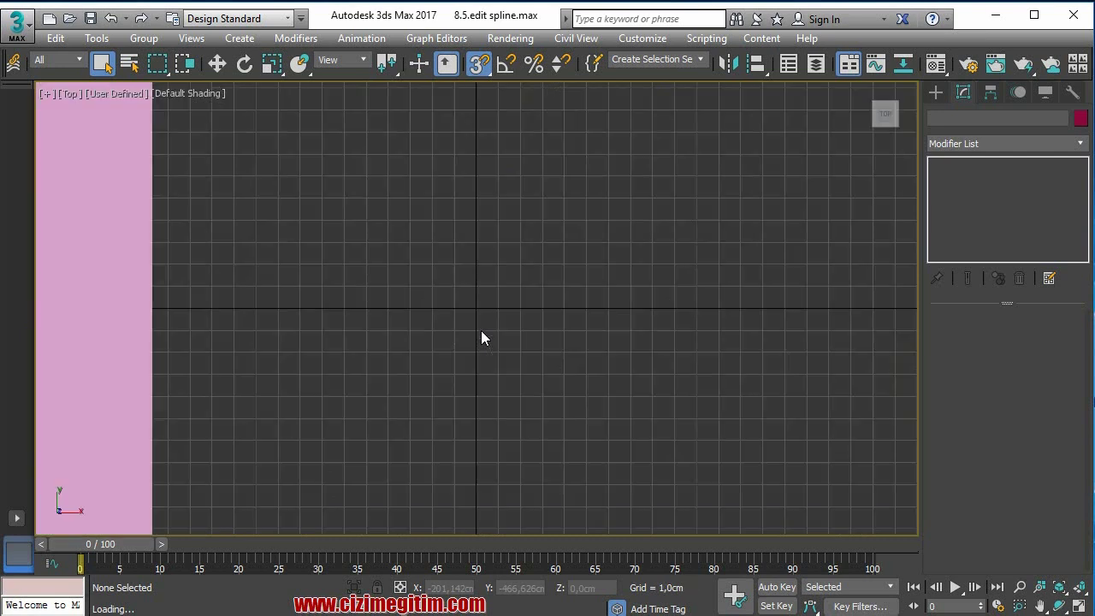
{"action": "scroll", "coordinate": [481, 330], "scroll_direction": "down", "scroll_amount": 3}
{"action": "scroll", "coordinate": [484, 313], "scroll_direction": "down", "scroll_amount": 2}
{"action": "middle_click_drag", "start_coordinate": [518, 351], "coordinate": [481, 347]}
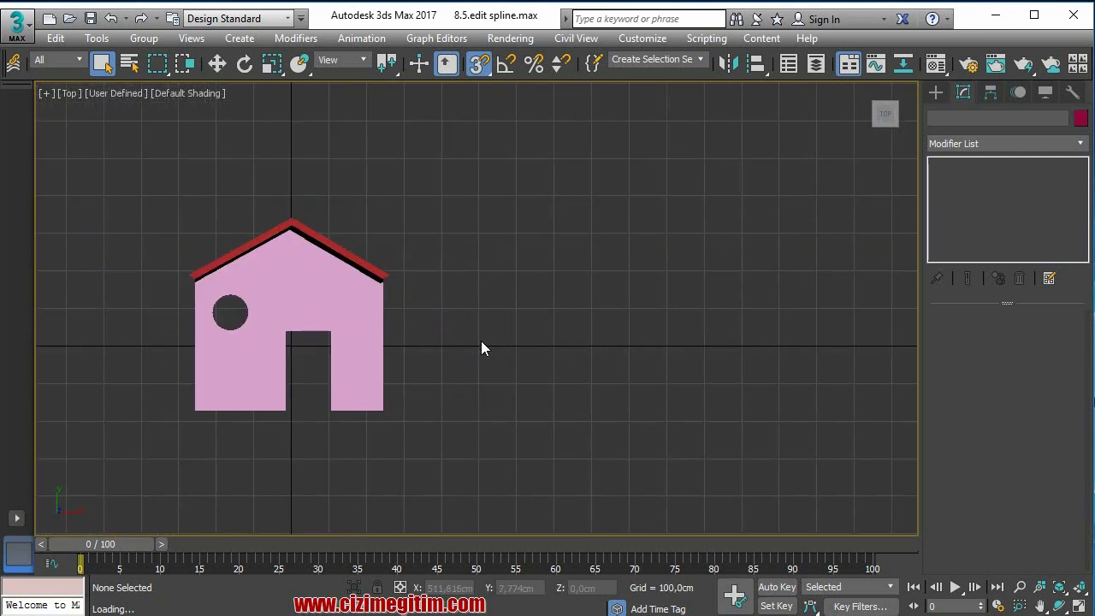
Draw a rectangle spline to the right of the pink house.
{"action": "left_click", "coordinate": [935, 92]}
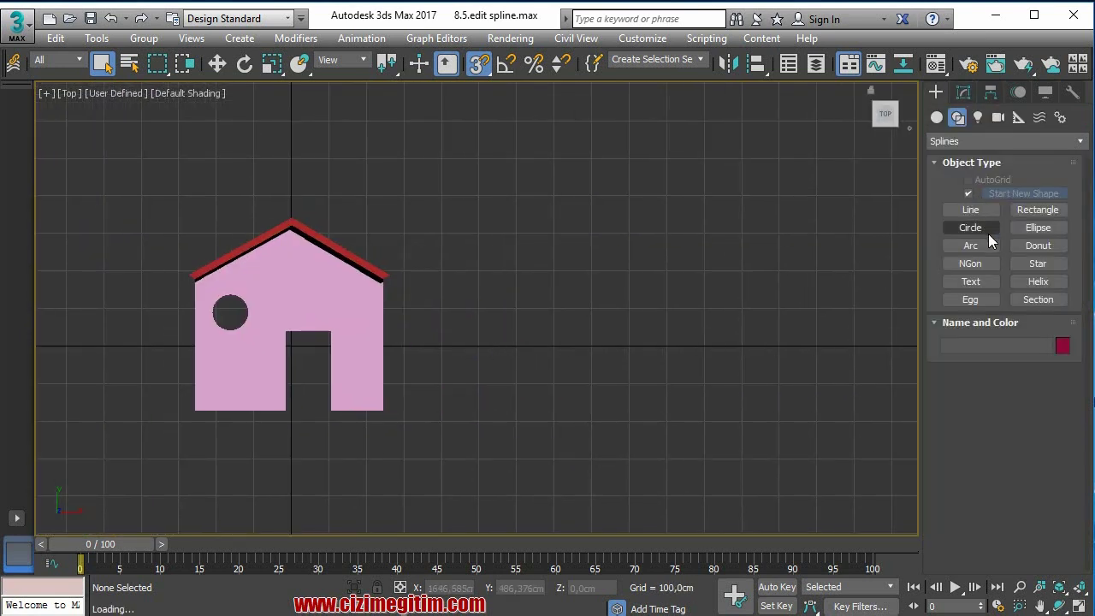
{"action": "left_click", "coordinate": [1031, 211]}
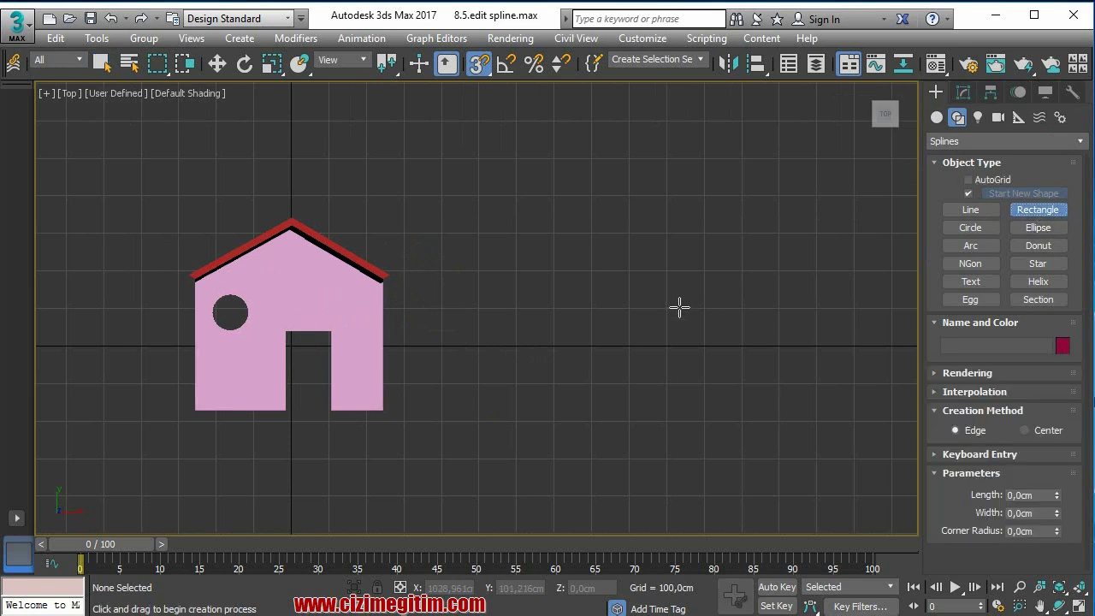
{"action": "mouse_move", "coordinate": [476, 279]}
{"action": "left_mouse_down"}
{"action": "mouse_move", "coordinate": [695, 416]}
{"action": "mouse_move", "coordinate": [658, 411]}
{"action": "left_mouse_up"}
Set the rectangle's Length to 350 cm and Width to 450 cm.
{"action": "double_click", "coordinate": [1025, 494]}
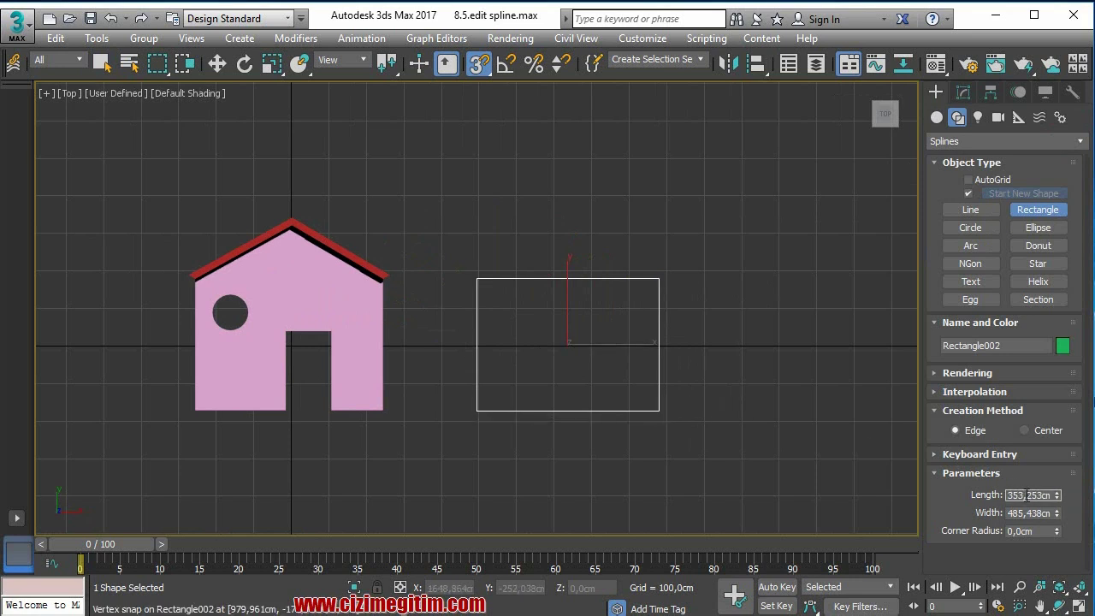
{"action": "triple_click", "coordinate": [1026, 494]}
{"action": "type", "text": "350"}
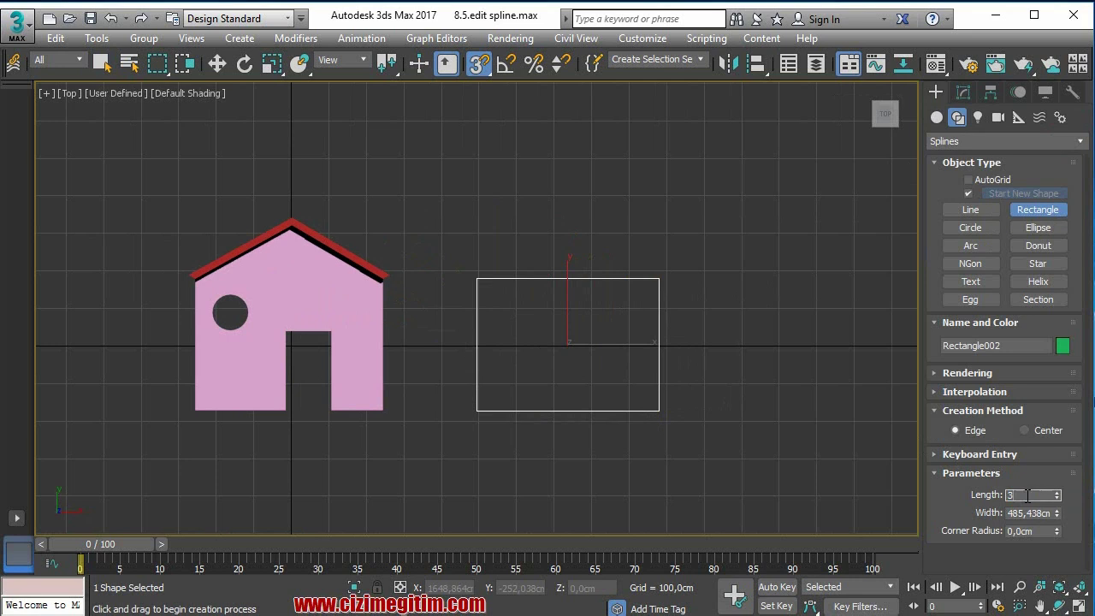
{"action": "key", "text": "Return"}
{"action": "double_click", "coordinate": [1029, 513]}
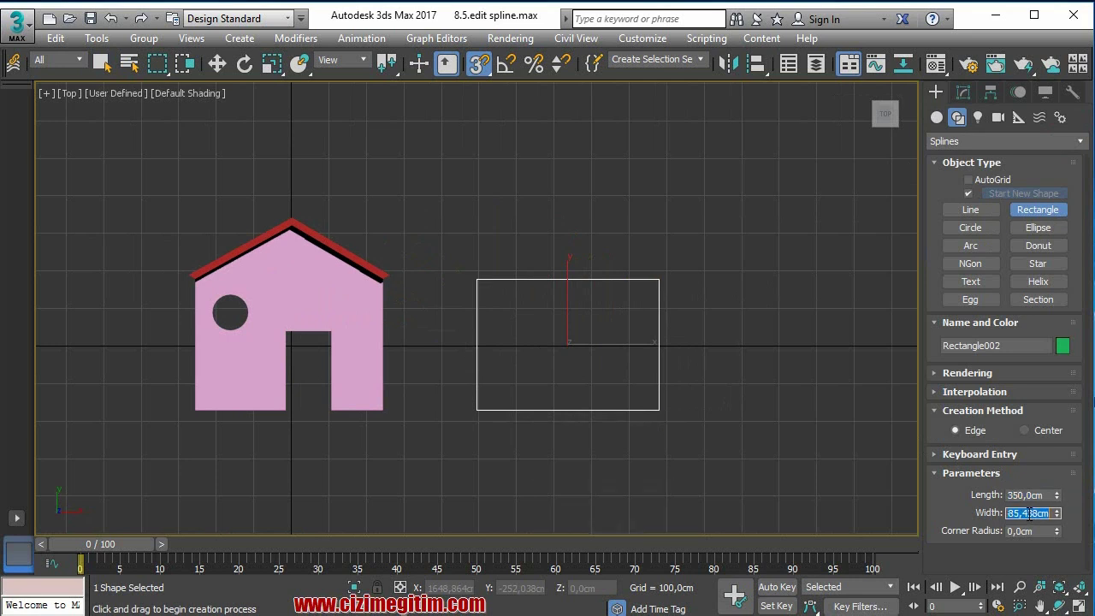
{"action": "type", "text": "450"}
{"action": "key", "text": "Return"}
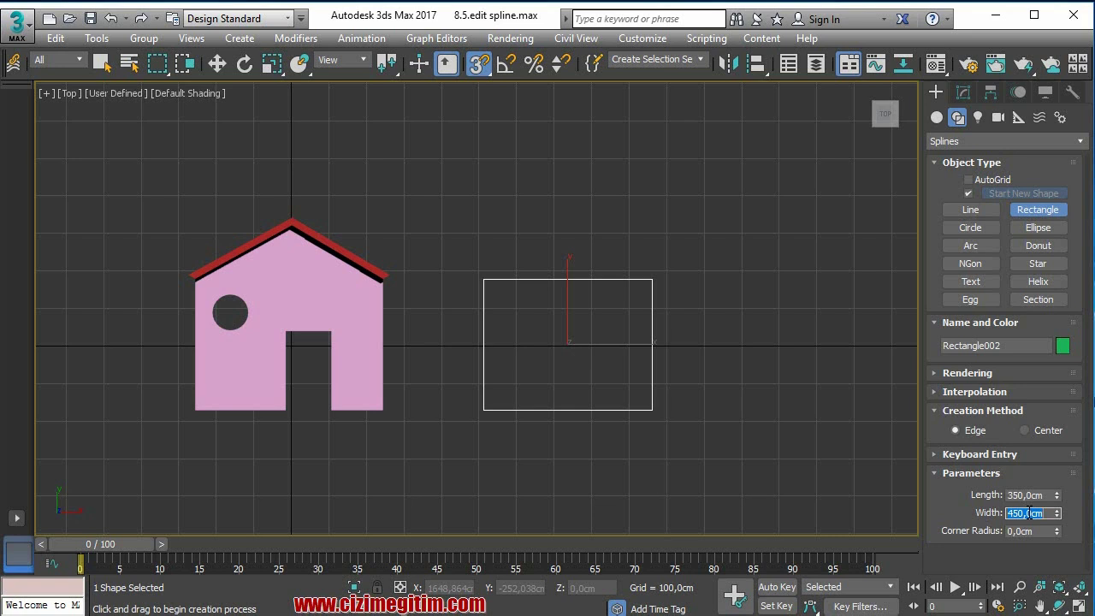
{"action": "mouse_move", "coordinate": [621, 327]}
{"action": "middle_mouse_down"}
{"action": "mouse_move", "coordinate": [635, 298]}
{"action": "mouse_move", "coordinate": [627, 311]}
{"action": "middle_mouse_up"}
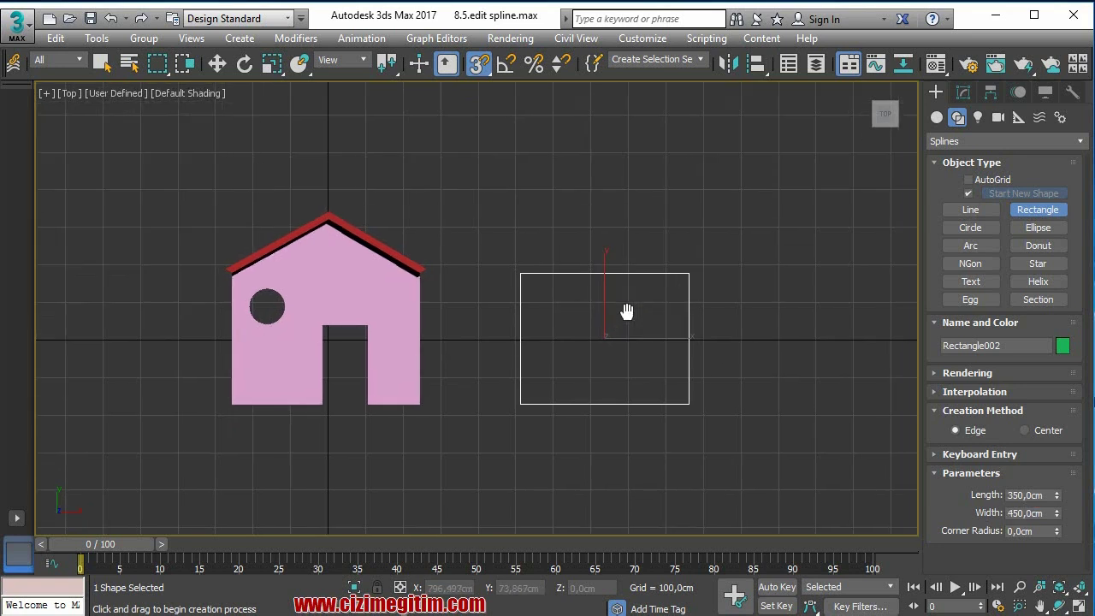
{"action": "scroll", "coordinate": [626, 312], "scroll_direction": "up", "scroll_amount": 3}
{"action": "left_click", "coordinate": [961, 94]}
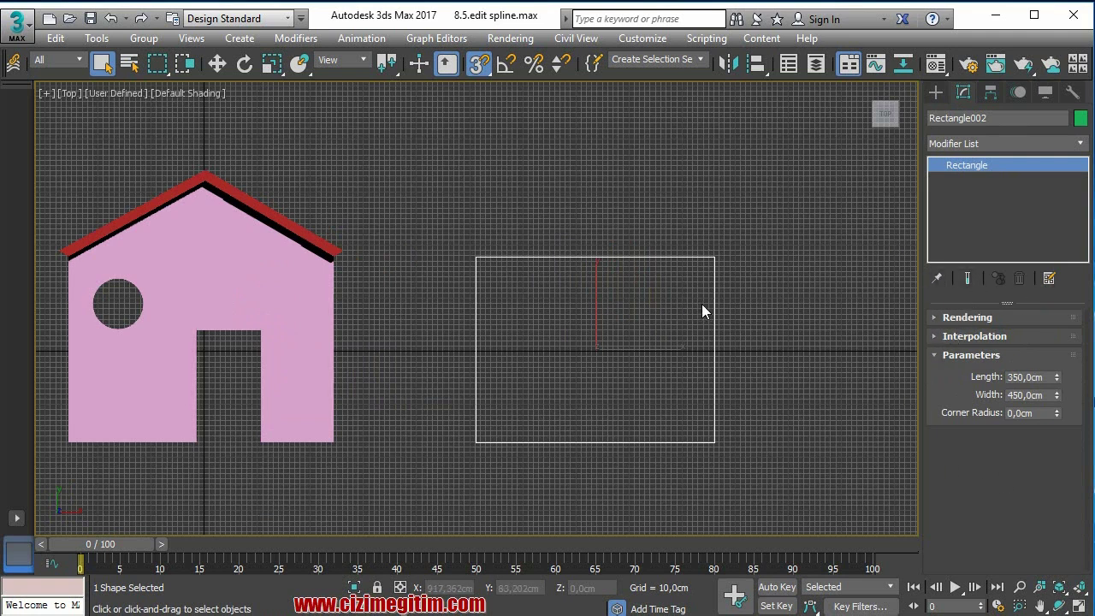
Convert the rectangle to an editable spline, collapse its rollouts, then undo the conversion.
{"action": "right_click", "coordinate": [650, 257]}
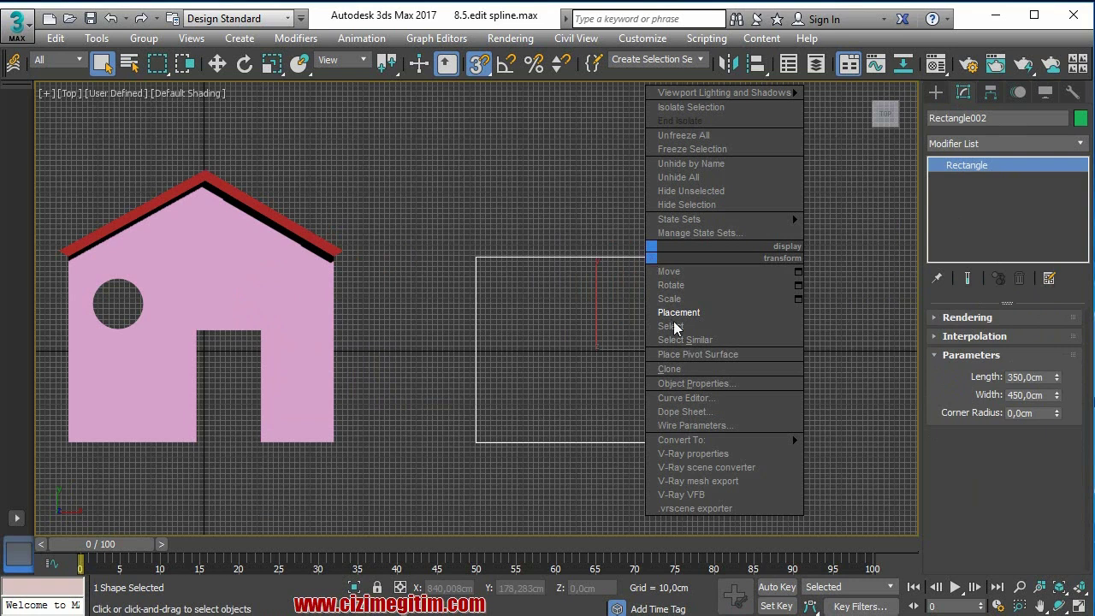
{"action": "mouse_move", "coordinate": [682, 439]}
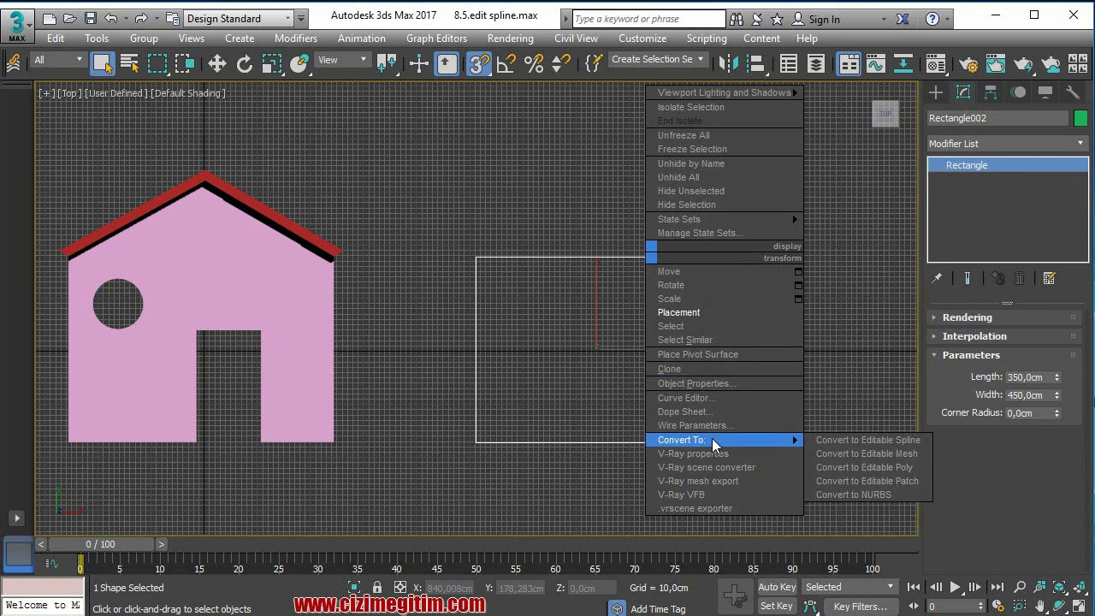
{"action": "left_click", "coordinate": [843, 438]}
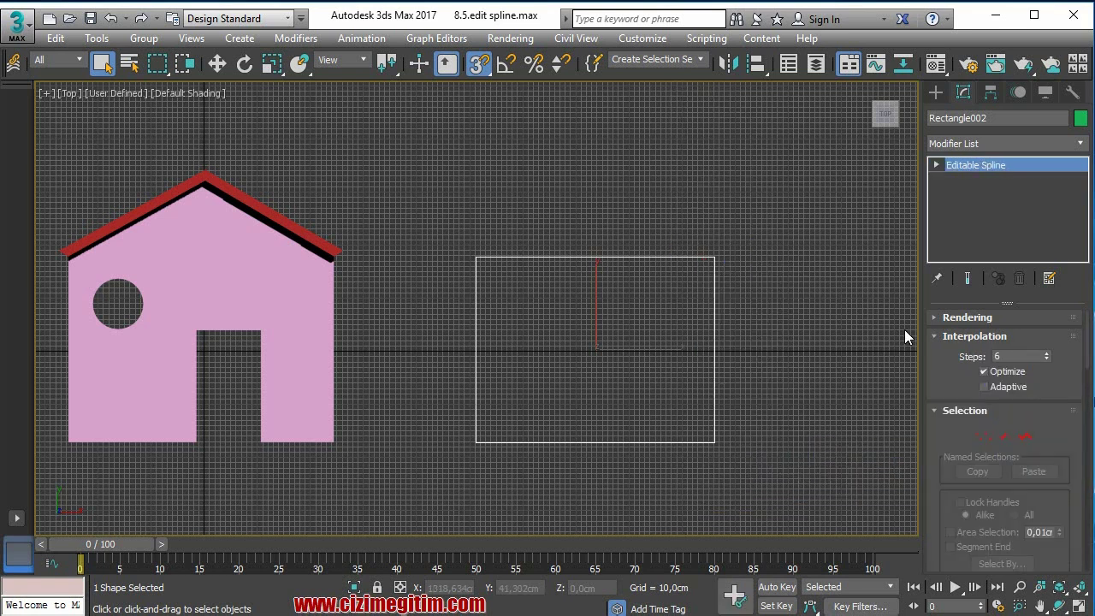
{"action": "mouse_move", "coordinate": [950, 437]}
{"action": "left_mouse_down"}
{"action": "mouse_move", "coordinate": [951, 282]}
{"action": "mouse_move", "coordinate": [947, 537]}
{"action": "left_mouse_up"}
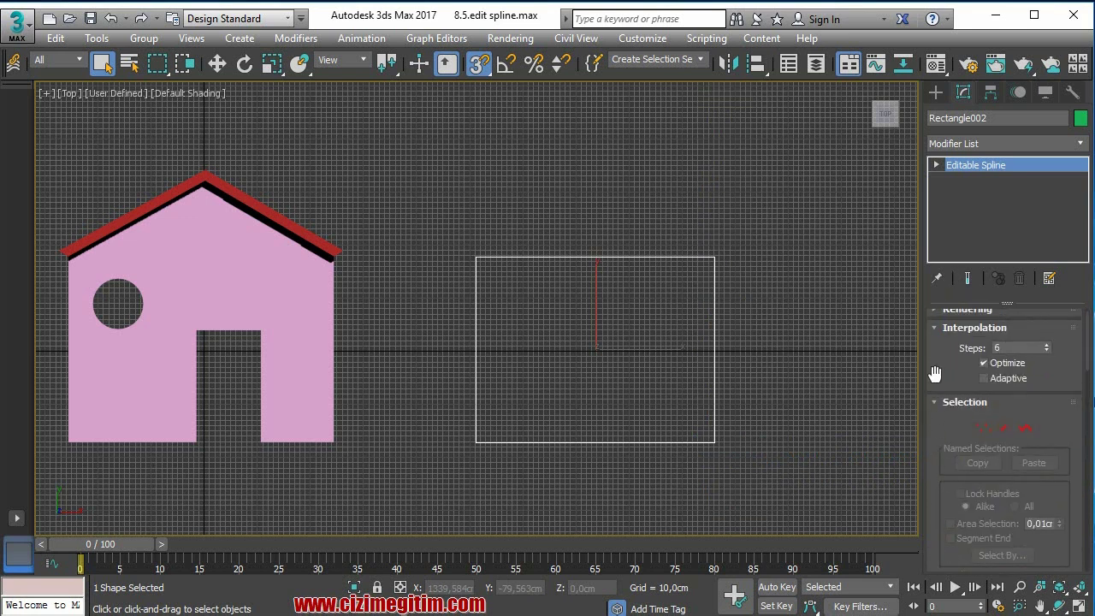
{"action": "right_click", "coordinate": [935, 374]}
{"action": "left_click", "coordinate": [979, 407]}
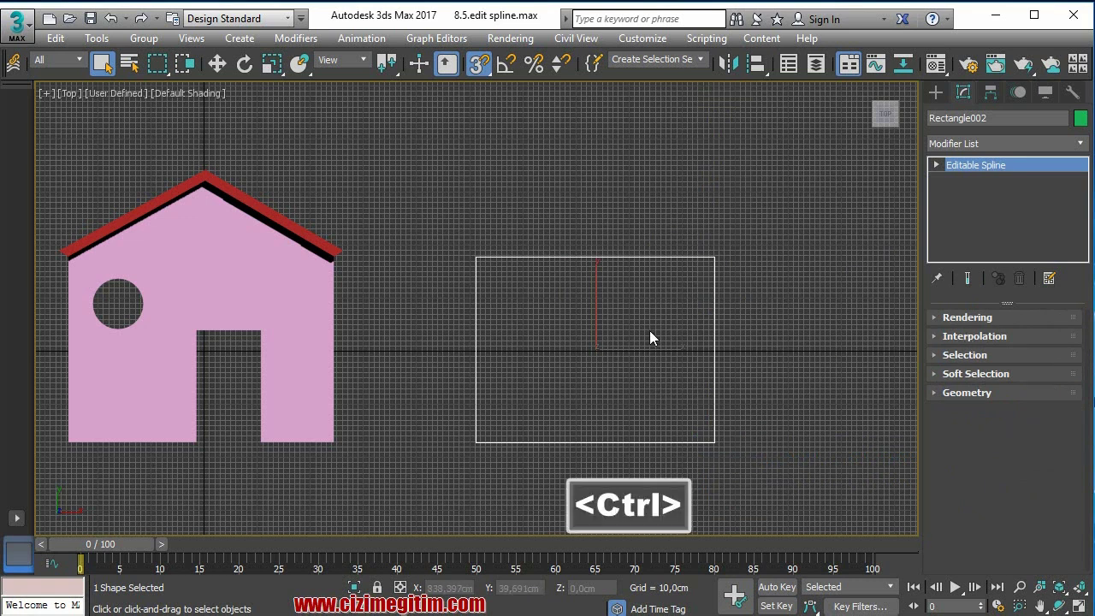
{"action": "key", "text": "ctrl+z"}
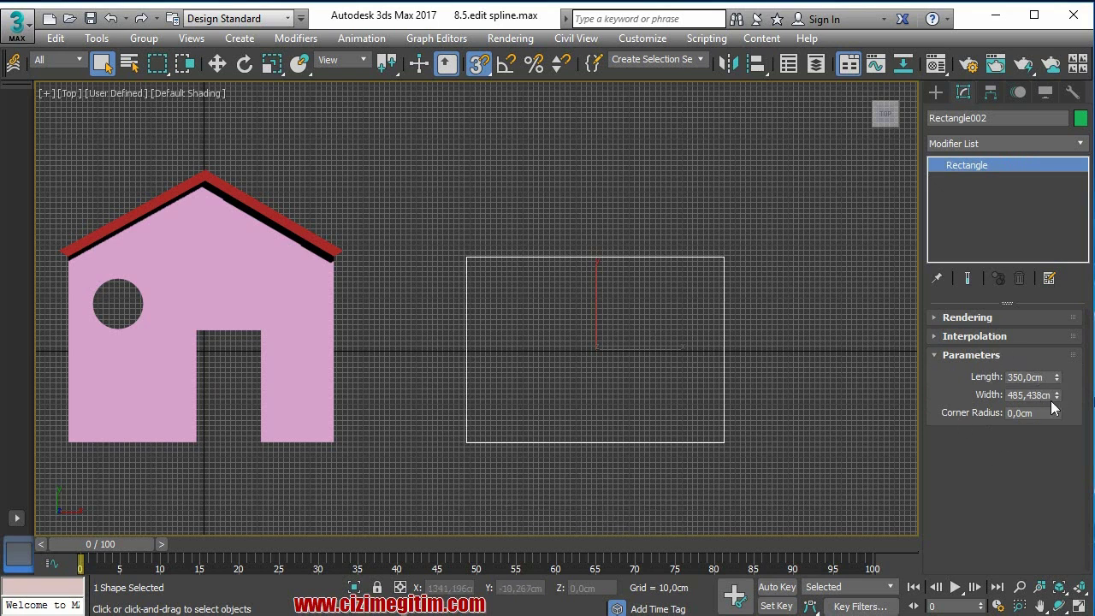
Set Rectangle002's width to 480 cm and convert it to an Editable Spline.
{"action": "double_click", "coordinate": [1046, 395]}
{"action": "type", "text": "480"}
{"action": "key", "text": "Return"}
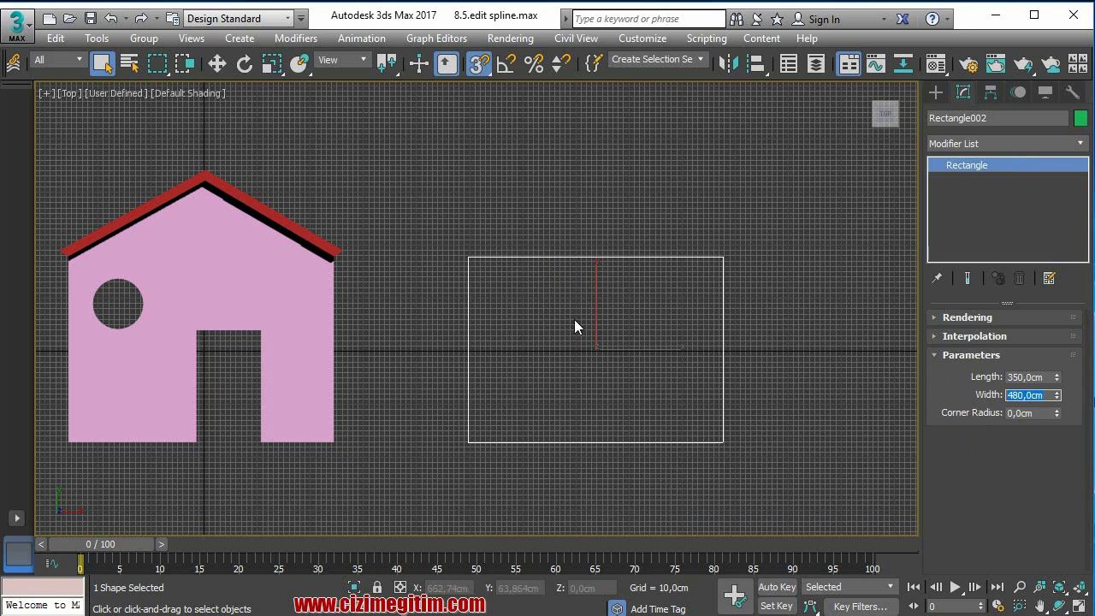
{"action": "right_click", "coordinate": [669, 275]}
{"action": "mouse_move", "coordinate": [701, 458]}
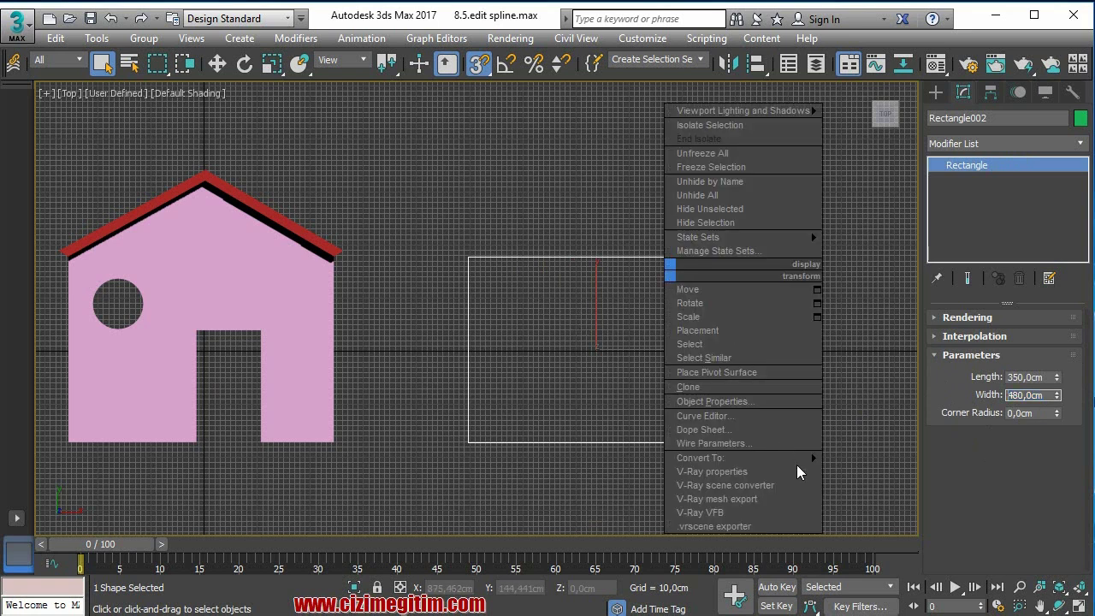
{"action": "left_click", "coordinate": [895, 460]}
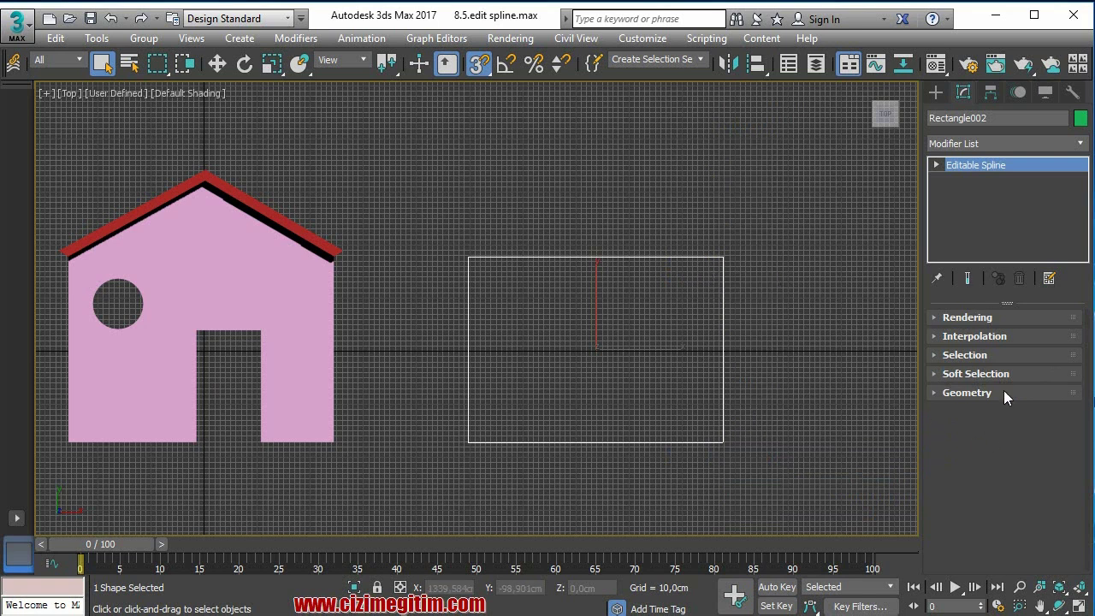
Switch the spline to Segment sub-object level and select the rectangle's top segment.
{"action": "left_click", "coordinate": [941, 355]}
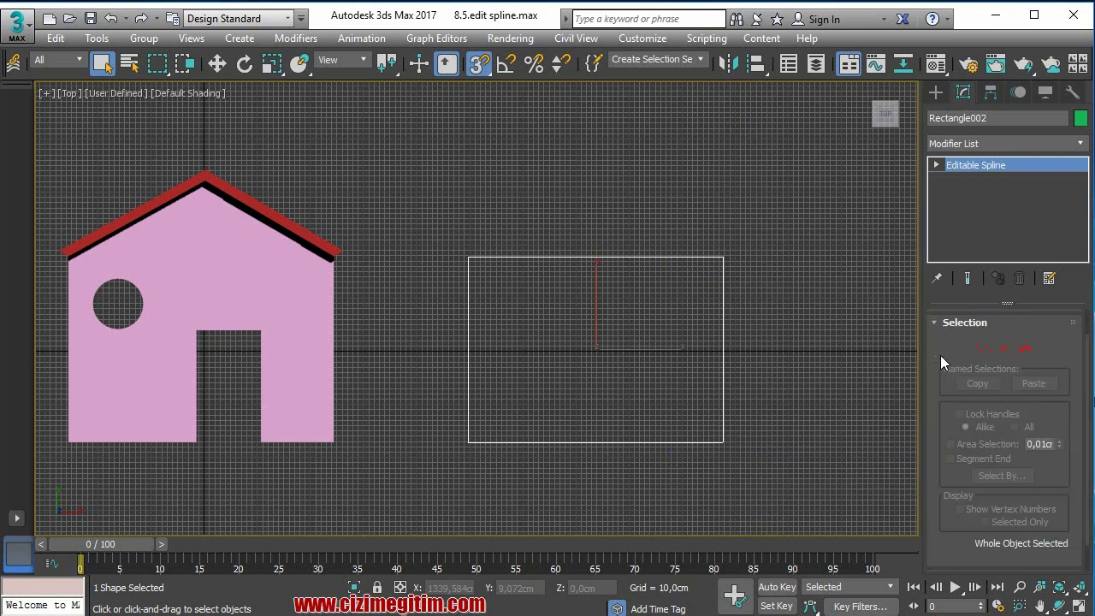
{"action": "left_click", "coordinate": [985, 349]}
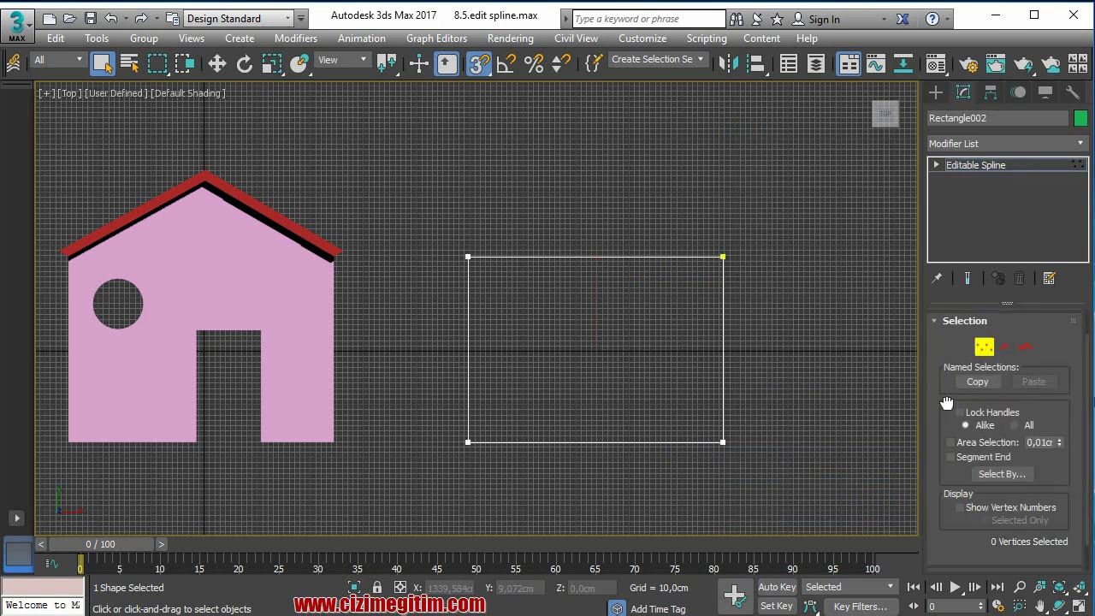
{"action": "scroll", "coordinate": [945, 393], "scroll_direction": "down", "scroll_amount": 1}
{"action": "scroll", "coordinate": [938, 355], "scroll_direction": "up", "scroll_amount": 1}
{"action": "scroll", "coordinate": [941, 334], "scroll_direction": "down", "scroll_amount": 1}
{"action": "scroll", "coordinate": [943, 334], "scroll_direction": "up", "scroll_amount": 1}
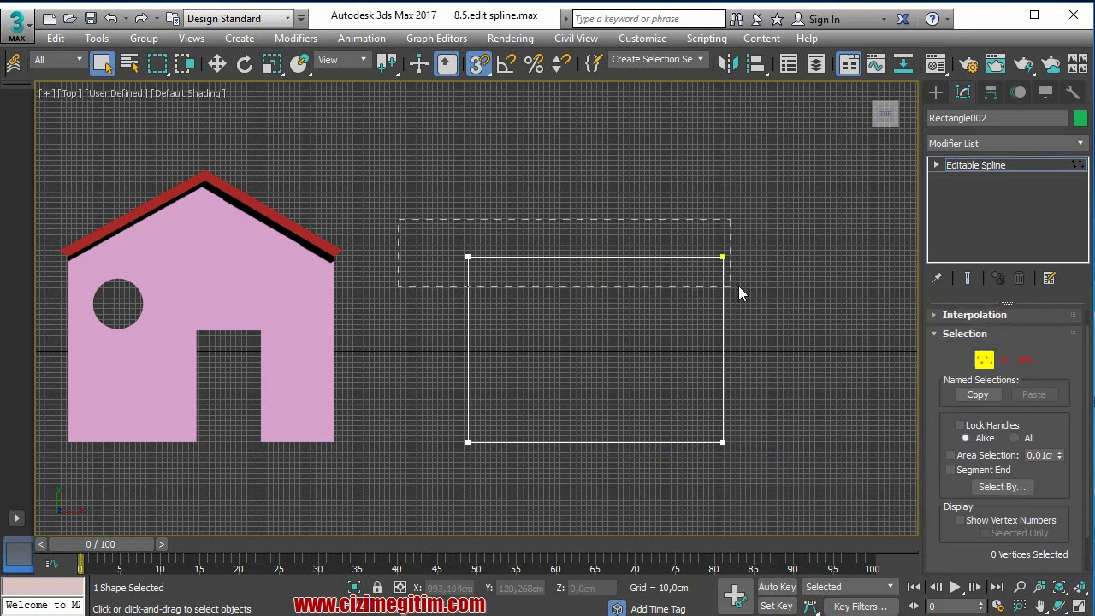
{"action": "left_click_drag", "start_coordinate": [565, 291], "coordinate": [740, 286]}
{"action": "left_click", "coordinate": [616, 294]}
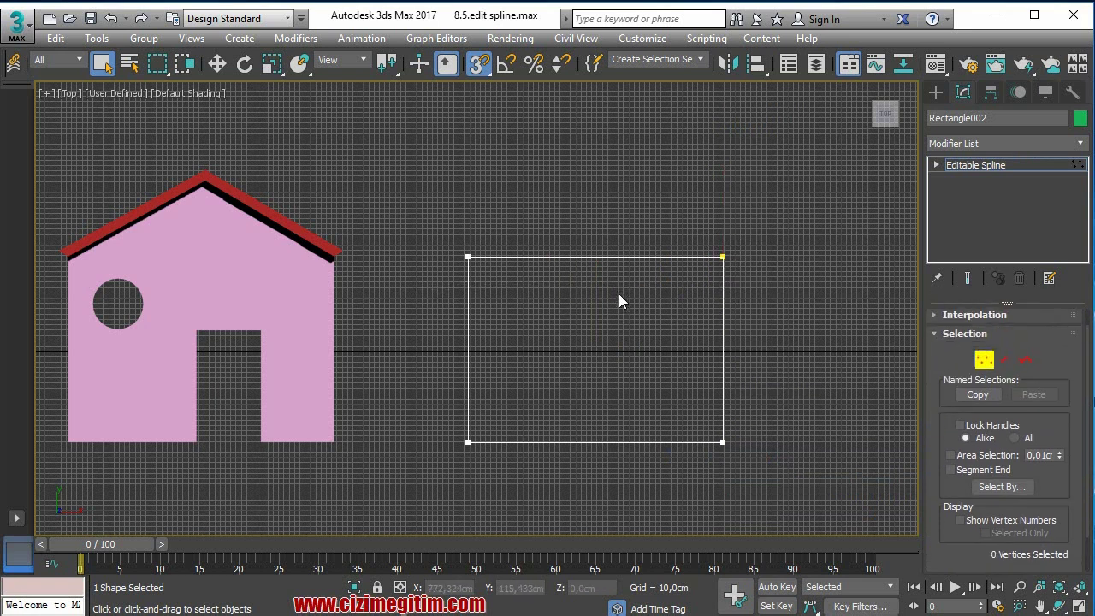
{"action": "left_click", "coordinate": [1008, 363]}
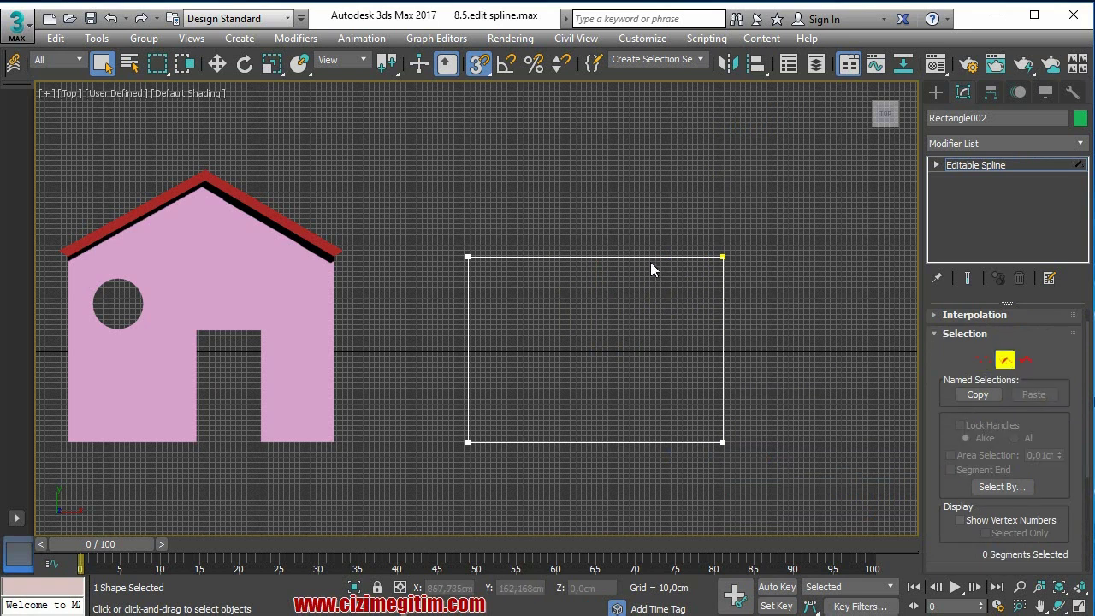
{"action": "left_click", "coordinate": [619, 257]}
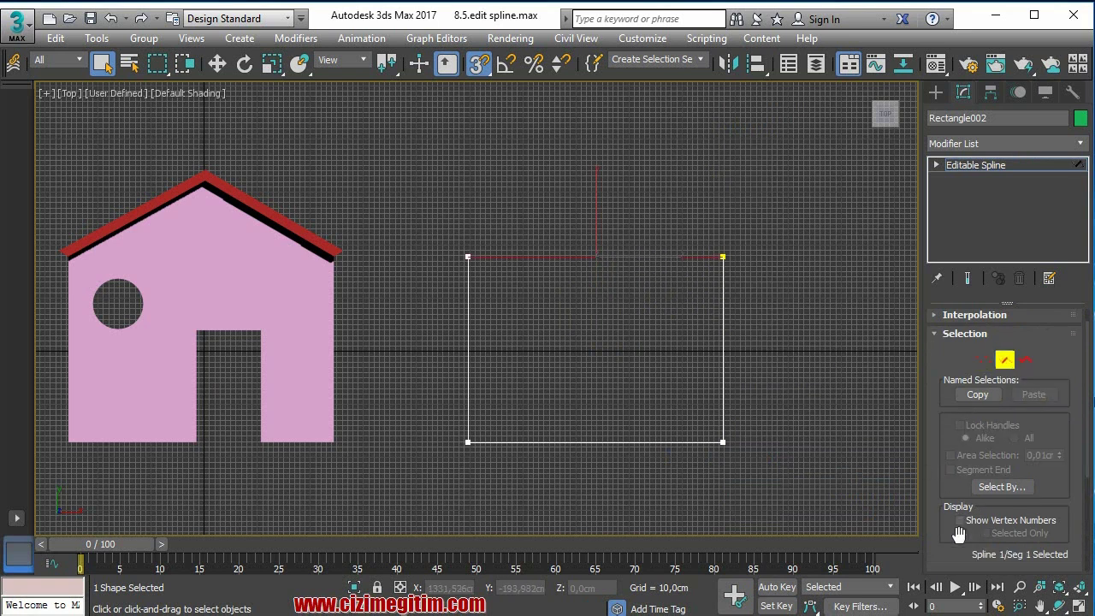
Divide the top segment in the Geometry rollout to insert a midpoint vertex.
{"action": "scroll", "coordinate": [941, 376], "scroll_direction": "down", "scroll_amount": 2}
{"action": "scroll", "coordinate": [941, 353], "scroll_direction": "down", "scroll_amount": 3}
{"action": "left_click_drag", "start_coordinate": [950, 333], "coordinate": [950, 359]}
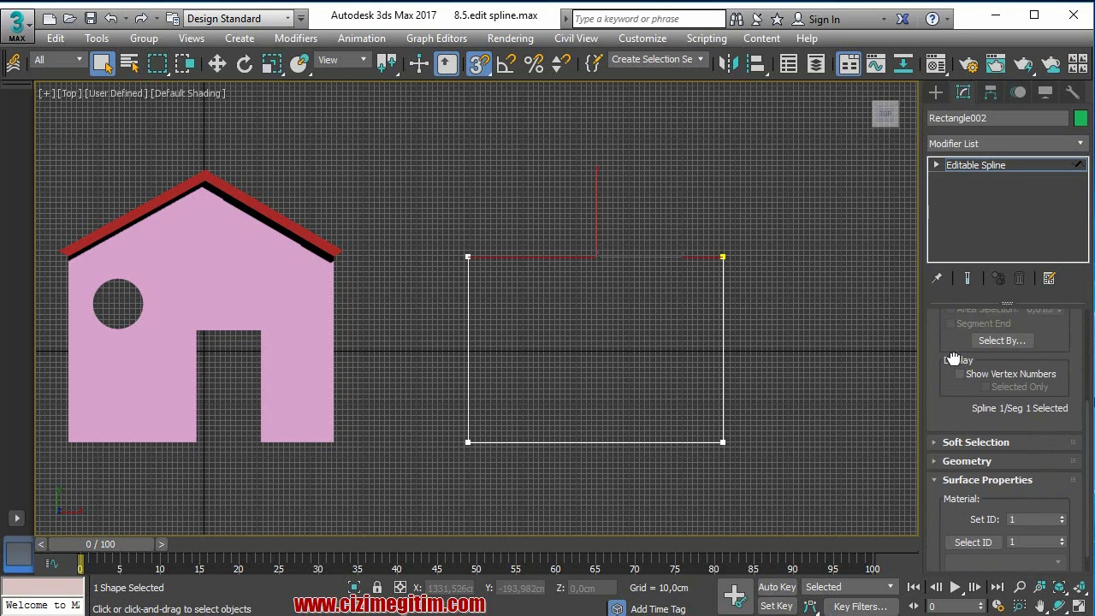
{"action": "scroll", "coordinate": [1001, 359], "scroll_direction": "down", "scroll_amount": 1}
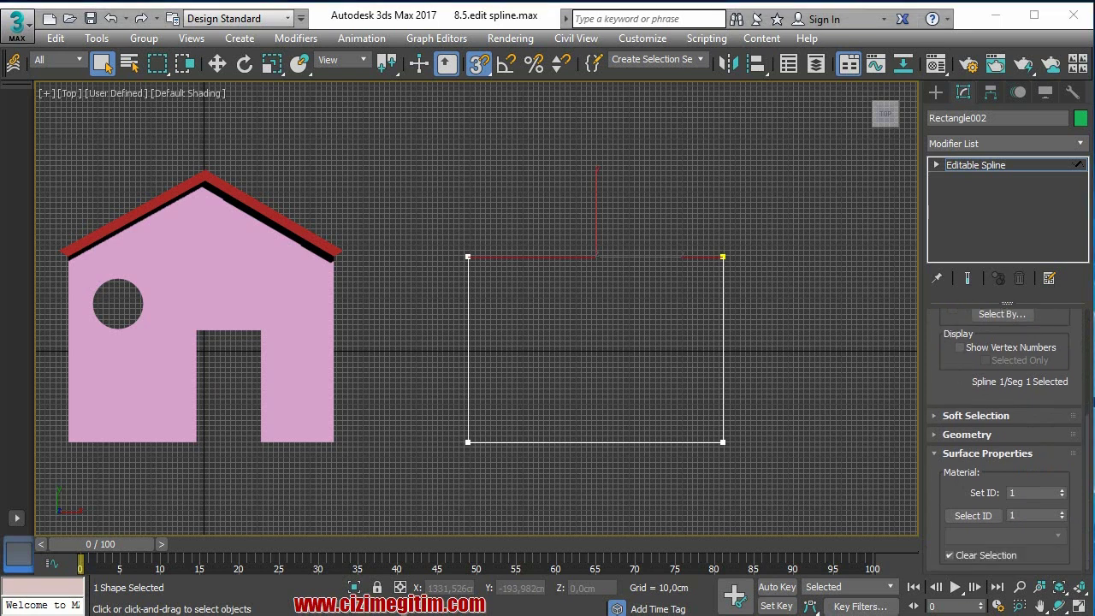
{"action": "left_click", "coordinate": [958, 436]}
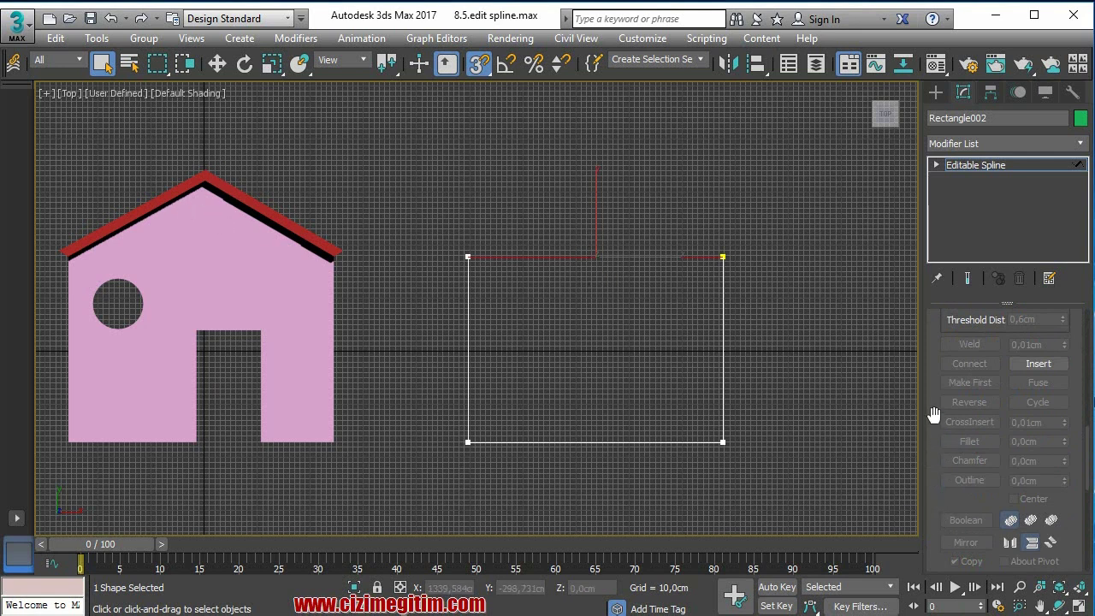
{"action": "scroll", "coordinate": [932, 419], "scroll_direction": "up", "scroll_amount": 5}
{"action": "scroll", "coordinate": [945, 432], "scroll_direction": "up", "scroll_amount": 2}
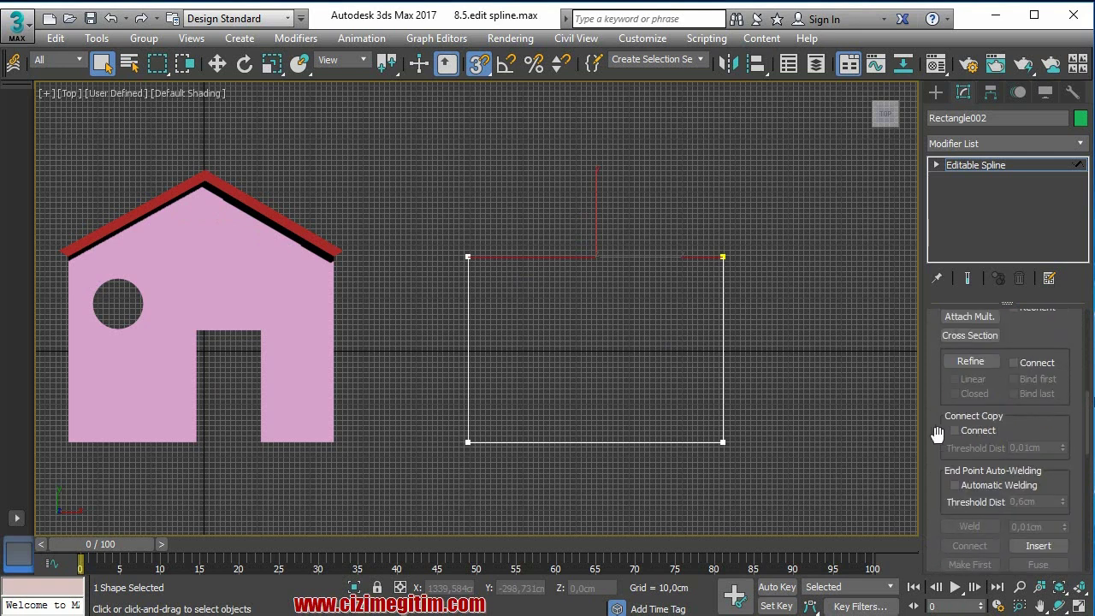
{"action": "mouse_move", "coordinate": [936, 437]}
{"action": "left_mouse_down"}
{"action": "mouse_move", "coordinate": [935, 537]}
{"action": "mouse_move", "coordinate": [938, 213]}
{"action": "left_mouse_up"}
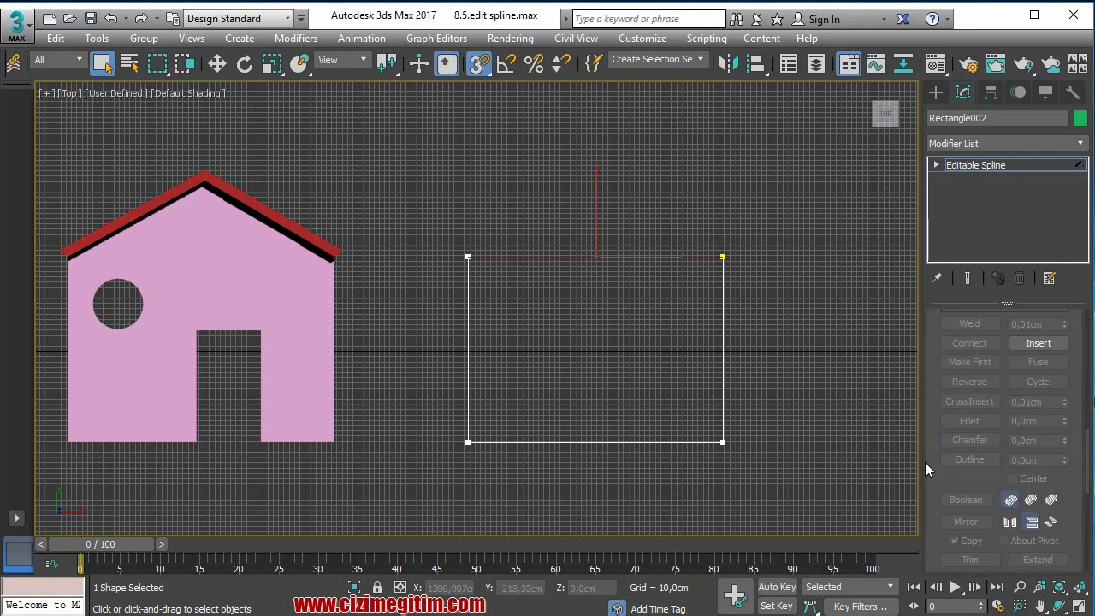
{"action": "left_click_drag", "start_coordinate": [930, 472], "coordinate": [943, 342]}
{"action": "left_click_drag", "start_coordinate": [957, 449], "coordinate": [953, 352]}
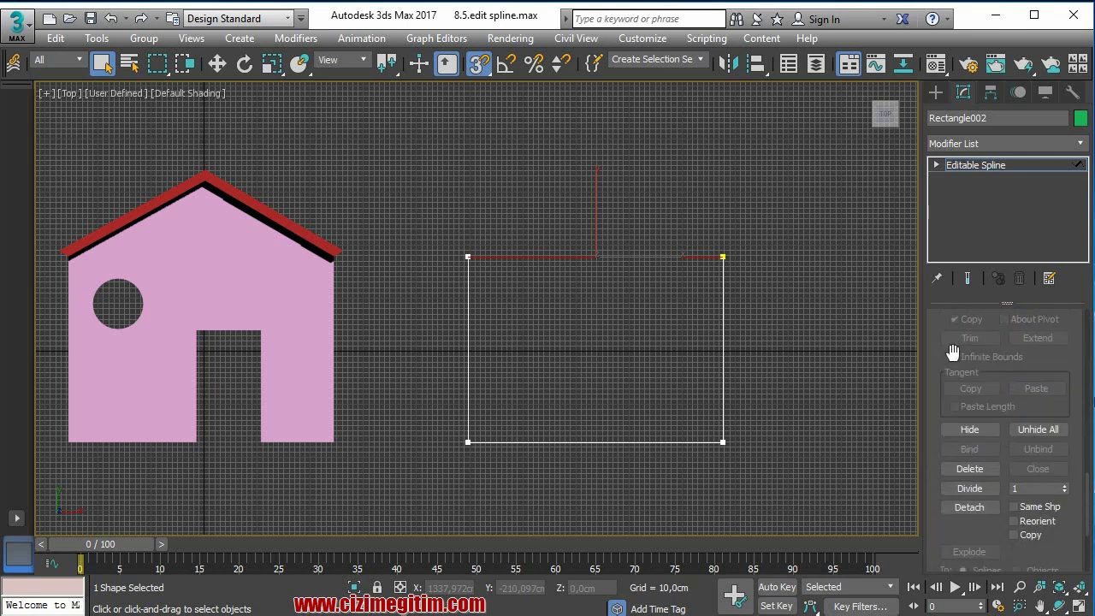
{"action": "left_click", "coordinate": [972, 483]}
{"action": "scroll", "coordinate": [592, 257], "scroll_direction": "up", "scroll_amount": 3}
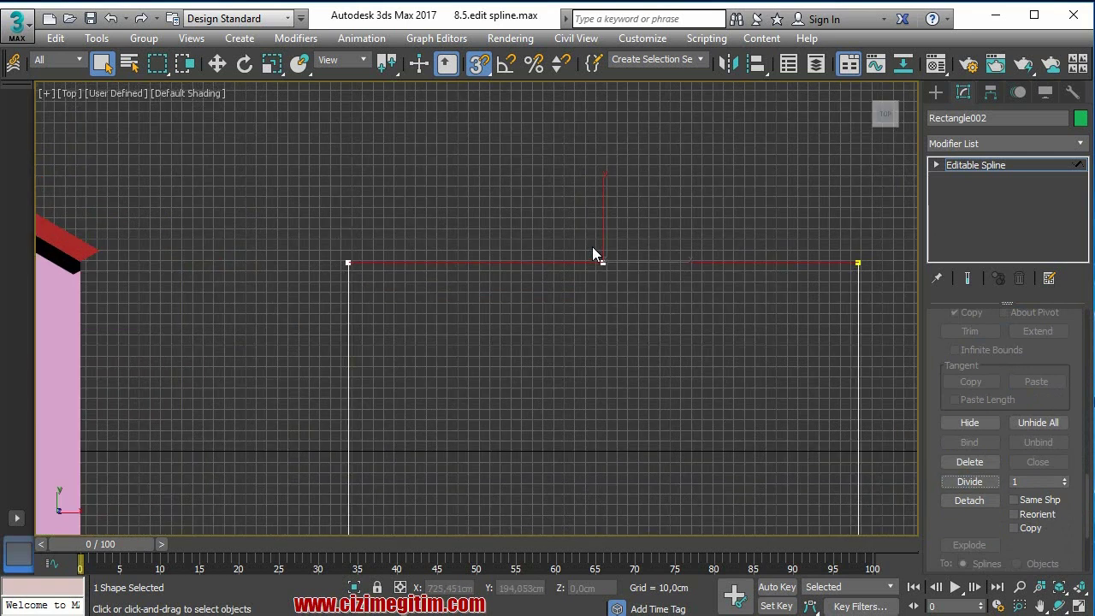
{"action": "scroll", "coordinate": [608, 253], "scroll_direction": "up", "scroll_amount": 2}
{"action": "scroll", "coordinate": [608, 253], "scroll_direction": "down", "scroll_amount": 5}
{"action": "scroll", "coordinate": [621, 261], "scroll_direction": "down", "scroll_amount": 3}
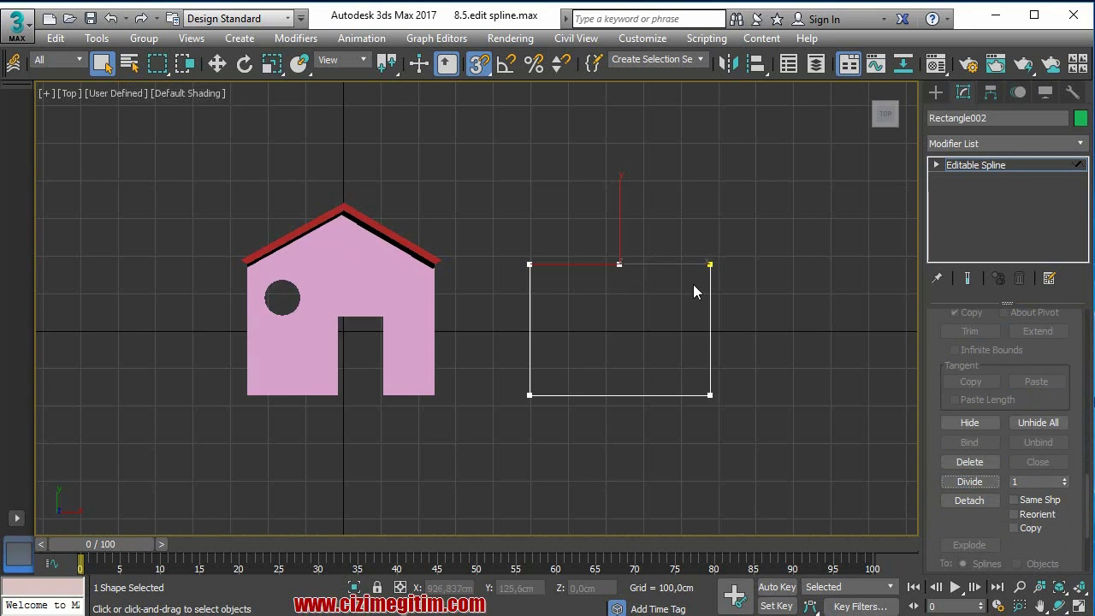
{"action": "left_click", "coordinate": [945, 165]}
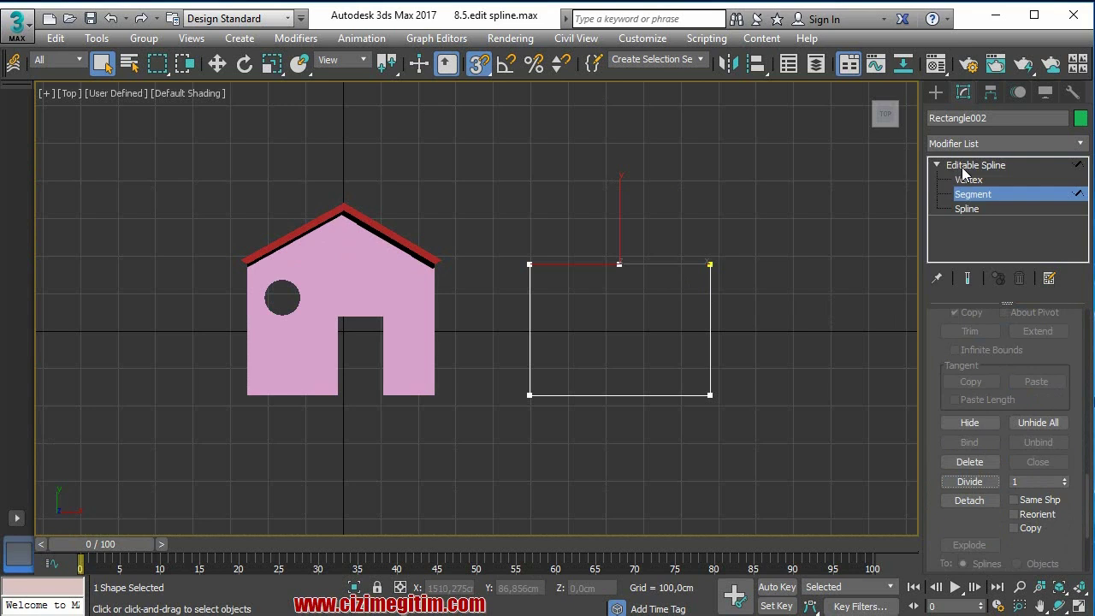
Select the new top-middle vertex and raise it with a 250 cm Y offset type-in.
{"action": "left_click", "coordinate": [968, 179]}
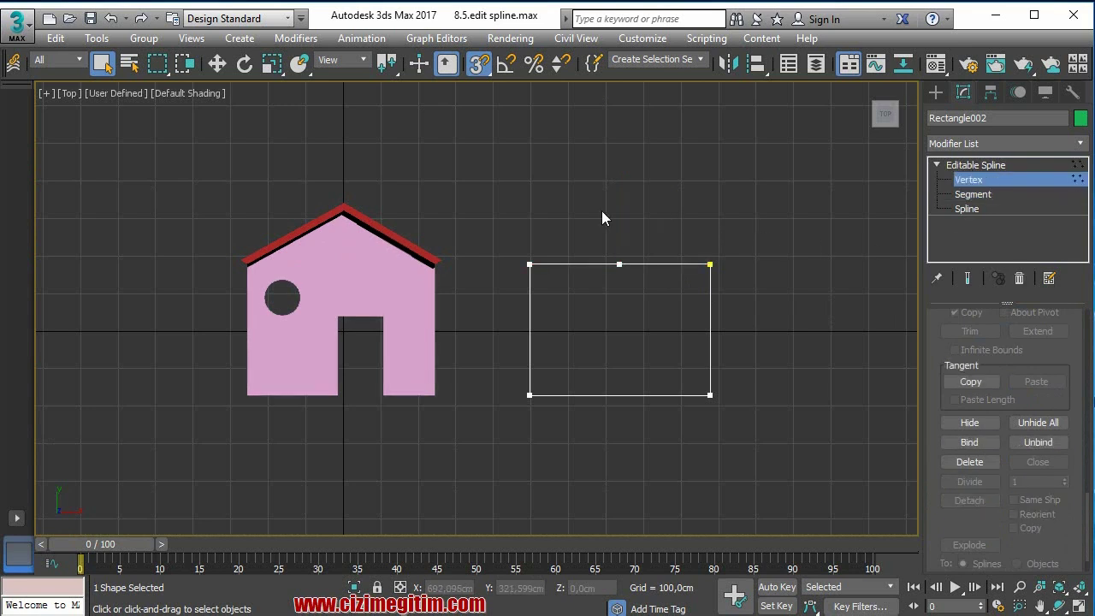
{"action": "left_click_drag", "start_coordinate": [614, 246], "coordinate": [639, 305]}
{"action": "scroll", "coordinate": [613, 289], "scroll_direction": "up", "scroll_amount": 3}
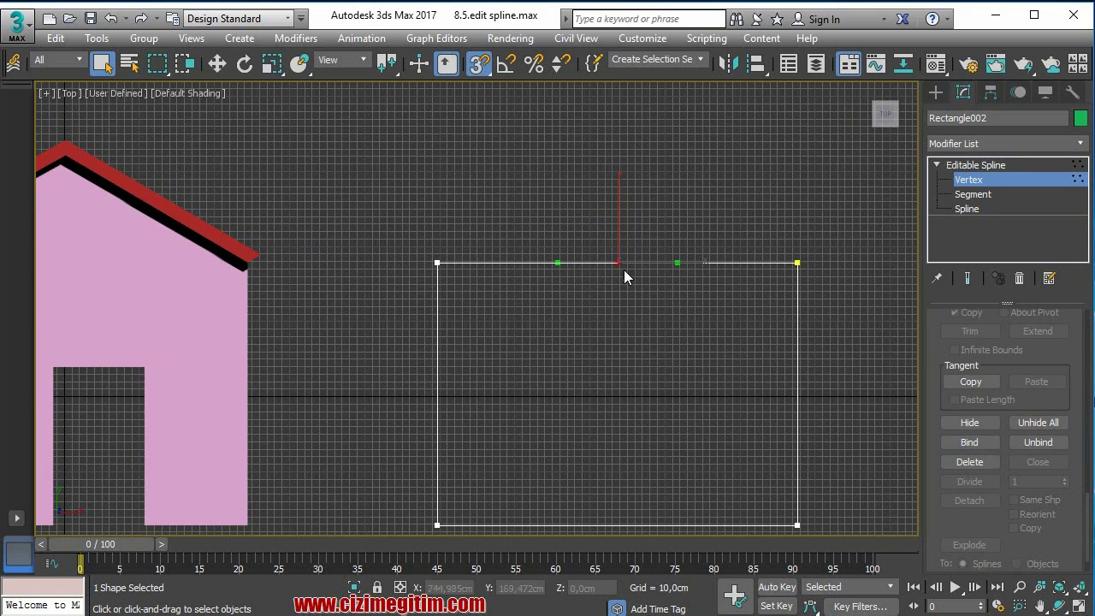
{"action": "key", "text": "w"}
{"action": "left_click_drag", "start_coordinate": [618, 260], "coordinate": [618, 162]}
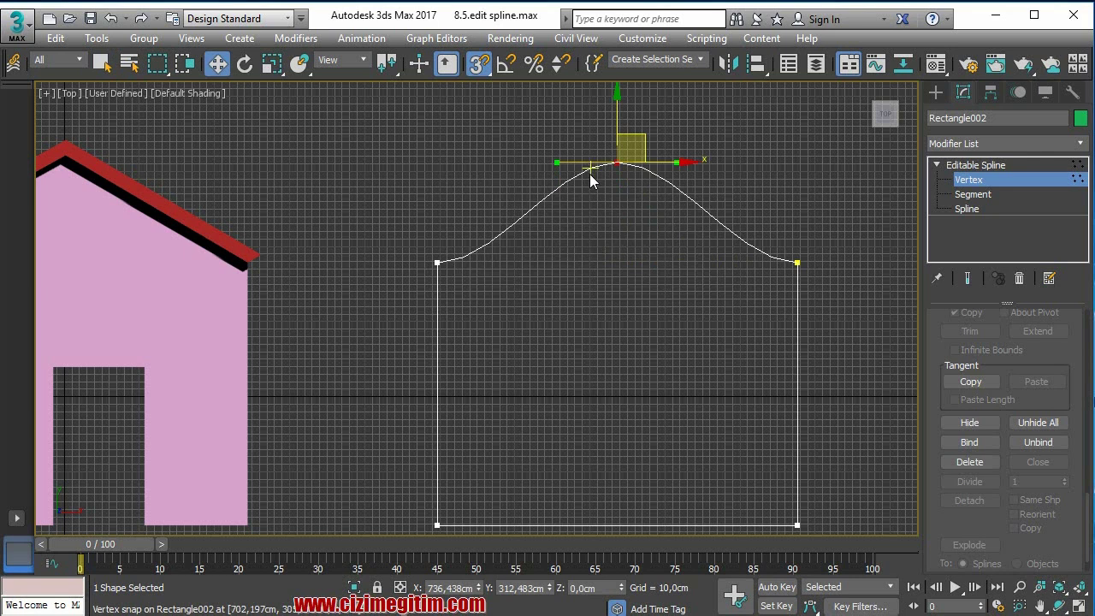
{"action": "key", "text": "ctrl+z"}
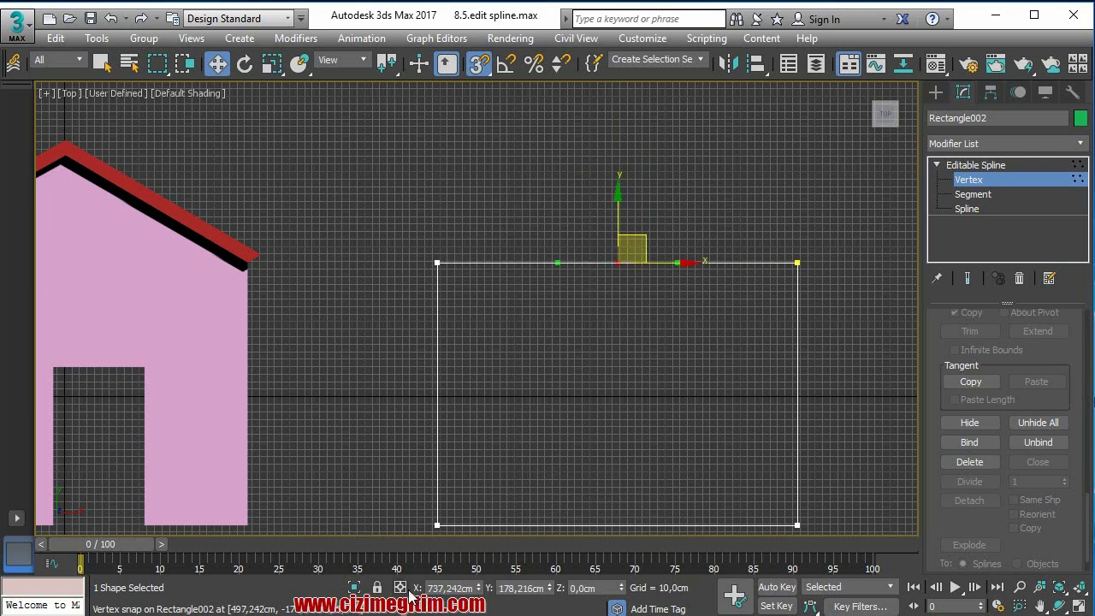
{"action": "left_click", "coordinate": [399, 588]}
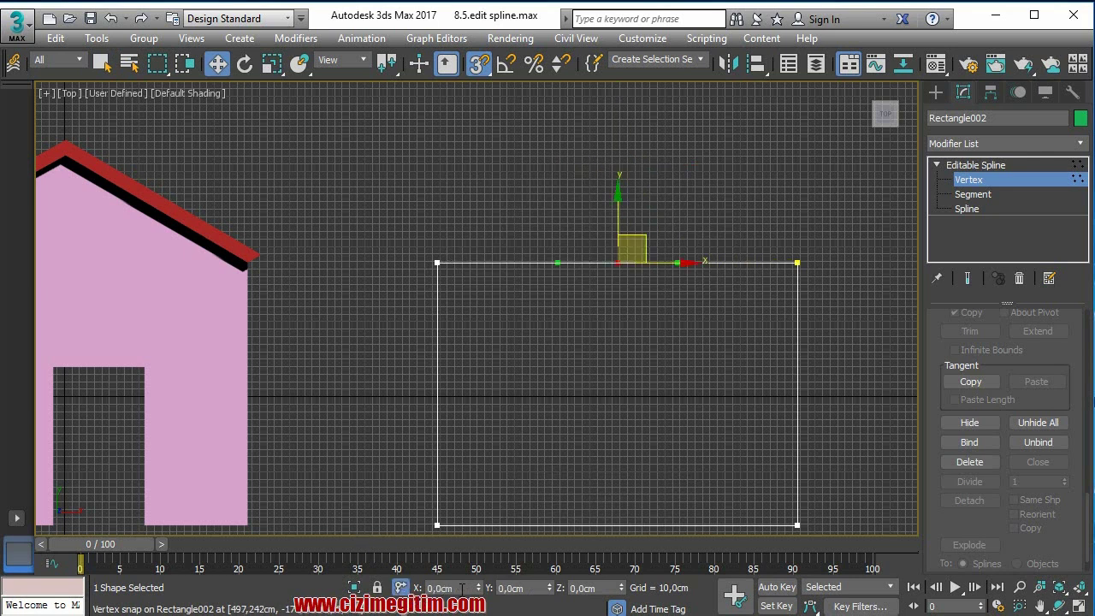
{"action": "double_click", "coordinate": [536, 588]}
{"action": "type", "text": "250"}
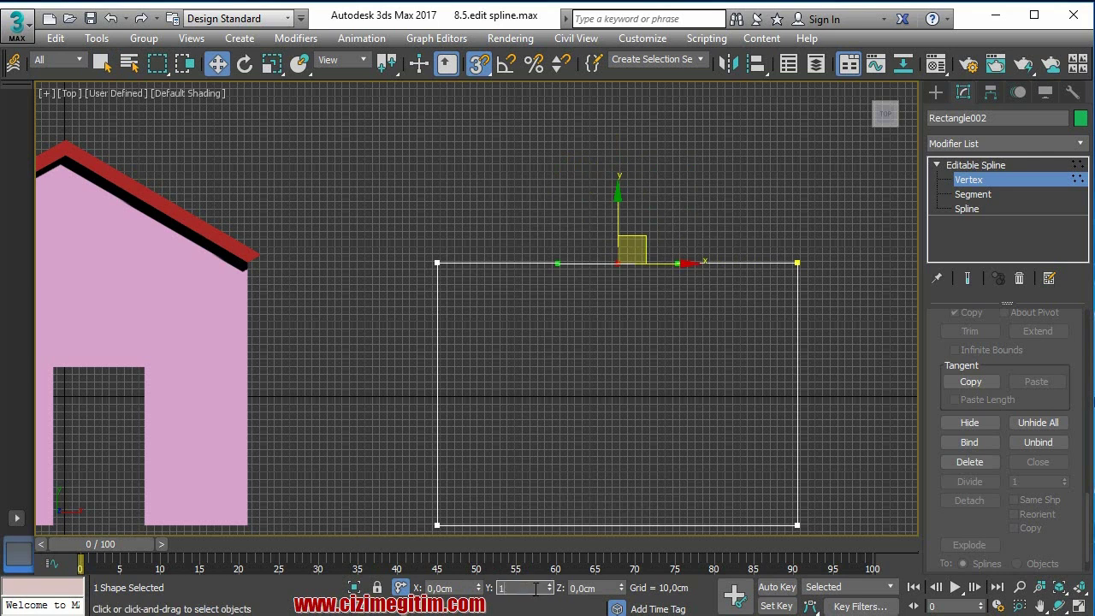
{"action": "key", "text": "Return"}
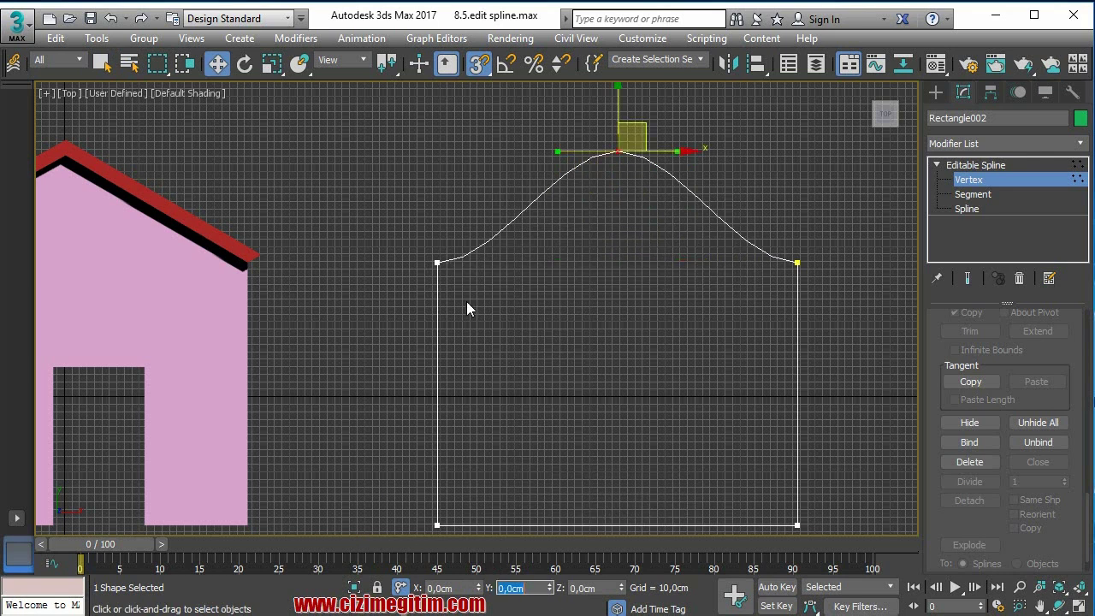
{"action": "scroll", "coordinate": [585, 239], "scroll_direction": "down", "scroll_amount": 2}
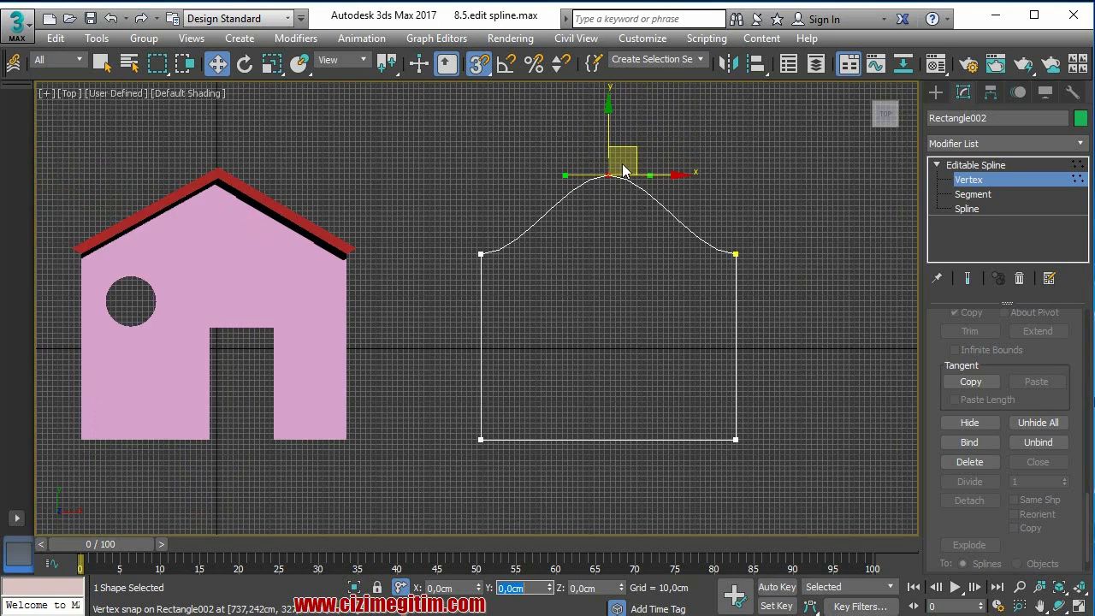
Make the peak and top vertices Corner type to form a pointed gable roof.
{"action": "right_click", "coordinate": [606, 162]}
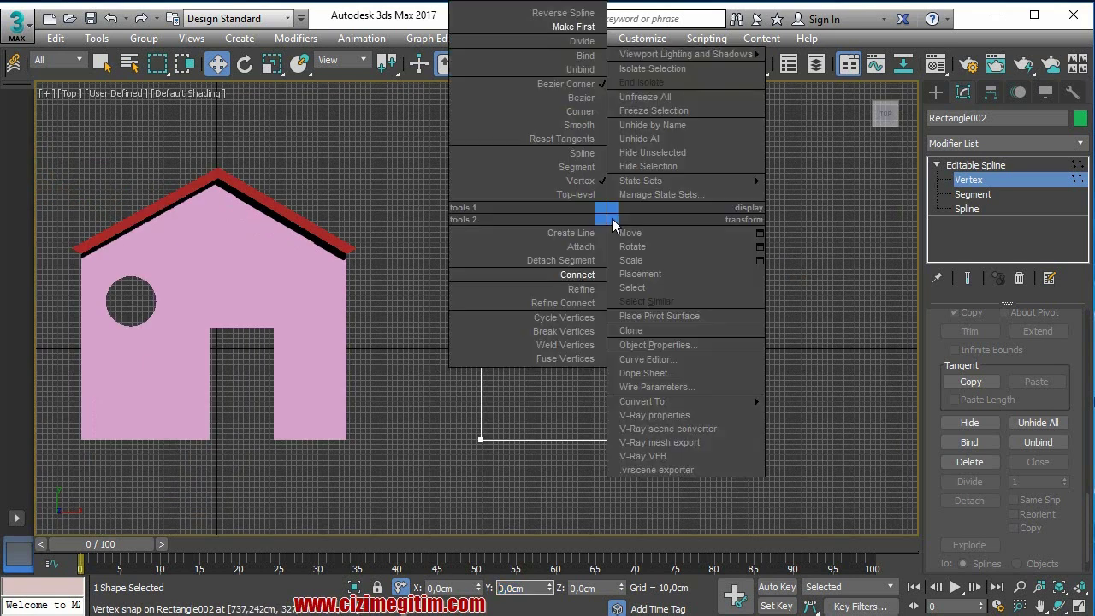
{"action": "left_click", "coordinate": [586, 111]}
{"action": "scroll", "coordinate": [698, 212], "scroll_direction": "up", "scroll_amount": 2}
{"action": "scroll", "coordinate": [699, 219], "scroll_direction": "down", "scroll_amount": 2}
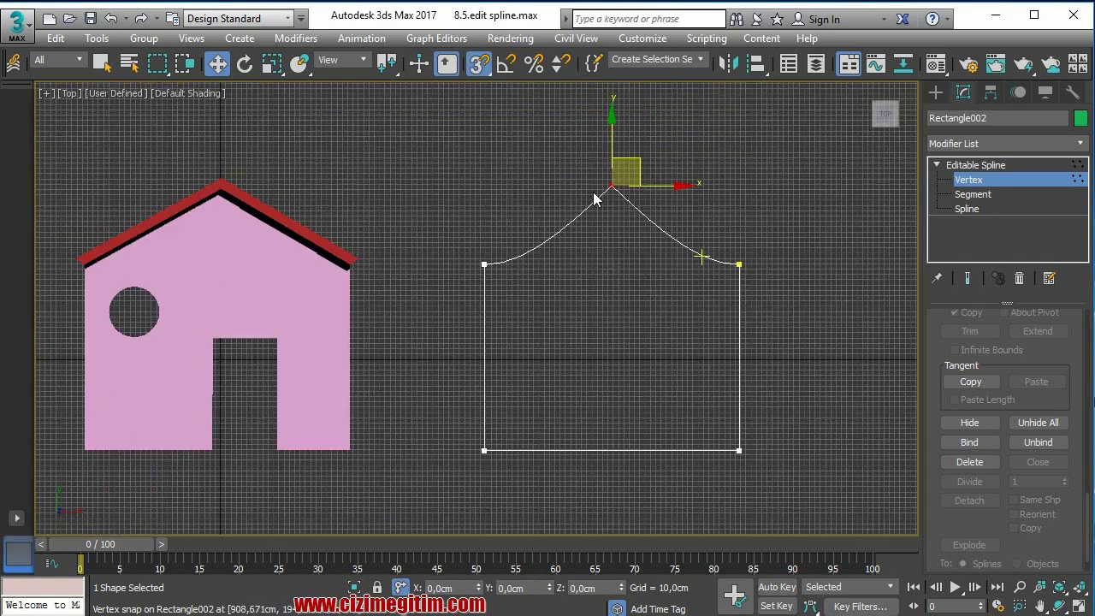
{"action": "left_click_drag", "start_coordinate": [452, 134], "coordinate": [759, 286]}
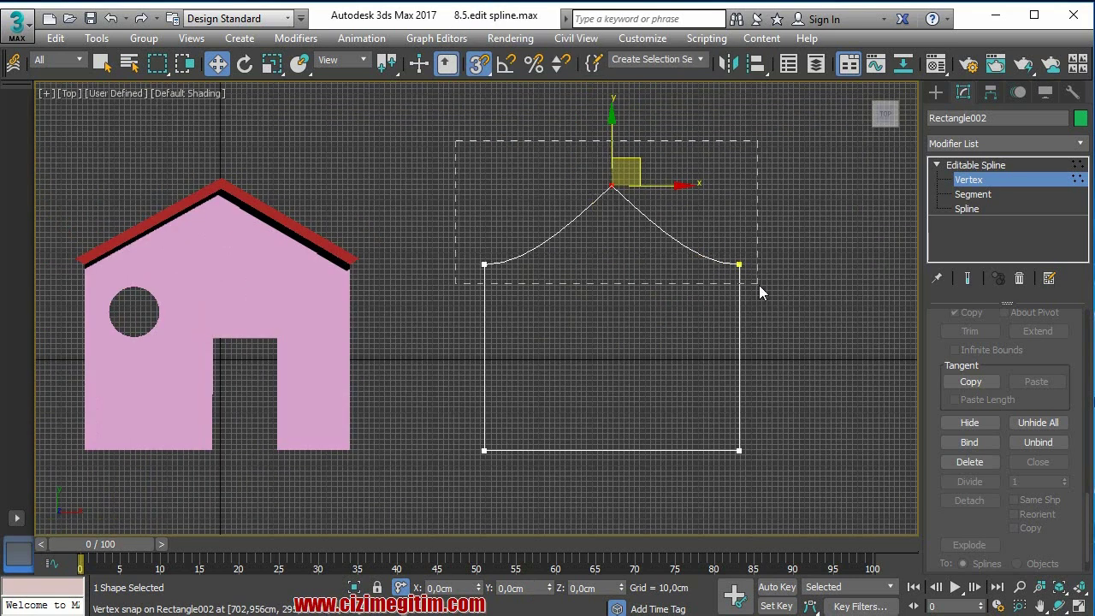
{"action": "right_click", "coordinate": [633, 220]}
{"action": "left_click", "coordinate": [534, 122]}
{"action": "scroll", "coordinate": [620, 262], "scroll_direction": "up", "scroll_amount": 2}
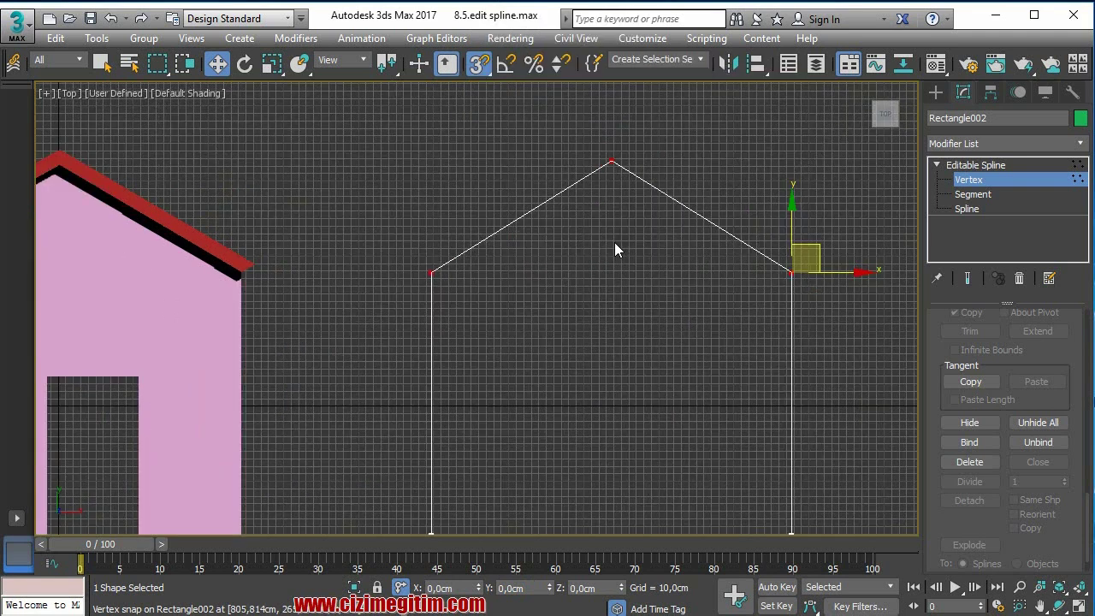
{"action": "scroll", "coordinate": [734, 267], "scroll_direction": "down", "scroll_amount": 2}
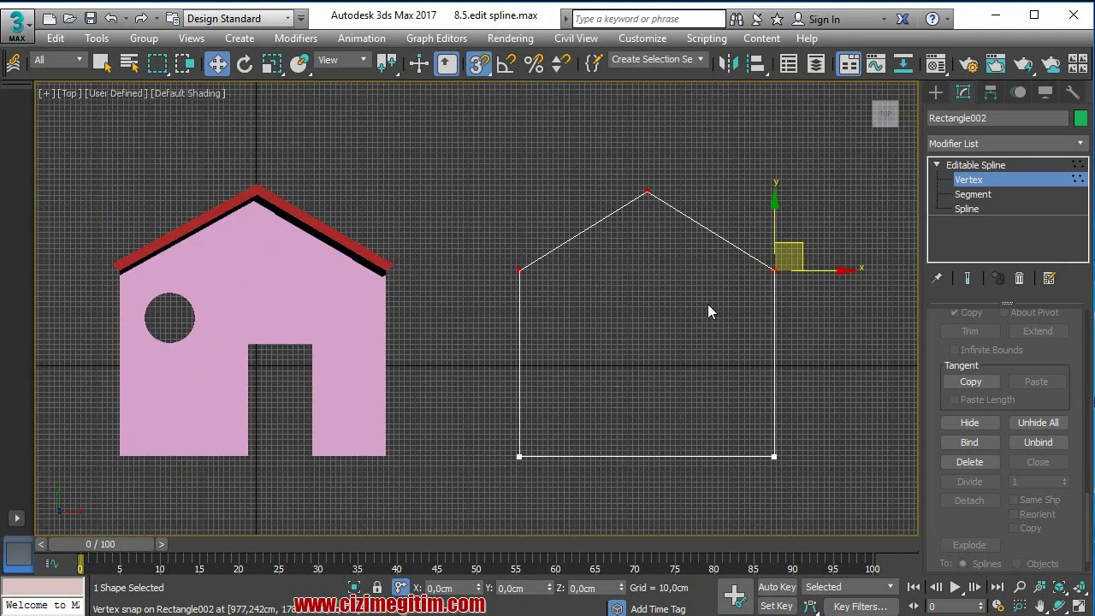
{"action": "scroll", "coordinate": [648, 324], "scroll_direction": "up", "scroll_amount": 2}
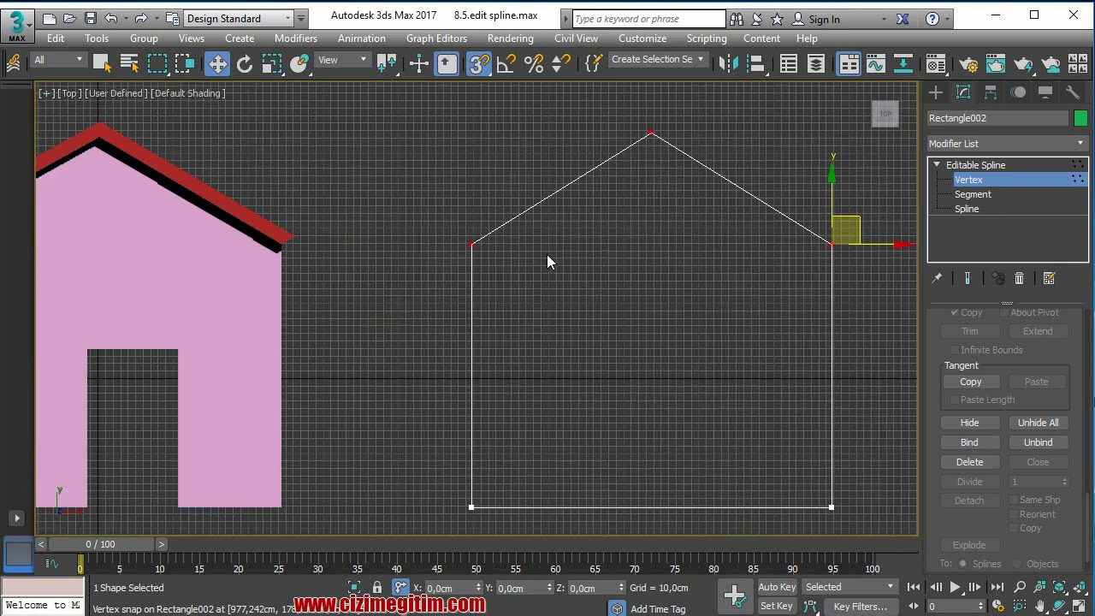
{"action": "left_click", "coordinate": [653, 135]}
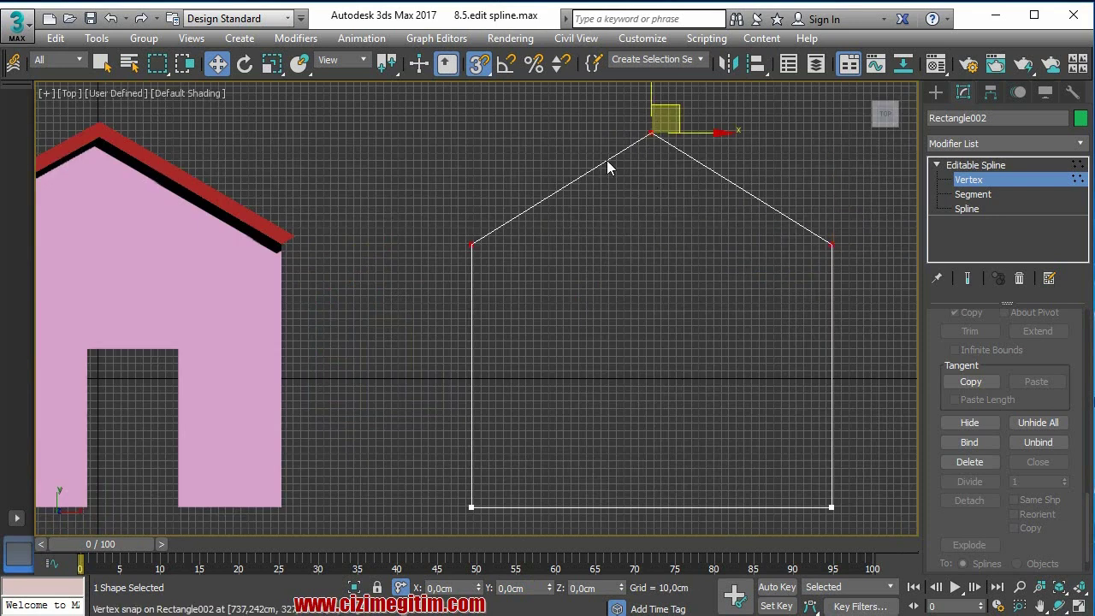
Outline the house spline by 20 cm at Spline level, replacing the 27.6 cm drag outline.
{"action": "left_click", "coordinate": [975, 209]}
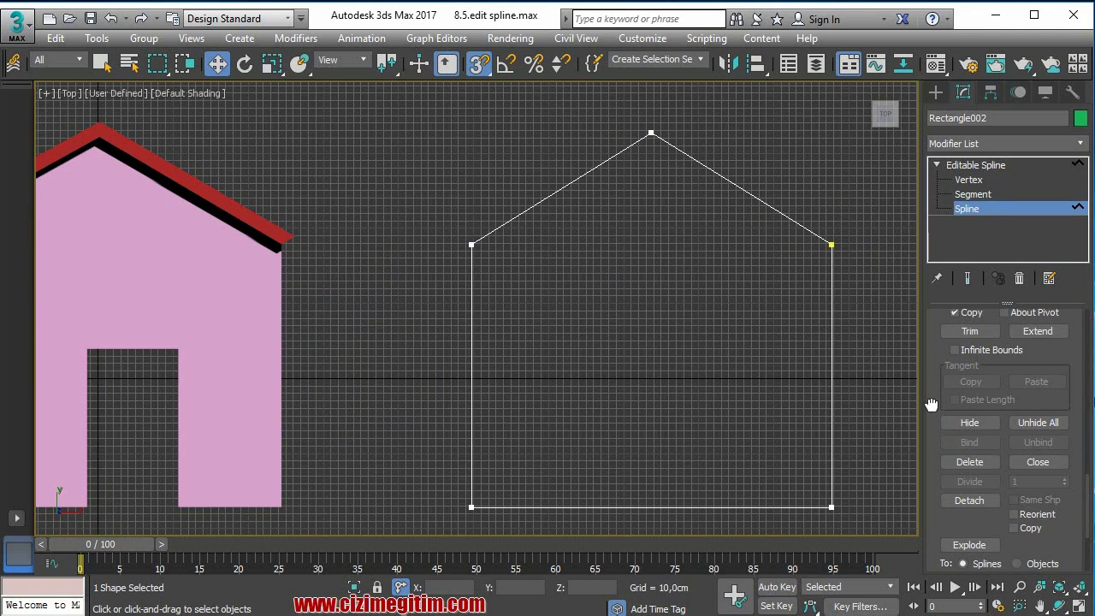
{"action": "left_click_drag", "start_coordinate": [932, 406], "coordinate": [926, 278]}
{"action": "scroll", "coordinate": [975, 411], "scroll_direction": "up", "scroll_amount": 5}
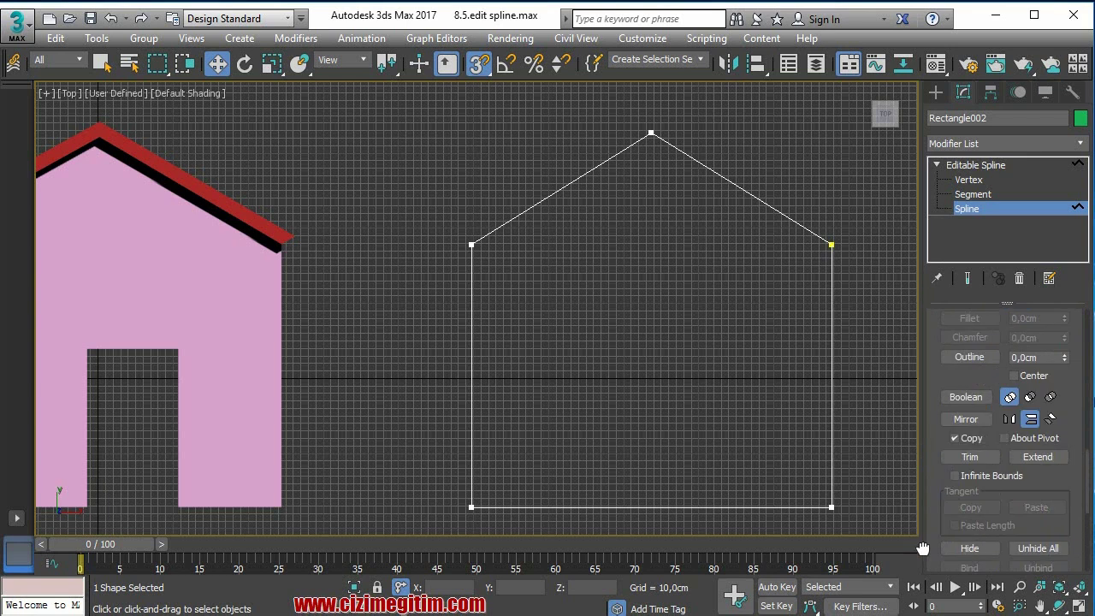
{"action": "left_click", "coordinate": [974, 483]}
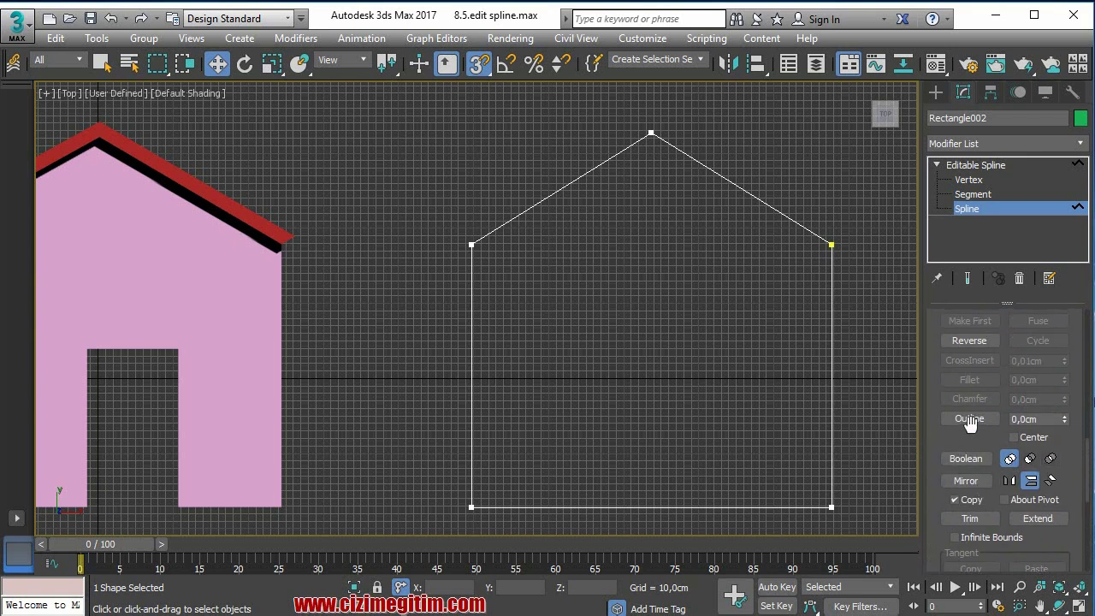
{"action": "left_click", "coordinate": [971, 424]}
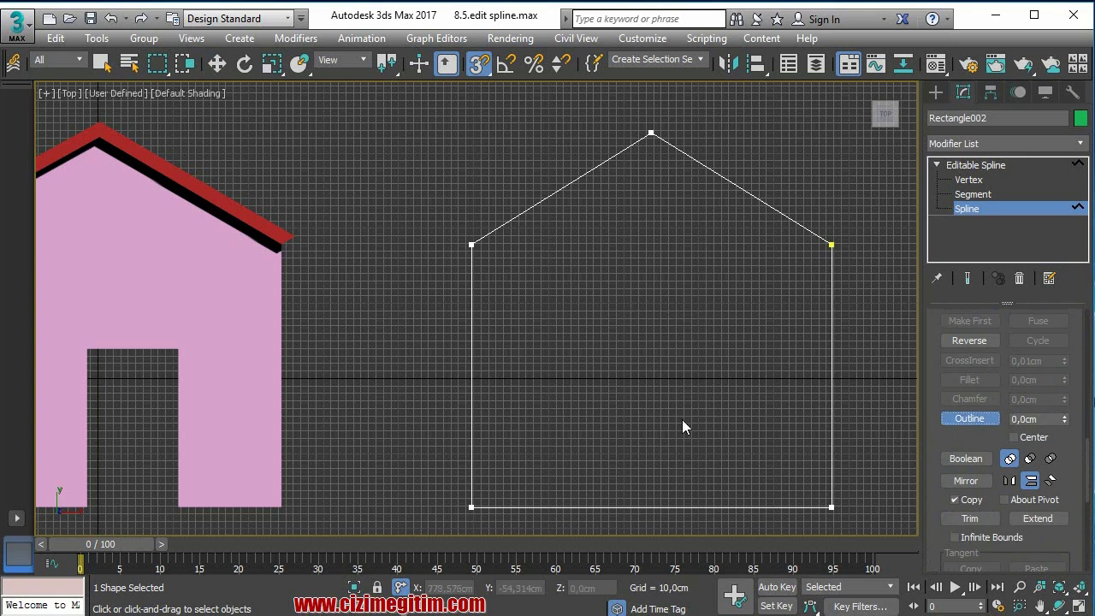
{"action": "mouse_move", "coordinate": [1064, 419]}
{"action": "left_mouse_down"}
{"action": "mouse_move", "coordinate": [1004, 144]}
{"action": "mouse_move", "coordinate": [945, 195]}
{"action": "left_mouse_up"}
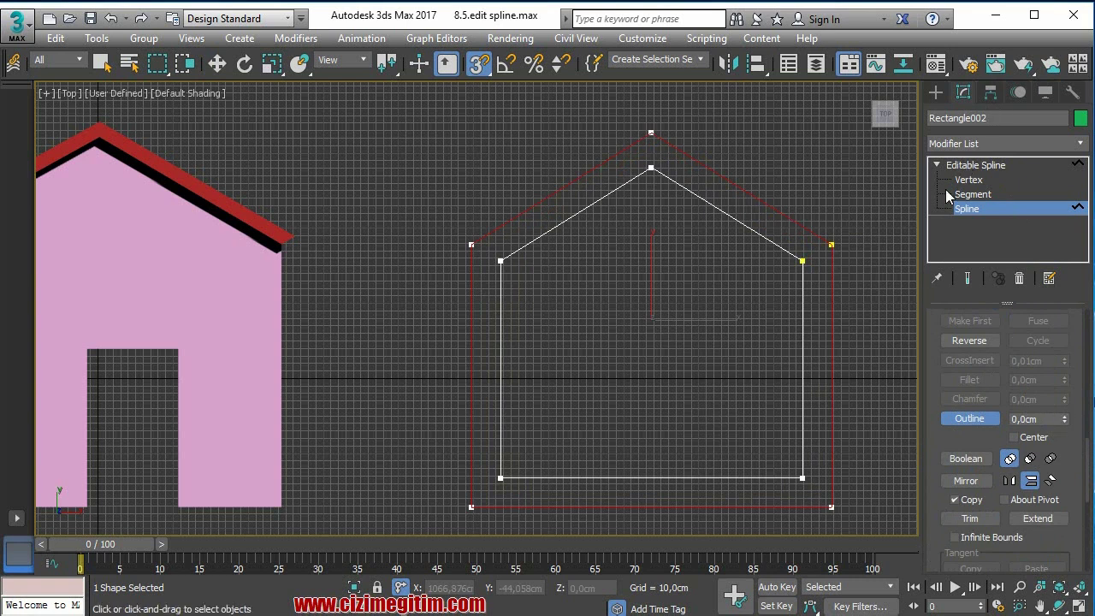
{"action": "key", "text": "ctrl+z"}
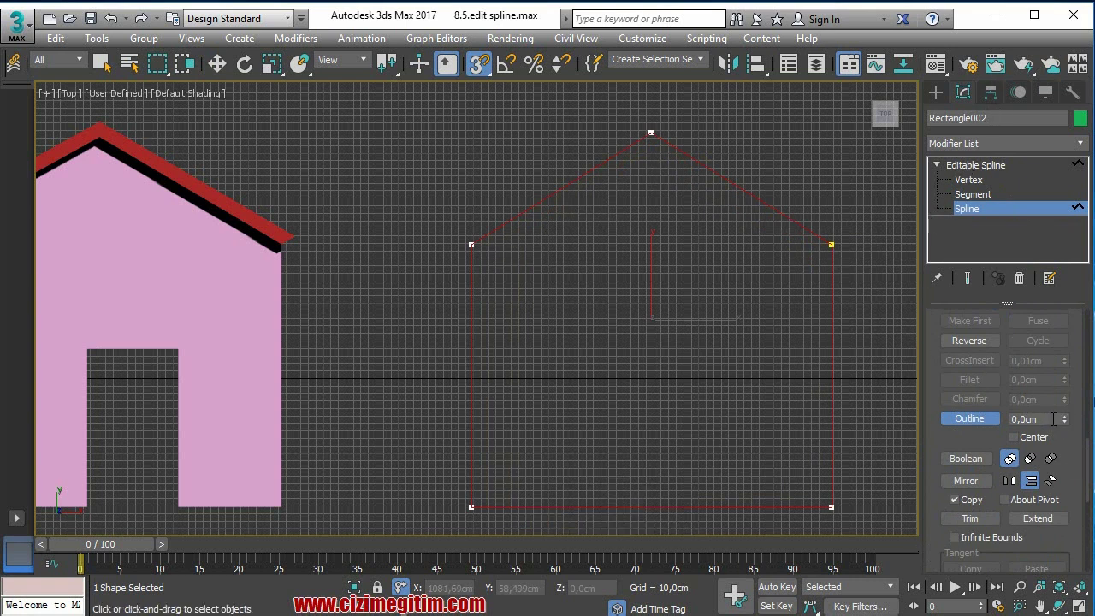
{"action": "double_click", "coordinate": [1053, 419]}
{"action": "type", "text": "20"}
{"action": "key", "text": "Return"}
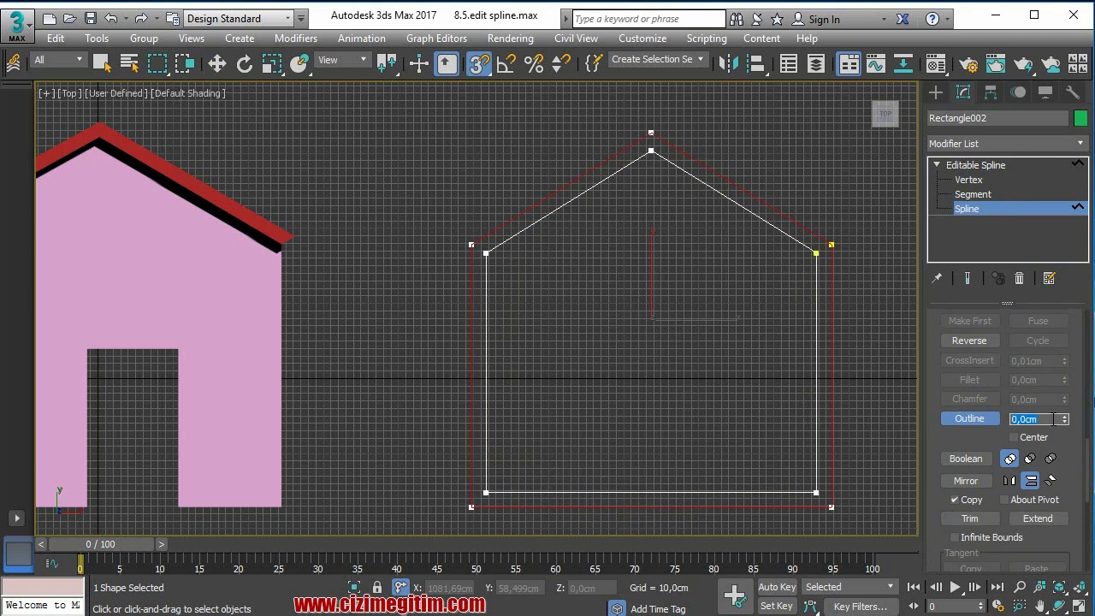
{"action": "key", "text": "ctrl+z"}
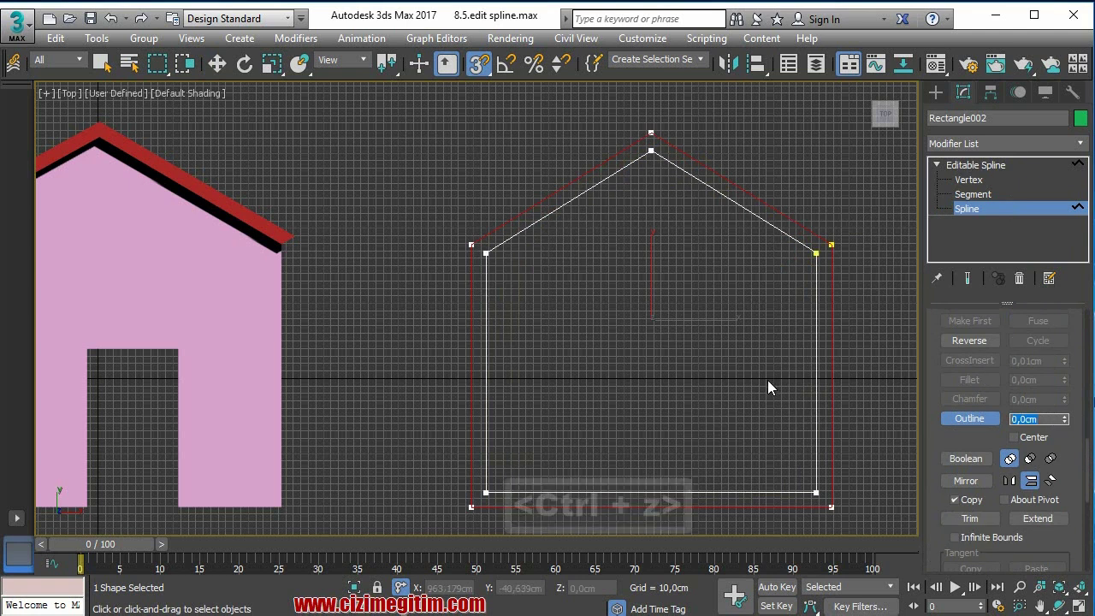
{"action": "key", "text": "ctrl+z"}
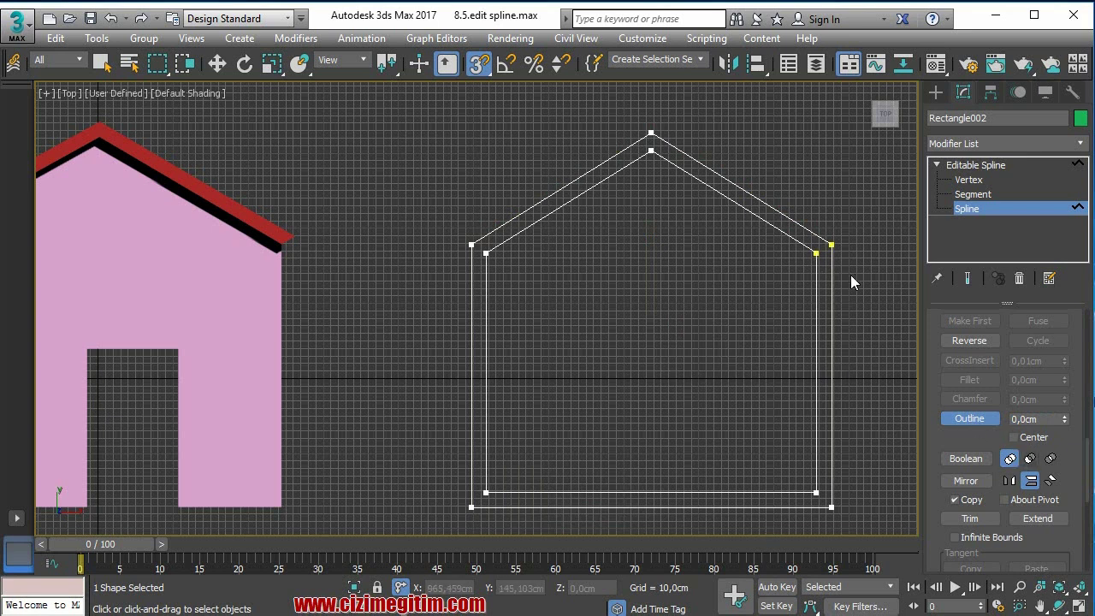
{"action": "left_click", "coordinate": [831, 253]}
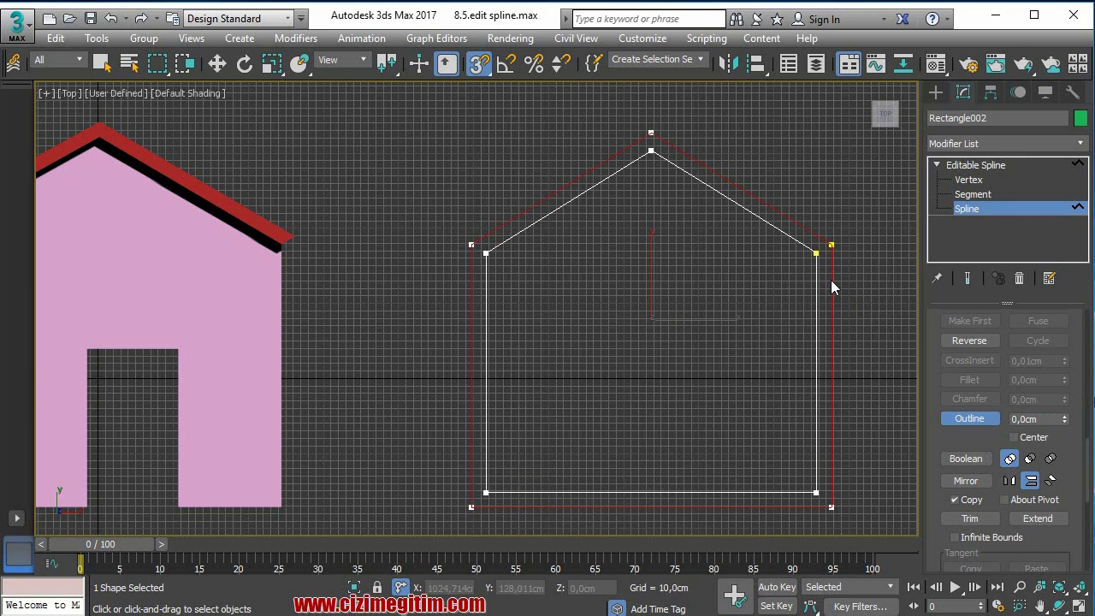
Delete the outer outline's right wall, bottom and left wall segments.
{"action": "left_click", "coordinate": [983, 195]}
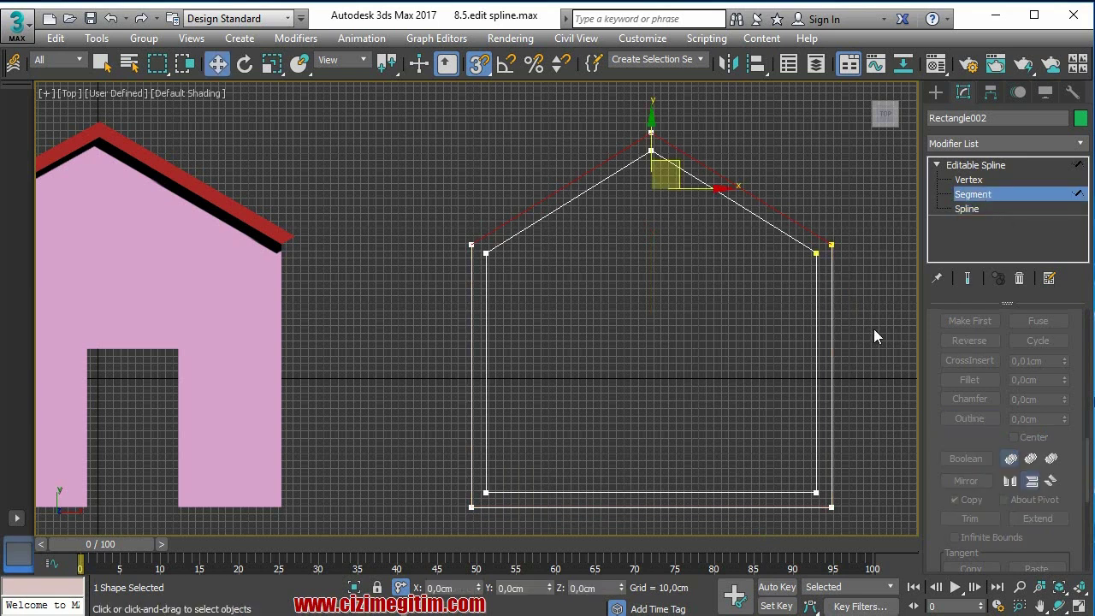
{"action": "left_click", "coordinate": [832, 308]}
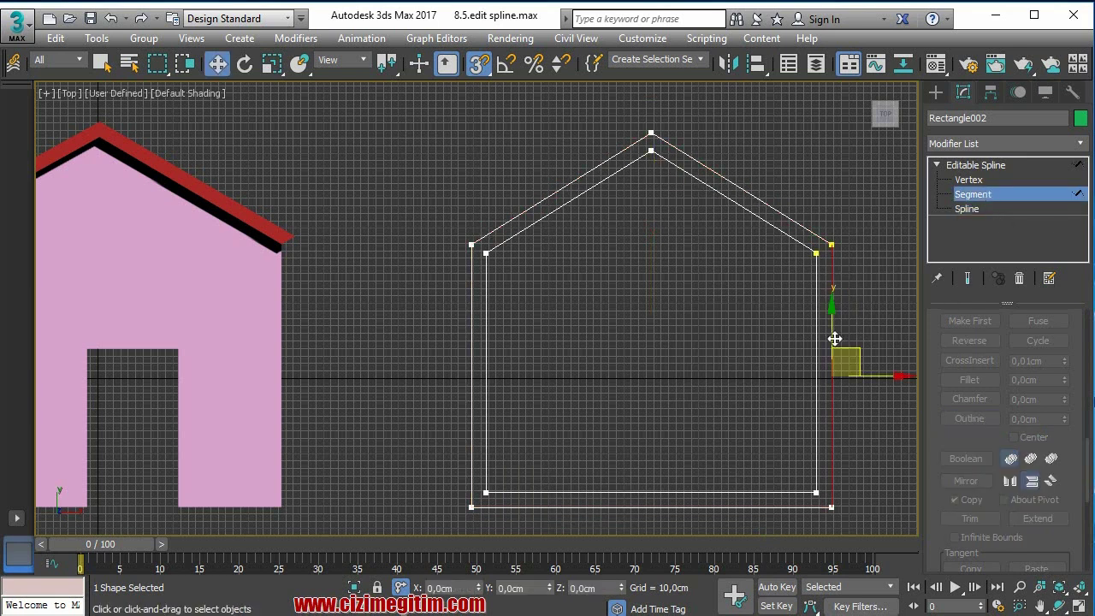
{"action": "left_click", "coordinate": [771, 507], "text": "ctrl"}
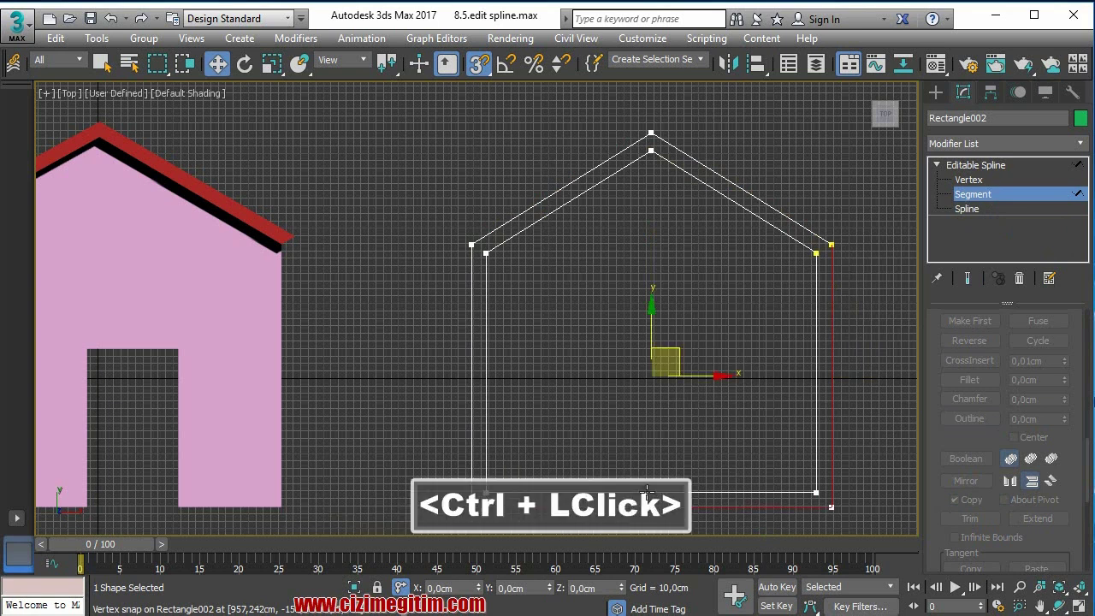
{"action": "left_click", "coordinate": [471, 398], "text": "ctrl"}
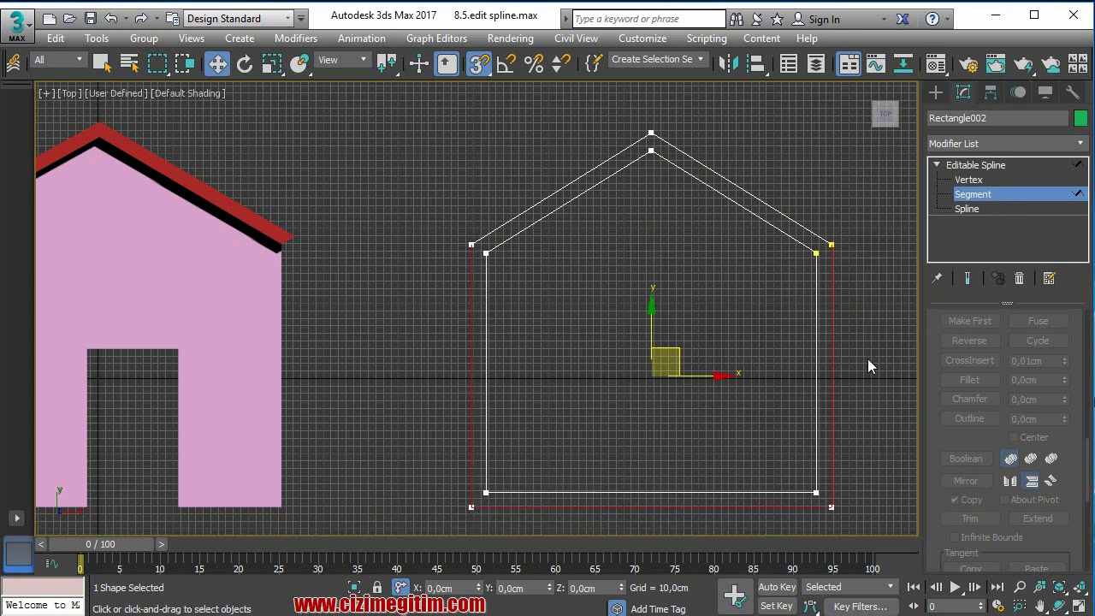
{"action": "key", "text": "Delete"}
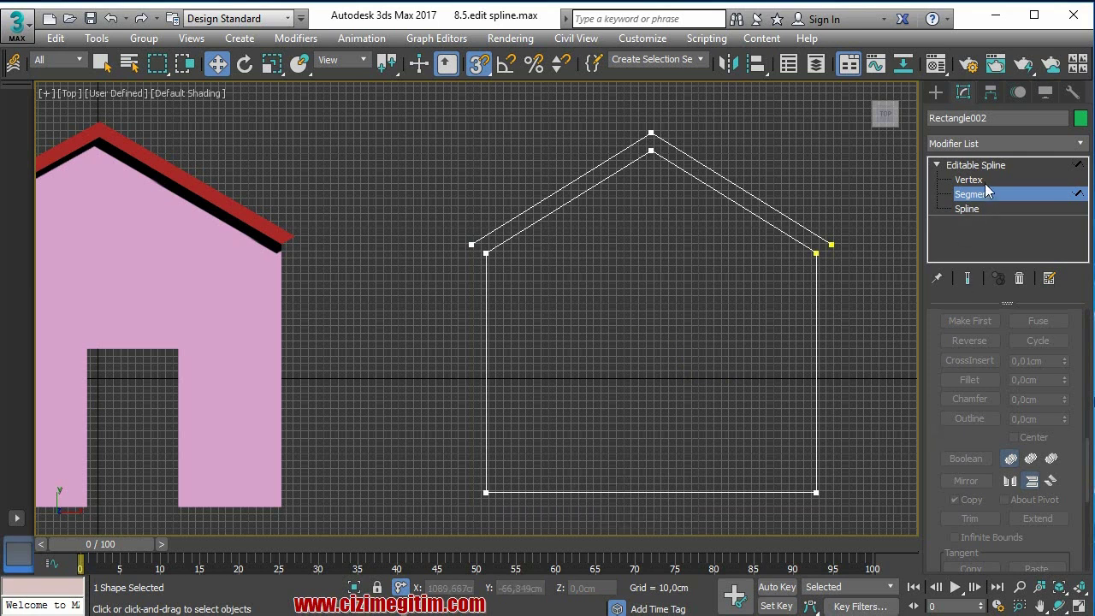
{"action": "scroll", "coordinate": [936, 351], "scroll_direction": "up", "scroll_amount": 2}
{"action": "scroll", "coordinate": [938, 352], "scroll_direction": "up", "scroll_amount": 2}
{"action": "scroll", "coordinate": [940, 353], "scroll_direction": "up", "scroll_amount": 1}
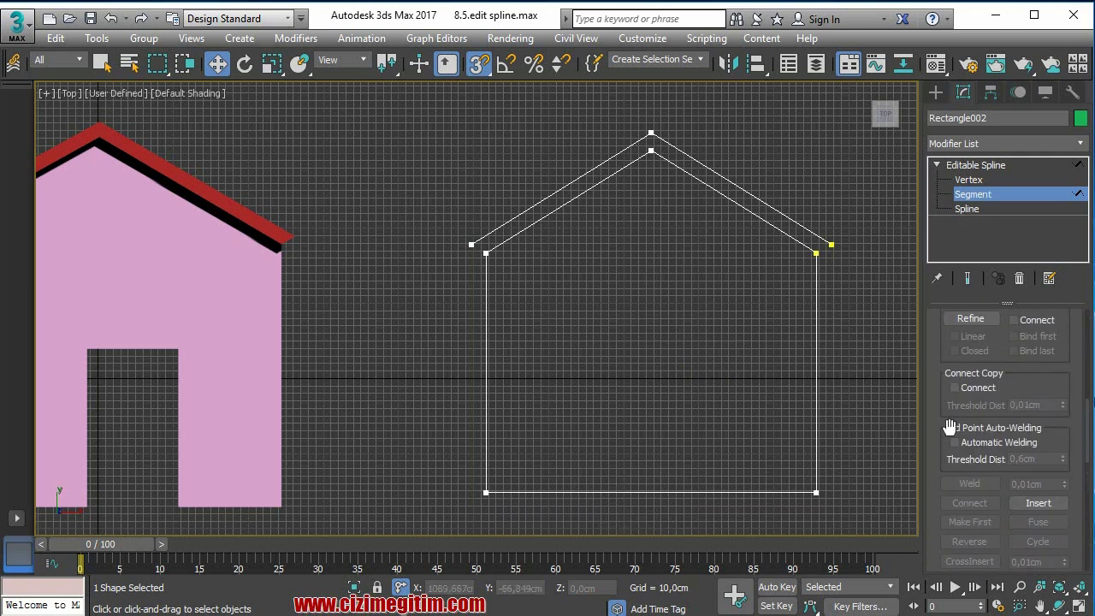
Start Create Line on the spline with vertex snapping turned on.
{"action": "left_click_drag", "start_coordinate": [944, 353], "coordinate": [946, 473]}
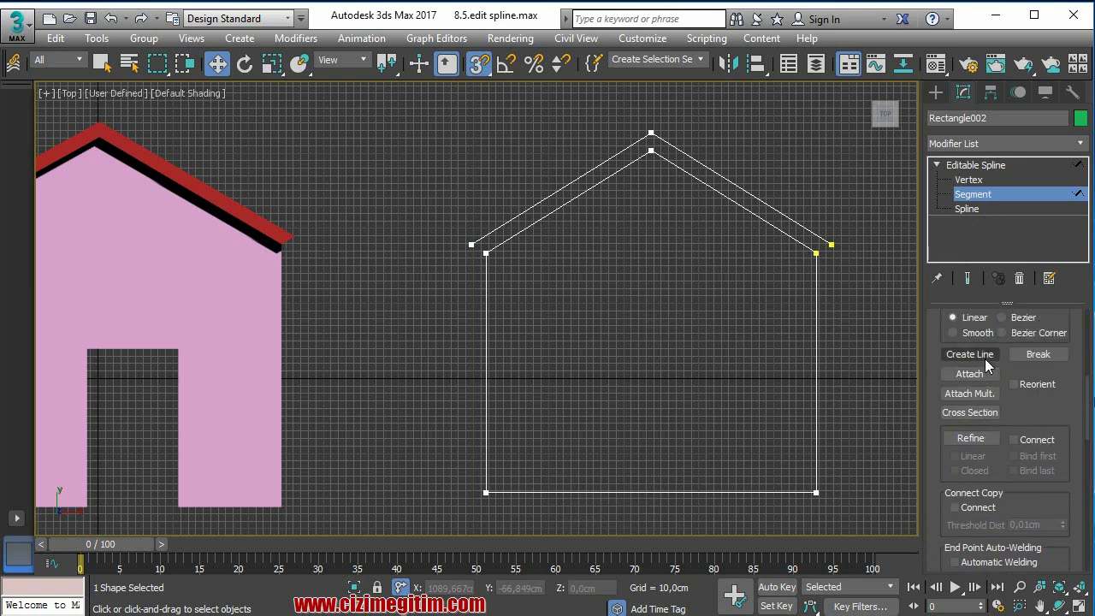
{"action": "left_click", "coordinate": [984, 358]}
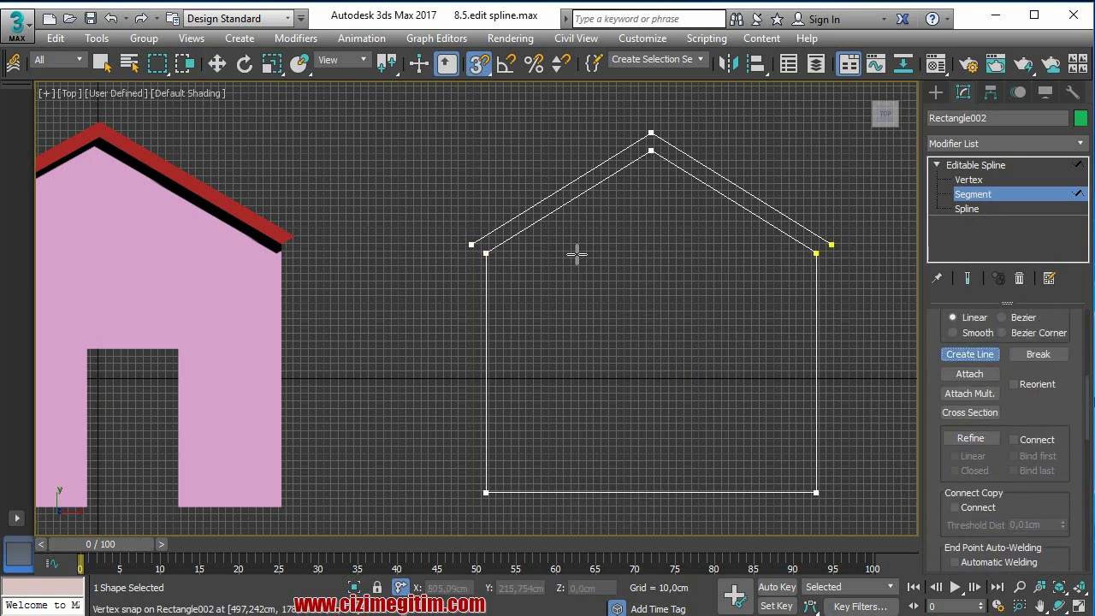
{"action": "scroll", "coordinate": [626, 305], "scroll_direction": "down", "scroll_amount": 1}
{"action": "scroll", "coordinate": [831, 236], "scroll_direction": "up", "scroll_amount": 1}
{"action": "scroll", "coordinate": [828, 240], "scroll_direction": "up", "scroll_amount": 3}
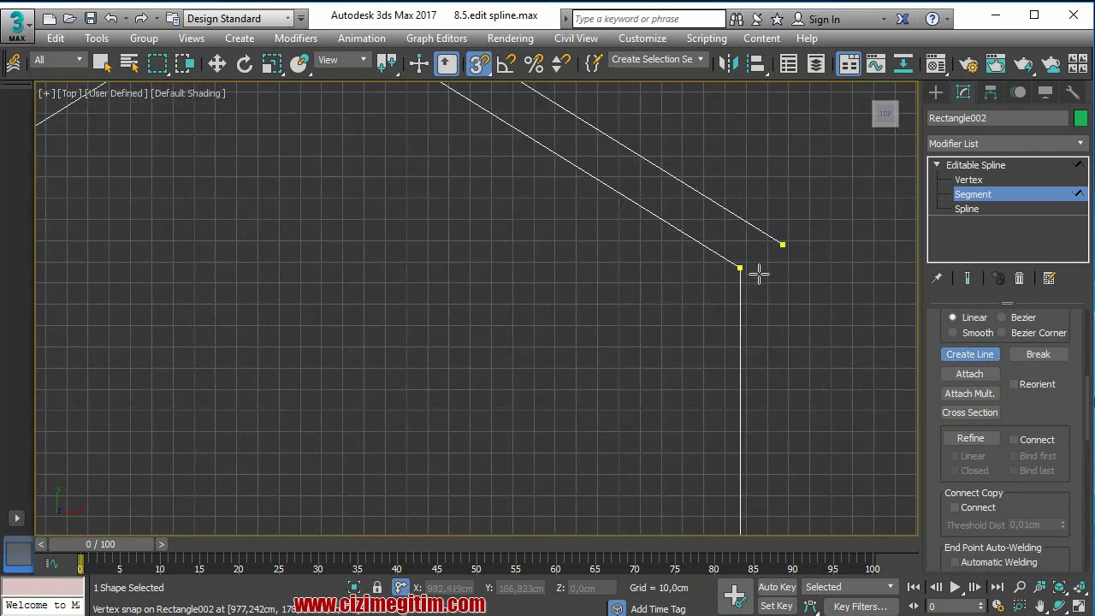
{"action": "key", "text": "s"}
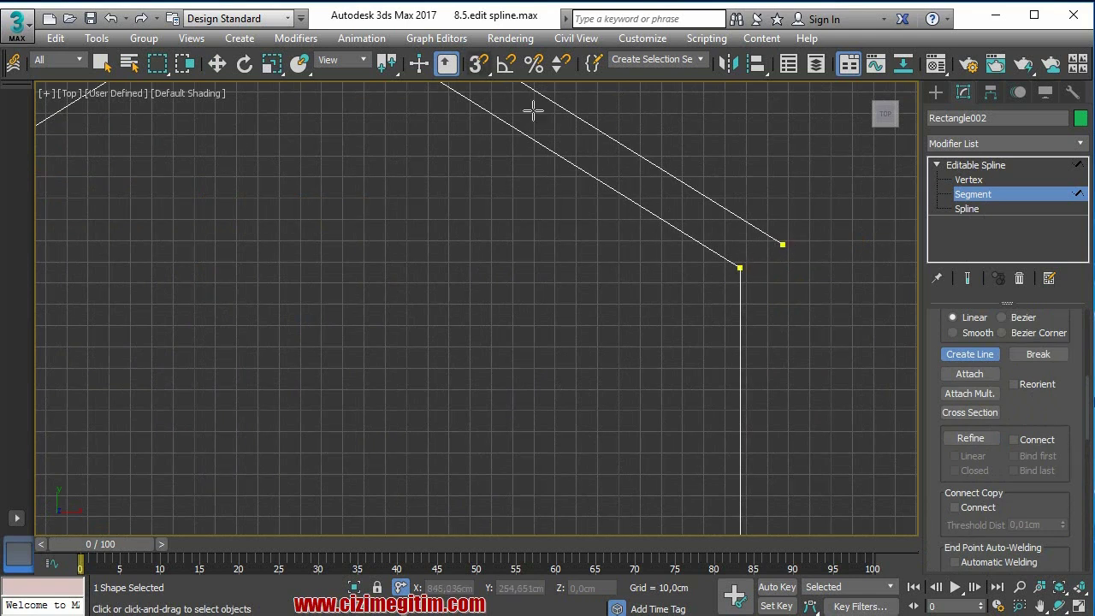
{"action": "key", "text": "s"}
{"action": "right_click", "coordinate": [479, 66]}
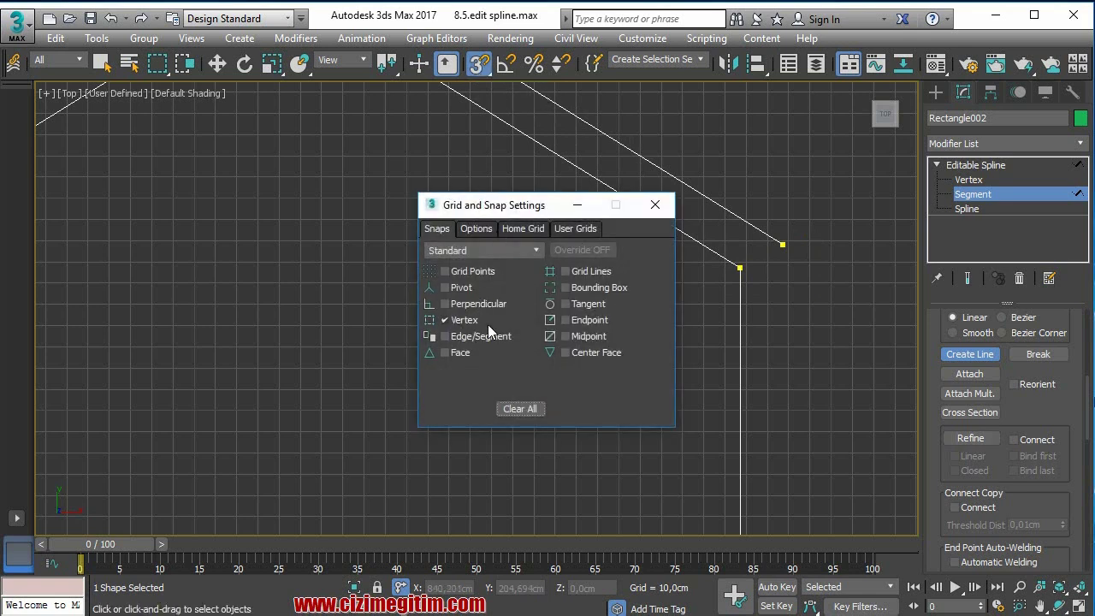
{"action": "left_click", "coordinate": [655, 206]}
Draw snapped lines joining each outer roof end to the inner wall corner on both sides.
{"action": "left_click", "coordinate": [783, 245]}
{"action": "left_click", "coordinate": [740, 268]}
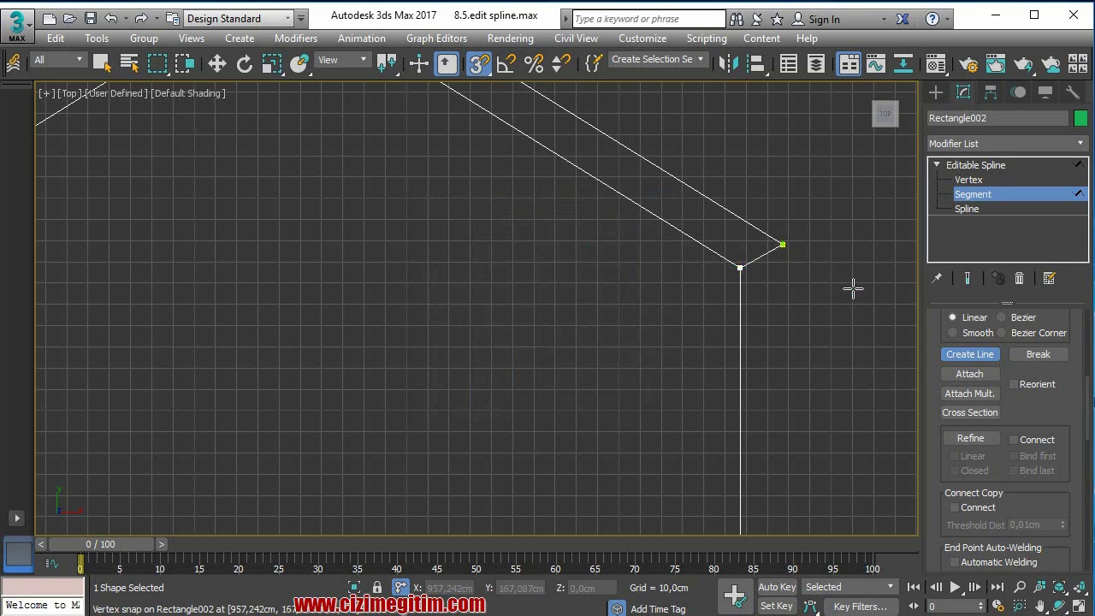
{"action": "right_click", "coordinate": [819, 291]}
{"action": "scroll", "coordinate": [818, 290], "scroll_direction": "down", "scroll_amount": 3}
{"action": "scroll", "coordinate": [467, 278], "scroll_direction": "up", "scroll_amount": 3}
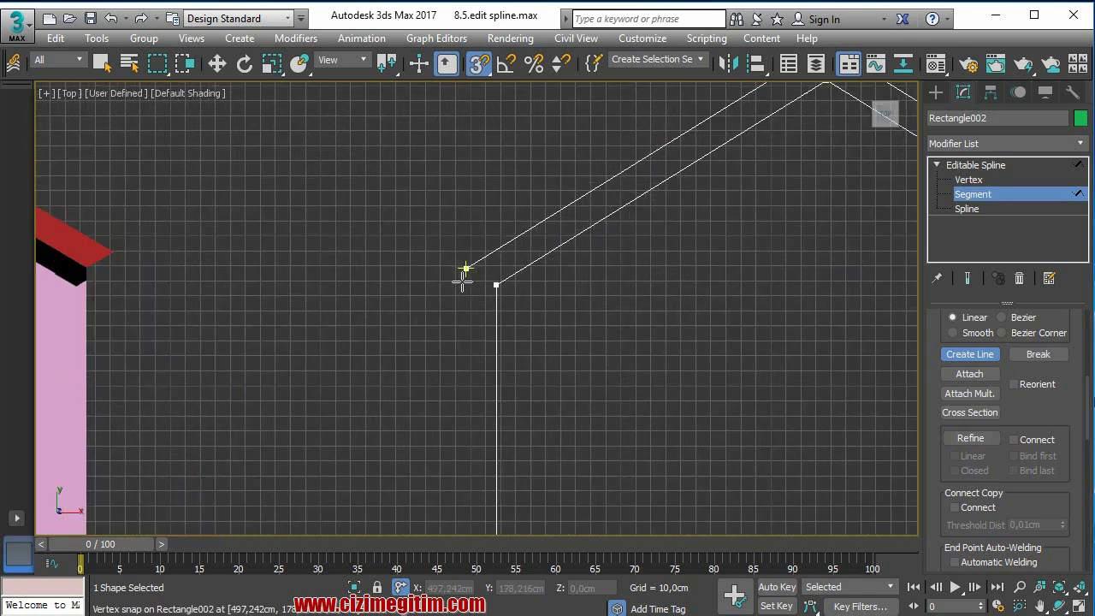
{"action": "left_click", "coordinate": [467, 269]}
{"action": "left_click", "coordinate": [496, 284]}
{"action": "right_click", "coordinate": [496, 284]}
{"action": "scroll", "coordinate": [550, 302], "scroll_direction": "down", "scroll_amount": 3}
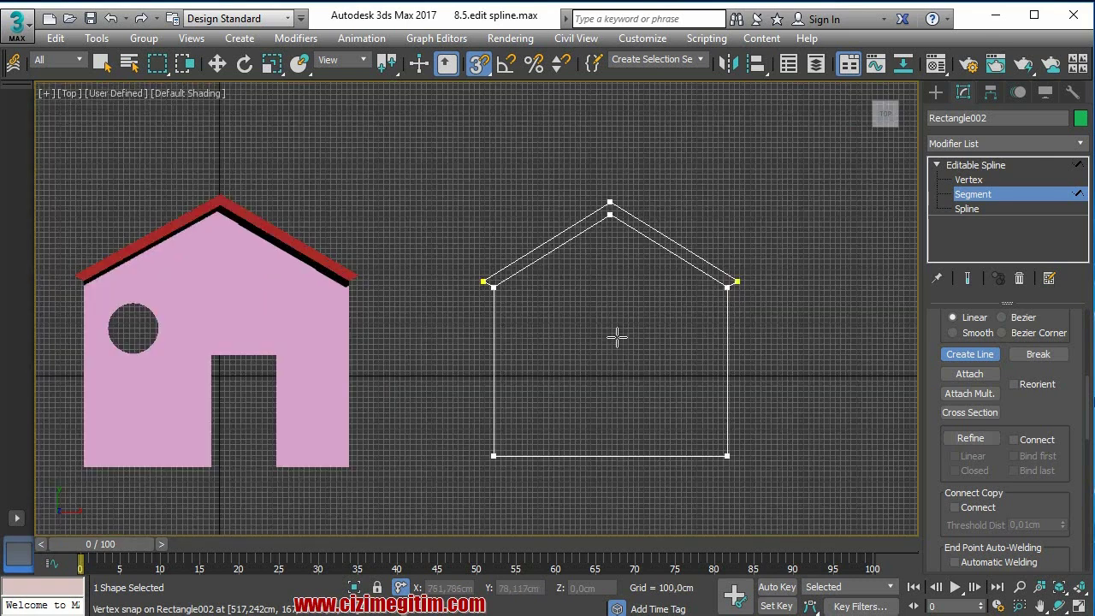
{"action": "scroll", "coordinate": [617, 338], "scroll_direction": "up", "scroll_amount": 2}
{"action": "right_click", "coordinate": [644, 313]}
{"action": "scroll", "coordinate": [645, 313], "scroll_direction": "down", "scroll_amount": 3}
{"action": "middle_click_drag", "start_coordinate": [645, 313], "coordinate": [678, 295]}
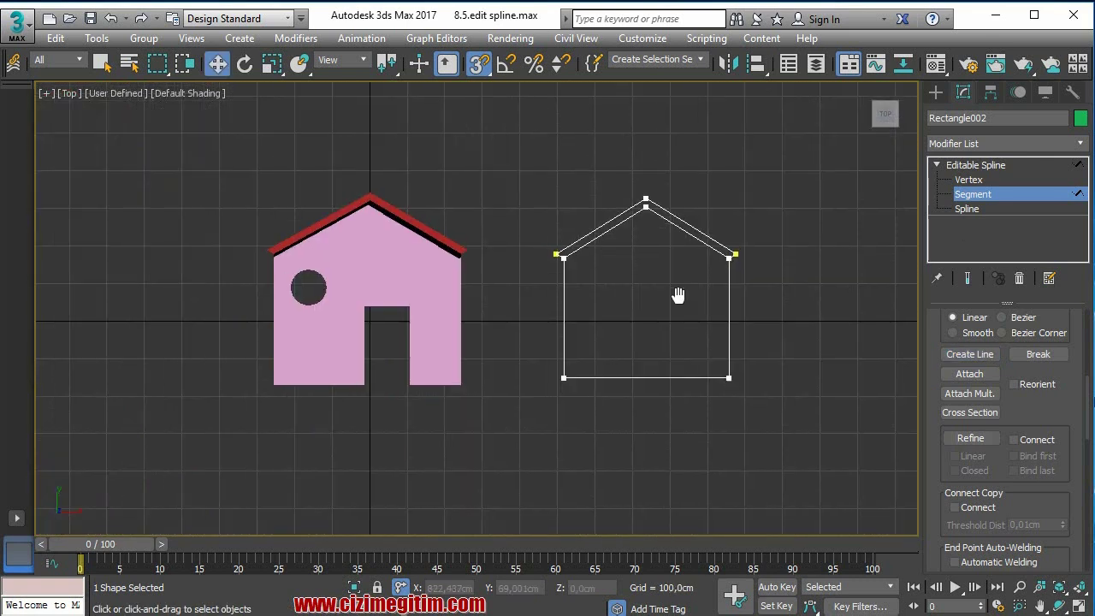